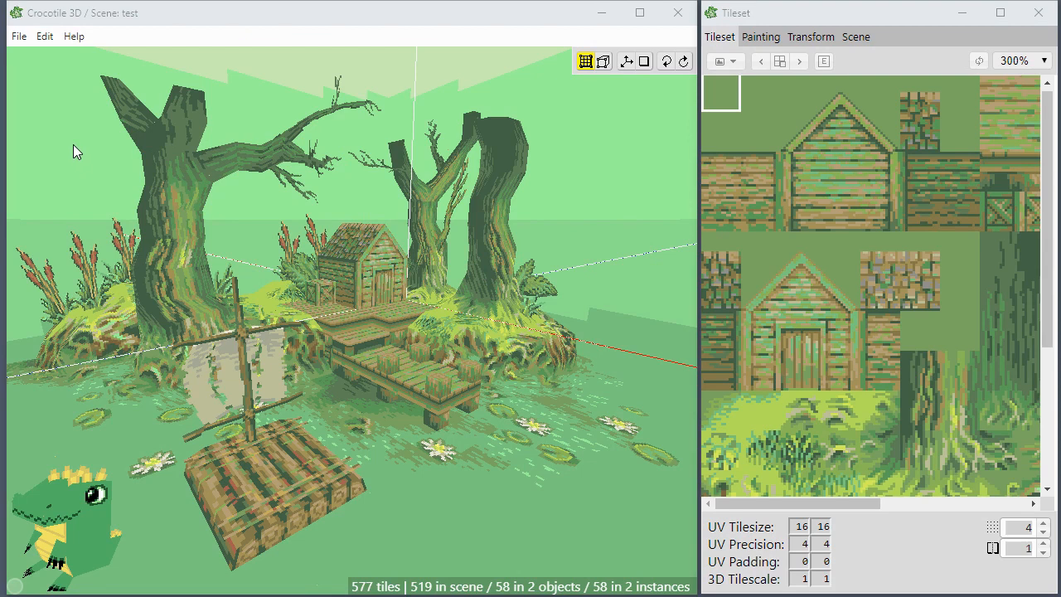
Step: Point out the raft and the crate beside the hut in the scene
left_click(279, 482)
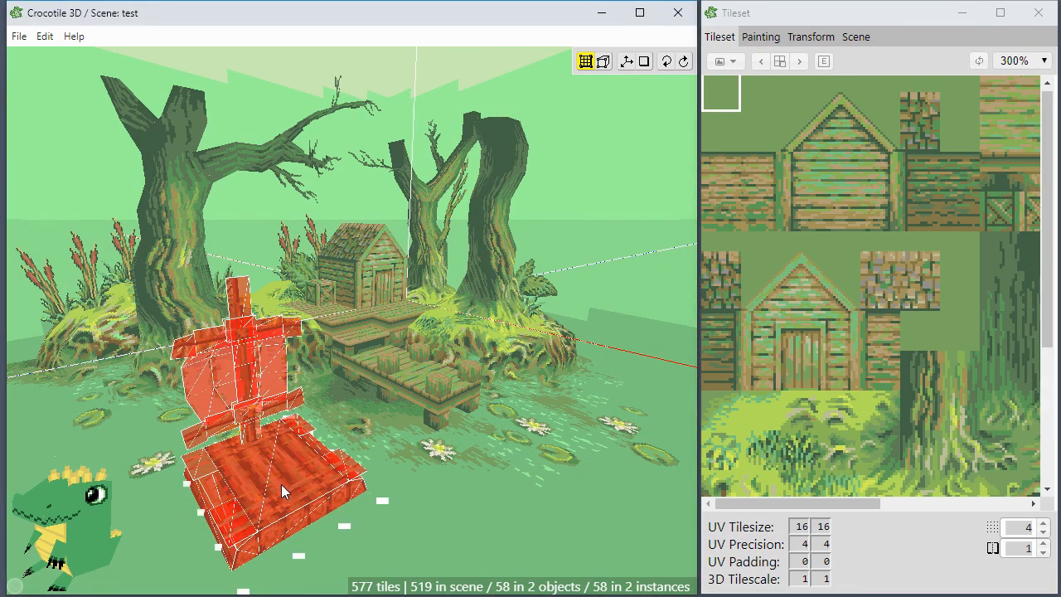
key("Tab")
left_click(323, 296)
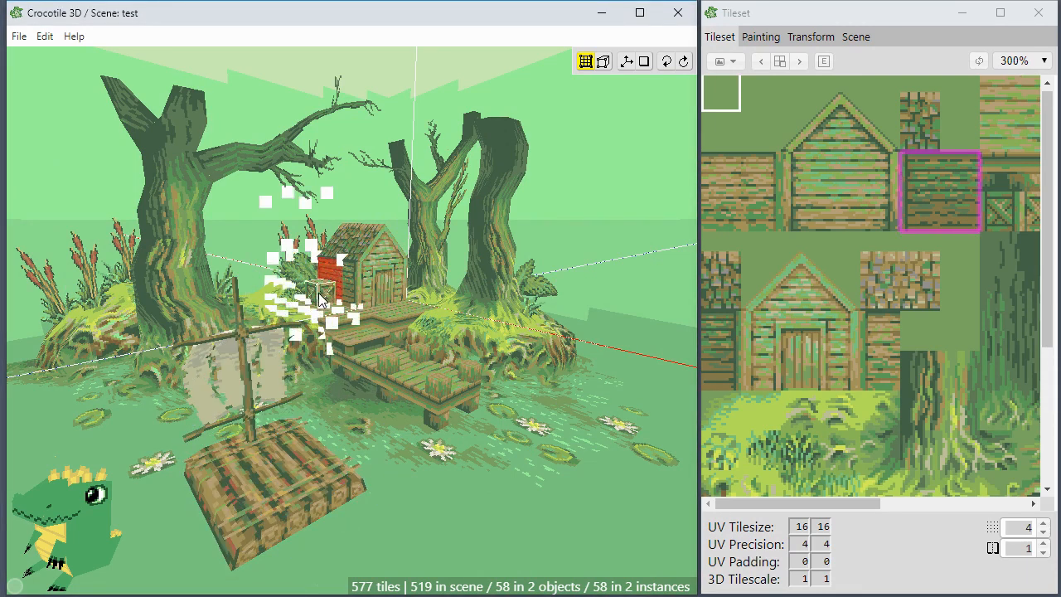
left_click_drag(322, 296, 296, 296)
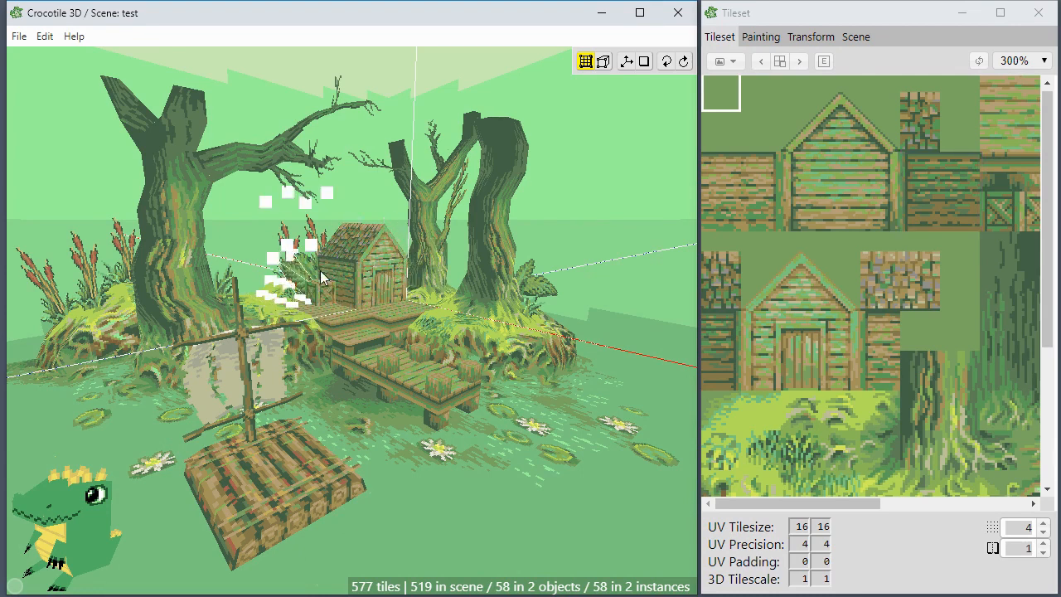
Step: Open the raft object's OBJ export options and save dialog, and leave without exporting
left_click(855, 37)
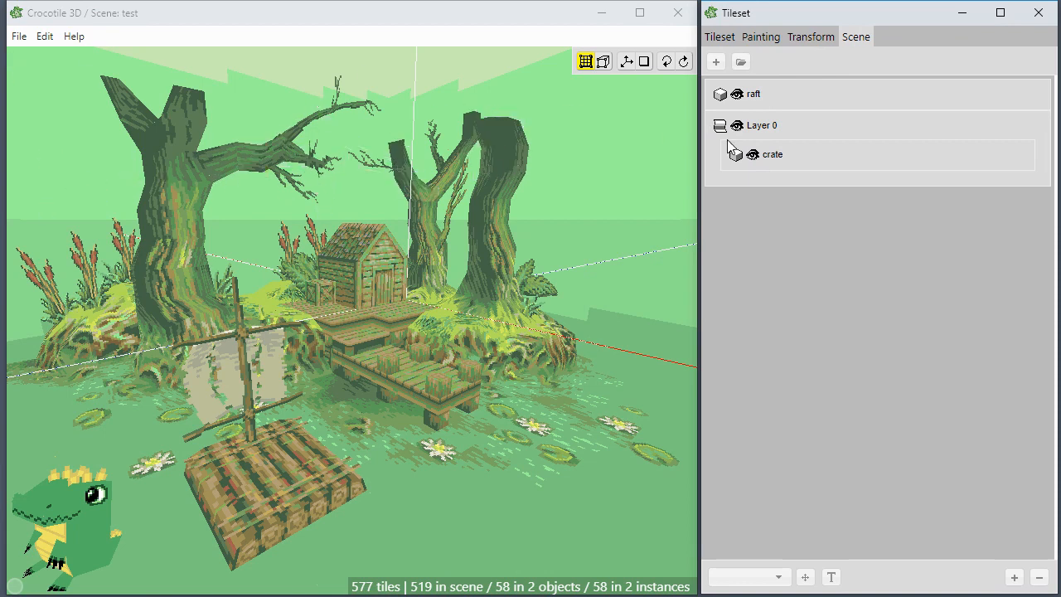
right_click(753, 95)
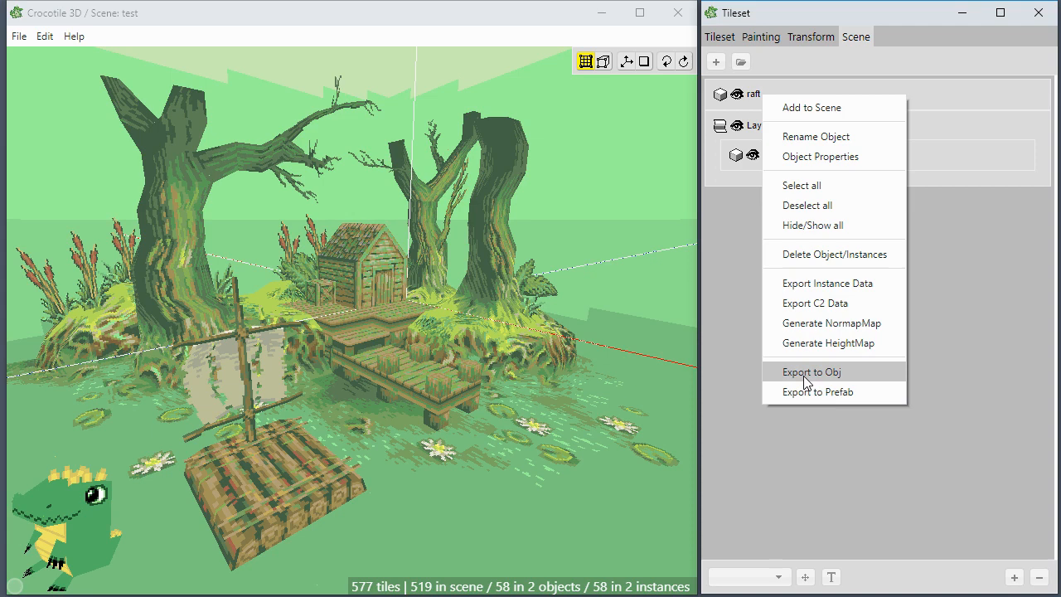
left_click(835, 378)
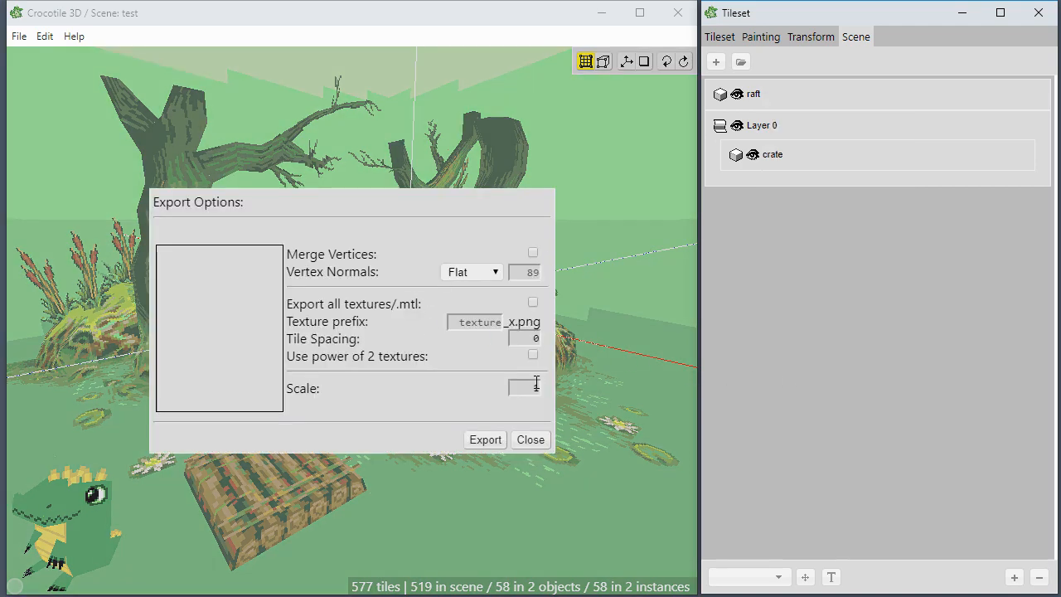
left_click(494, 446)
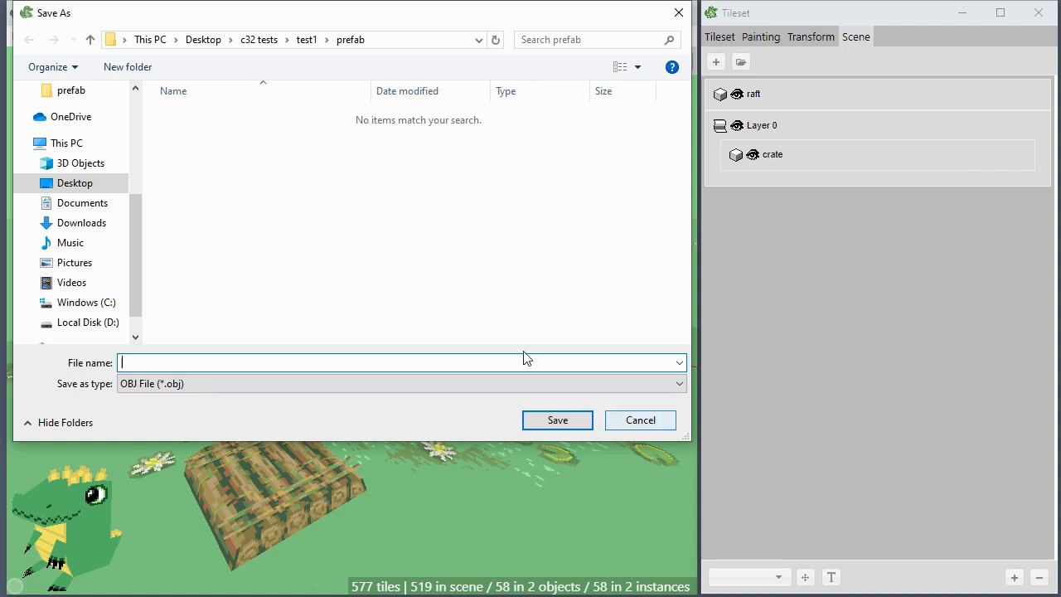
left_click(622, 420)
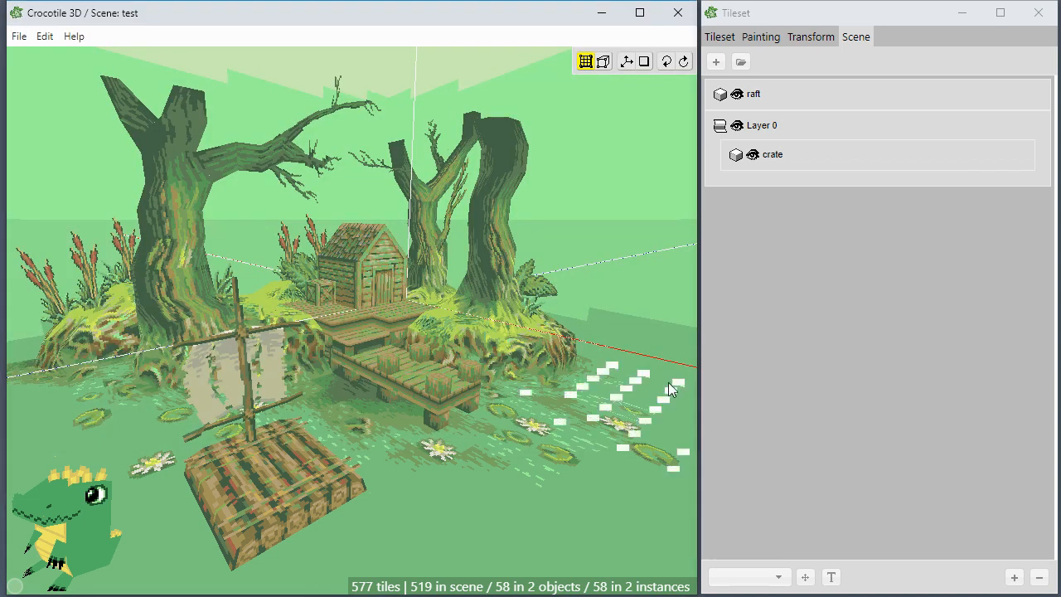
Step: Open the prefab export for the raft object and cancel without saving a file
right_click(756, 96)
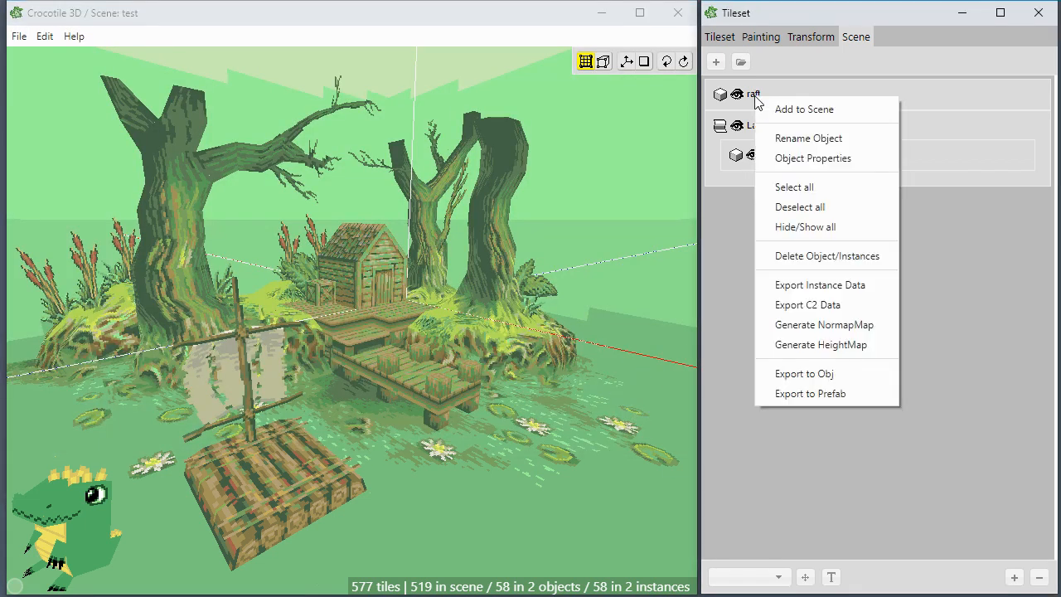
left_click(825, 395)
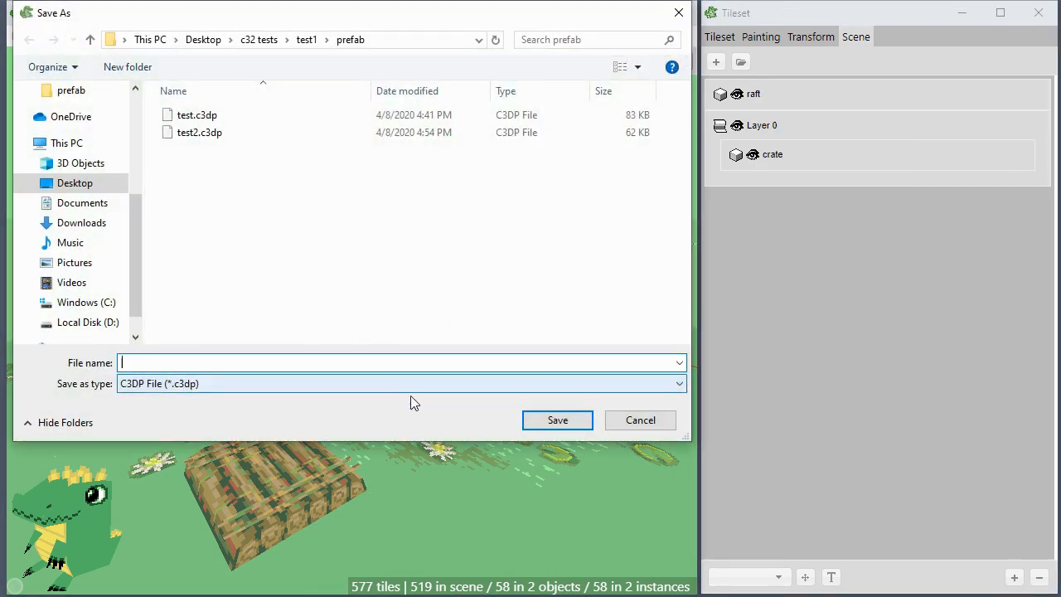
left_click(633, 421)
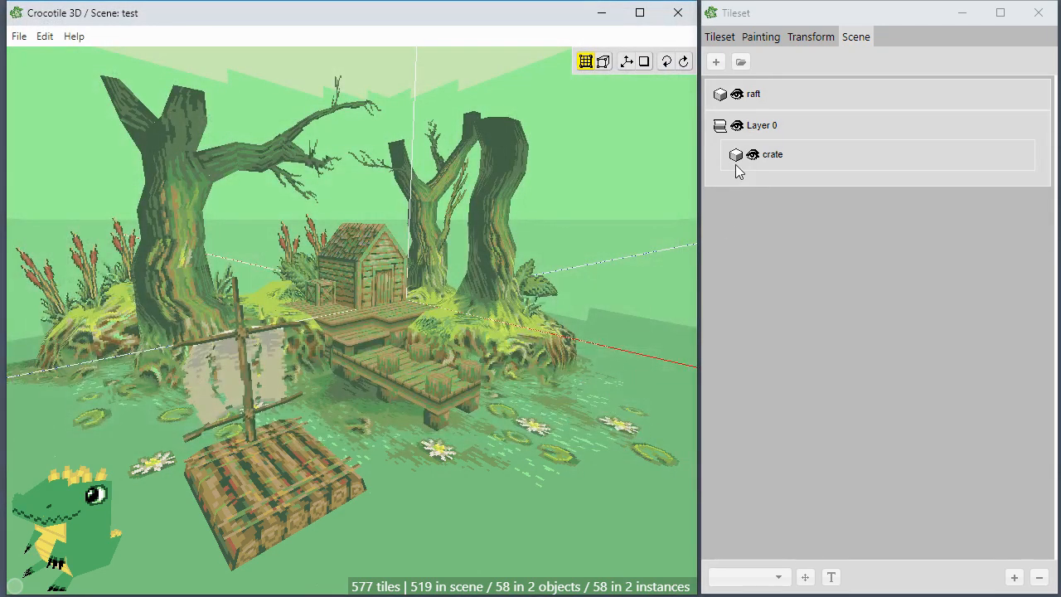
Step: Load the test2.c3dp prefab and pick the imported test2 object for placement in the scene
left_click(740, 63)
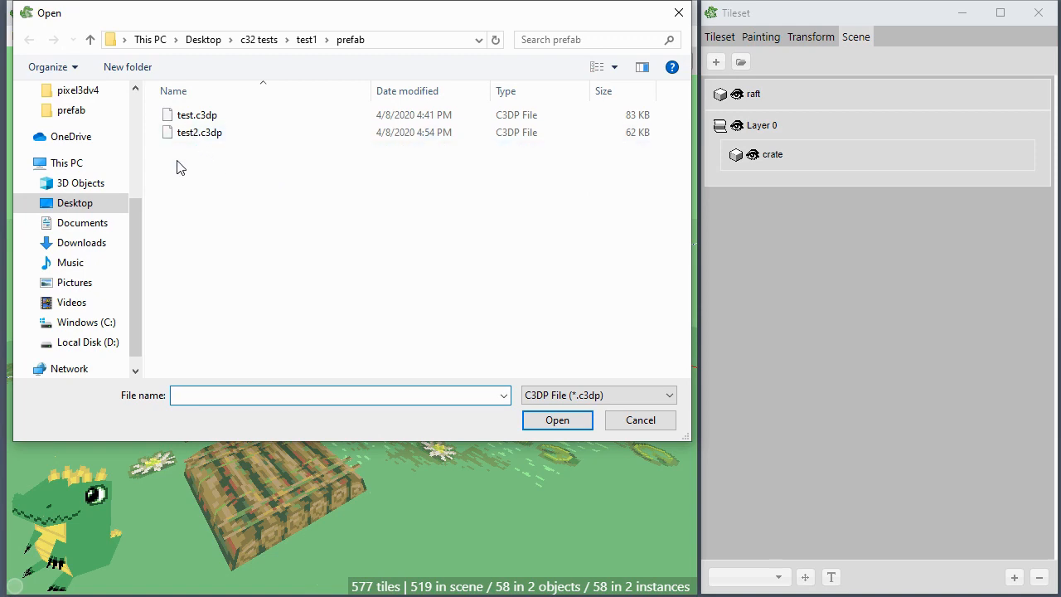
left_click(199, 132)
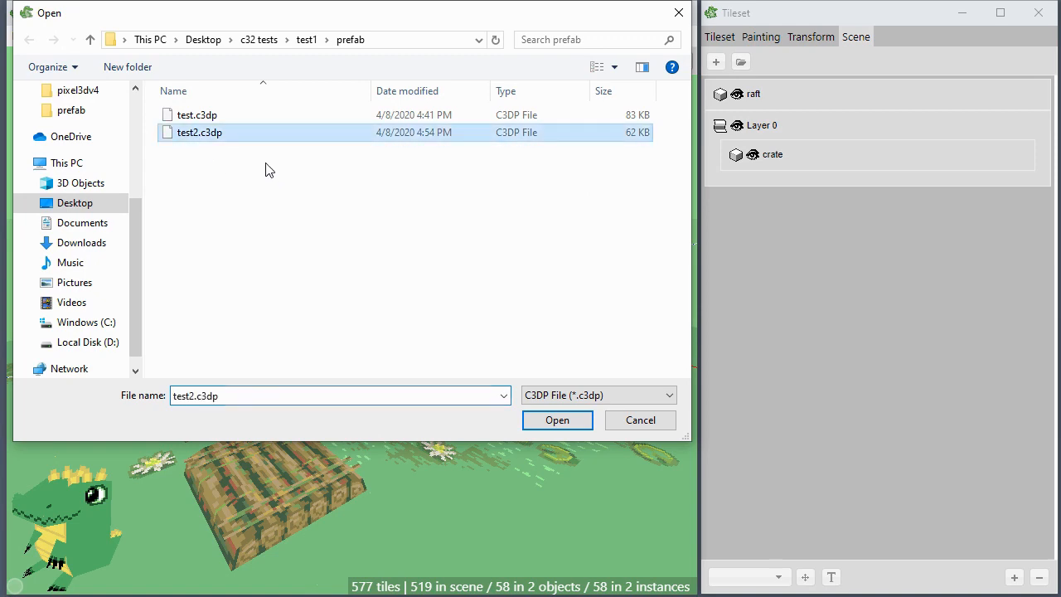
left_click(557, 419)
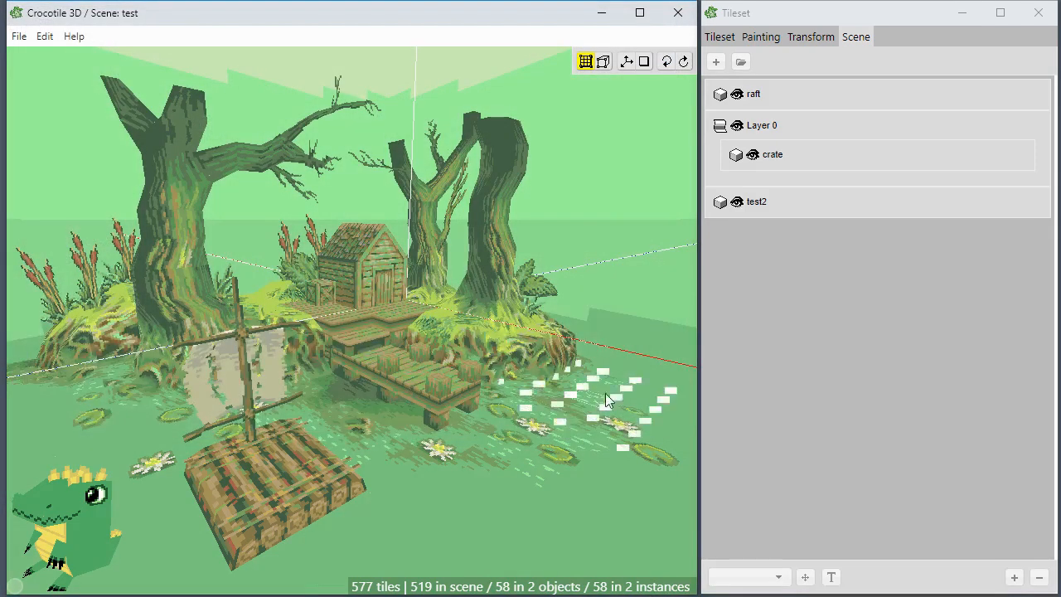
left_click(768, 203)
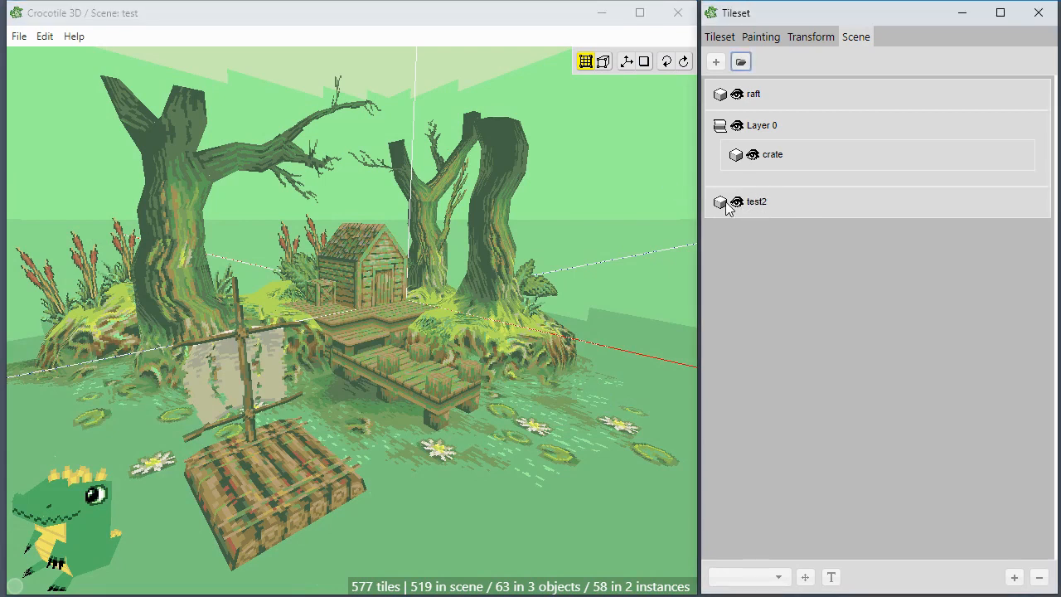
left_click(577, 192)
key("Tab")
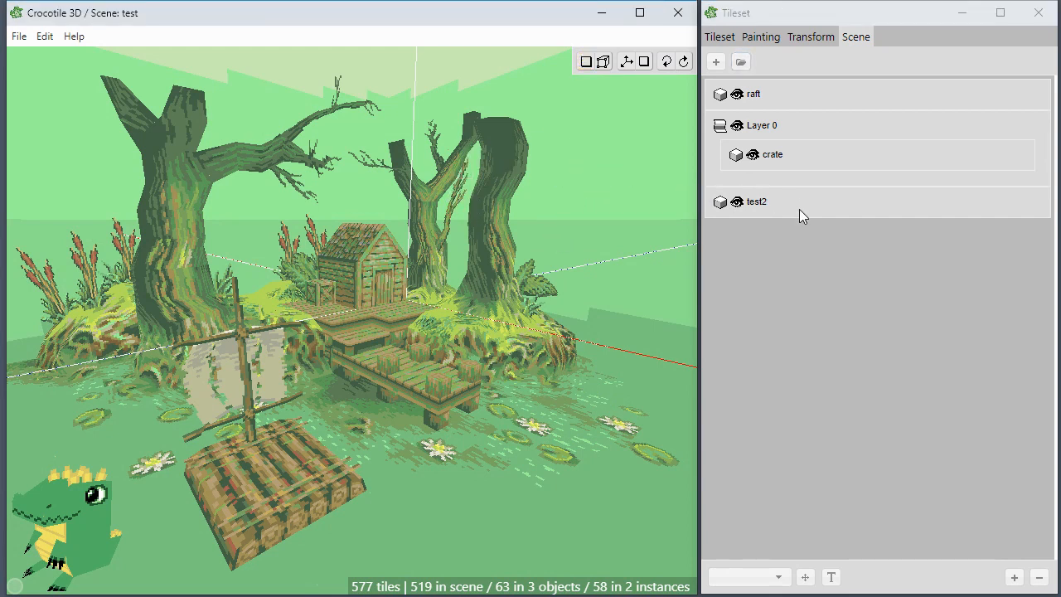
Step: Delete the test2 object together with its instances
right_click(756, 201)
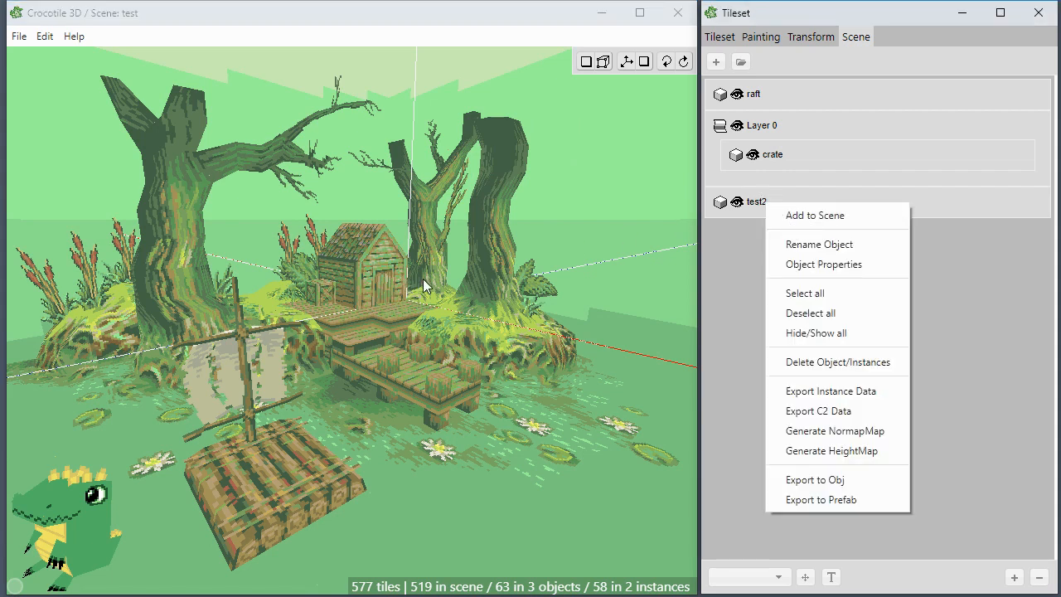
left_click(740, 263)
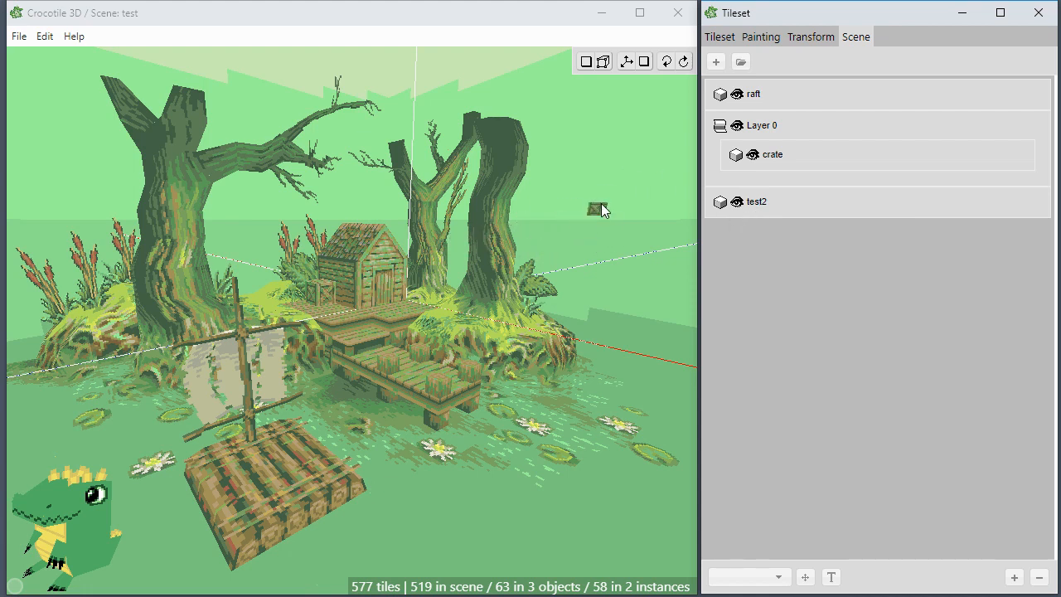
right_click(758, 209)
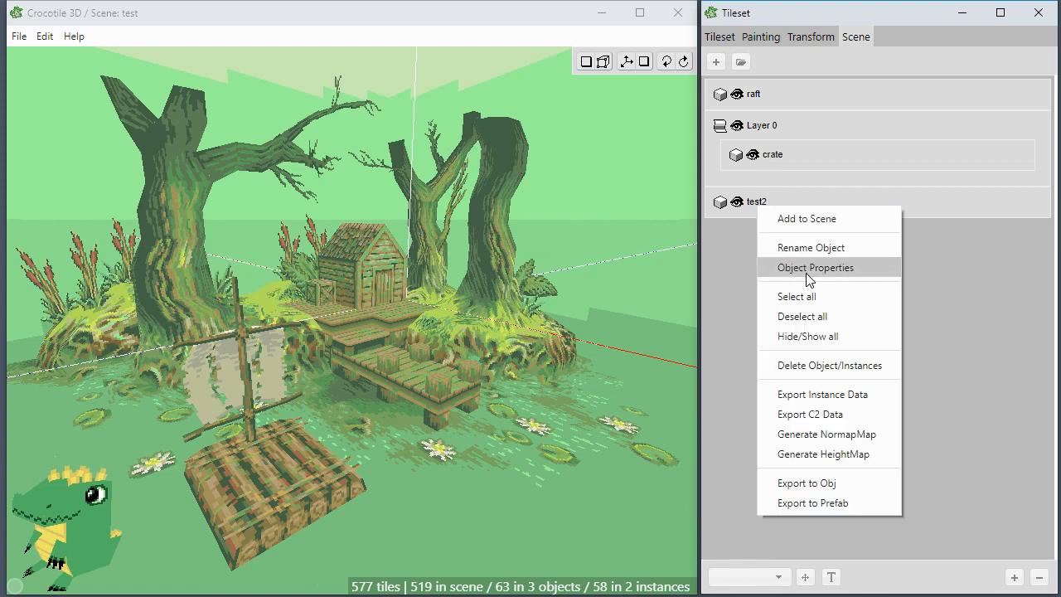
left_click(829, 365)
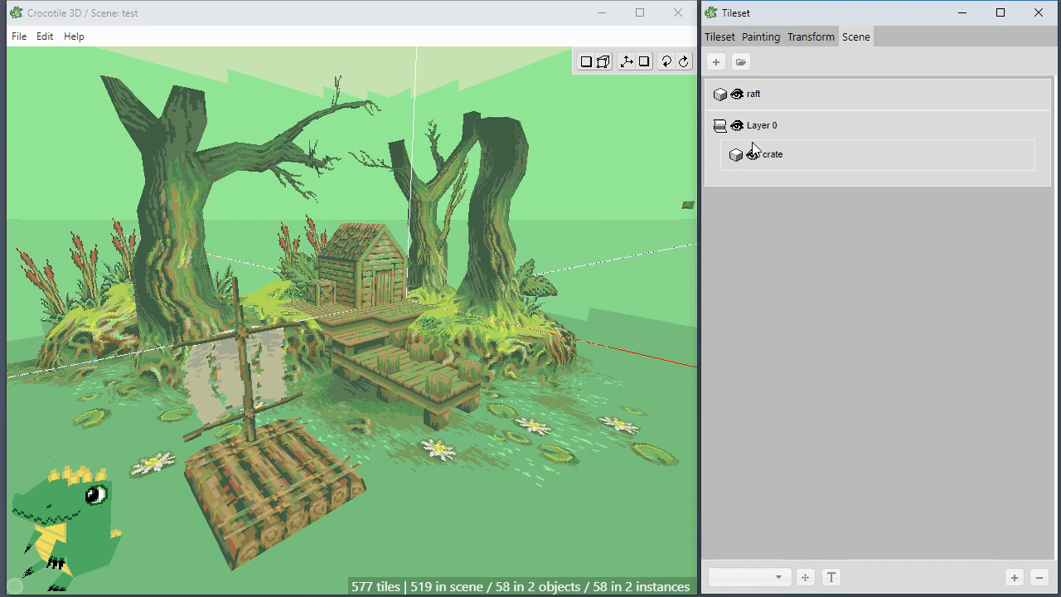
Step: Remove the blue water tileset, the second one in the tileset selection
left_click(718, 39)
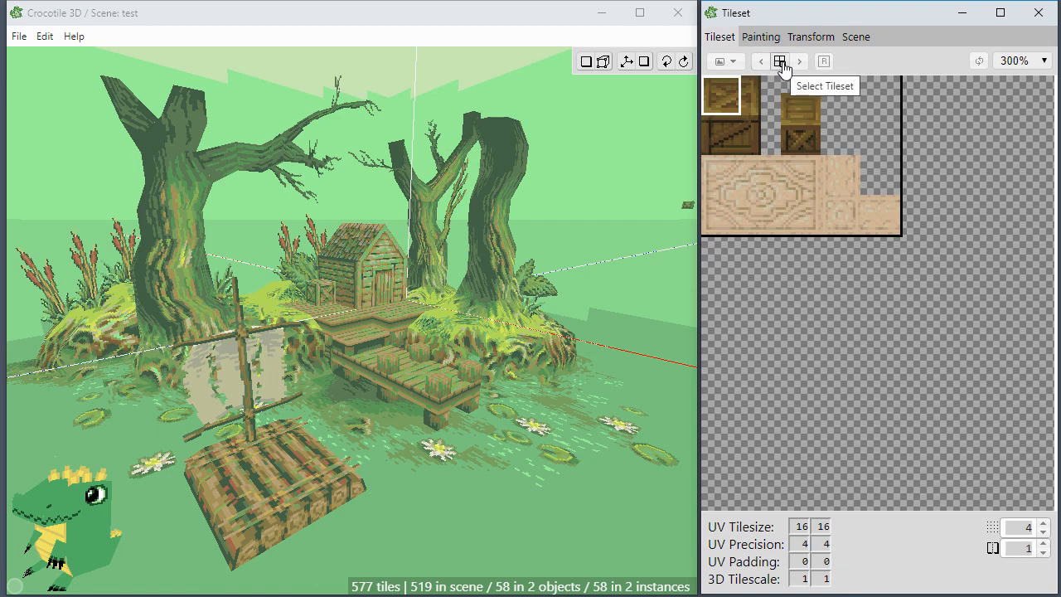
left_click(780, 64)
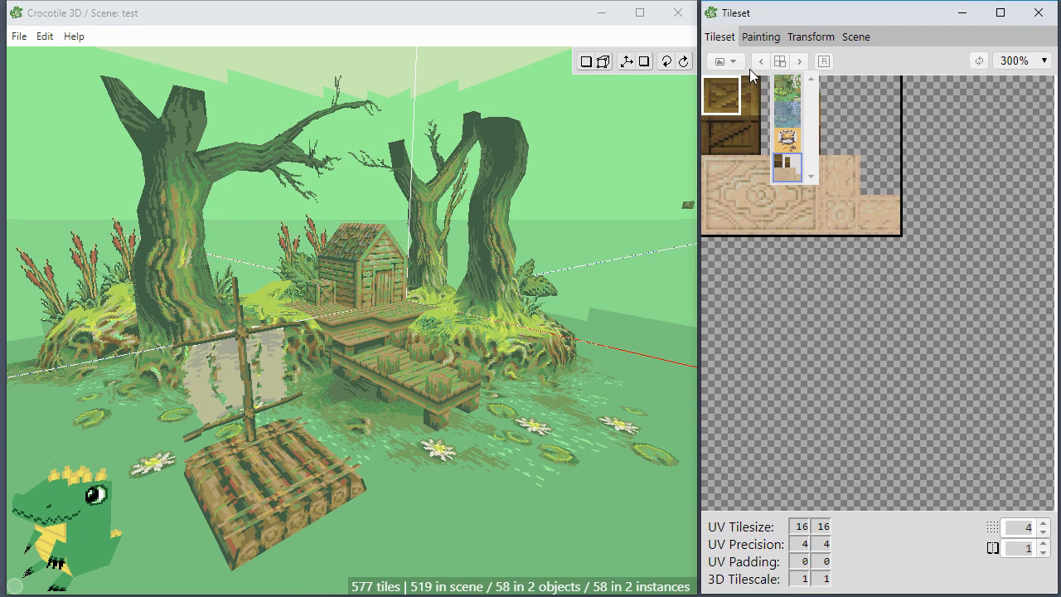
left_click(798, 114)
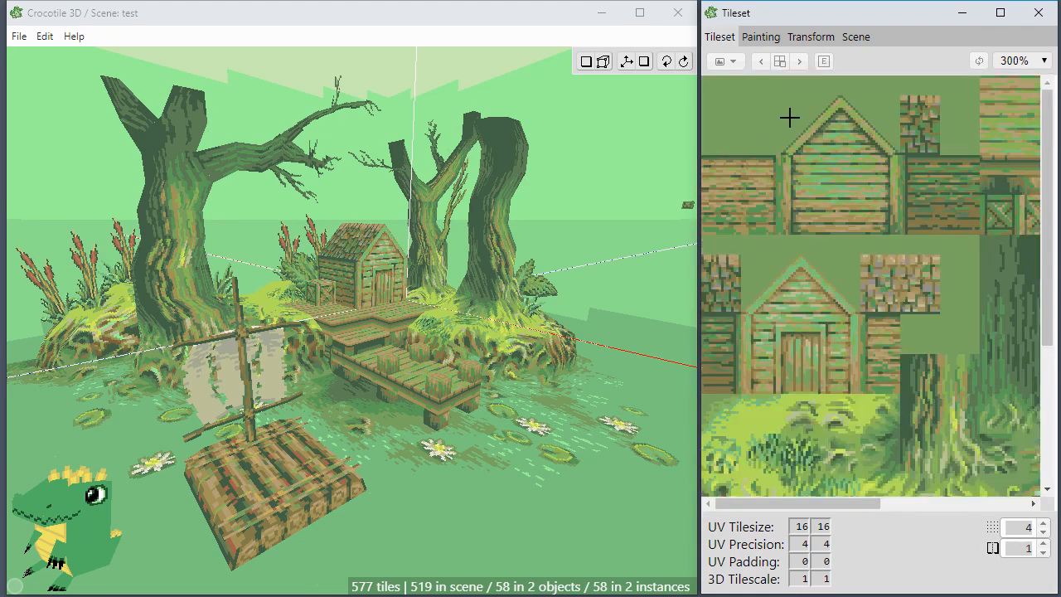
left_click(732, 67)
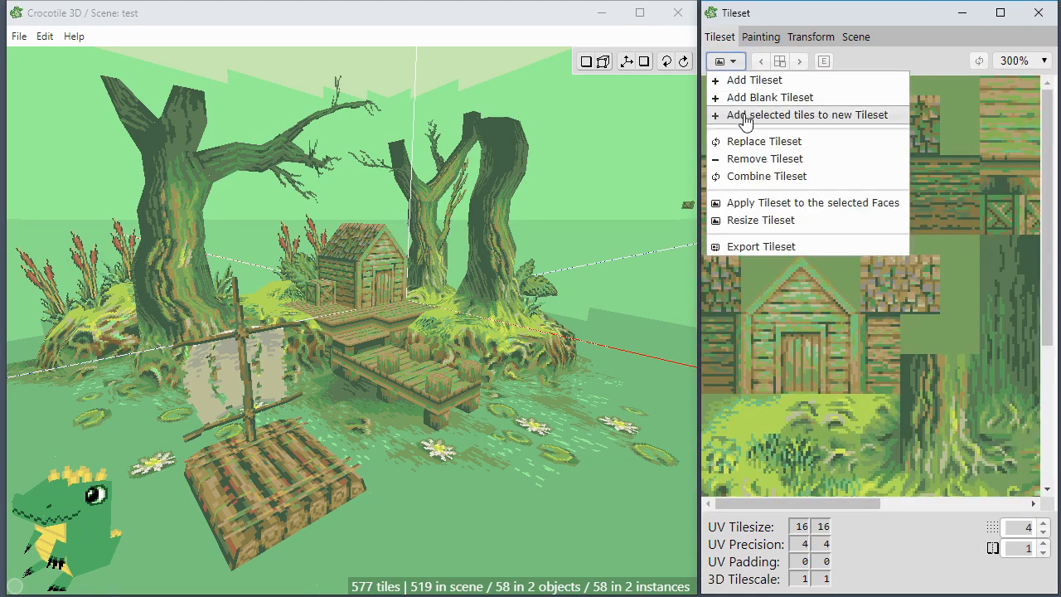
left_click(764, 160)
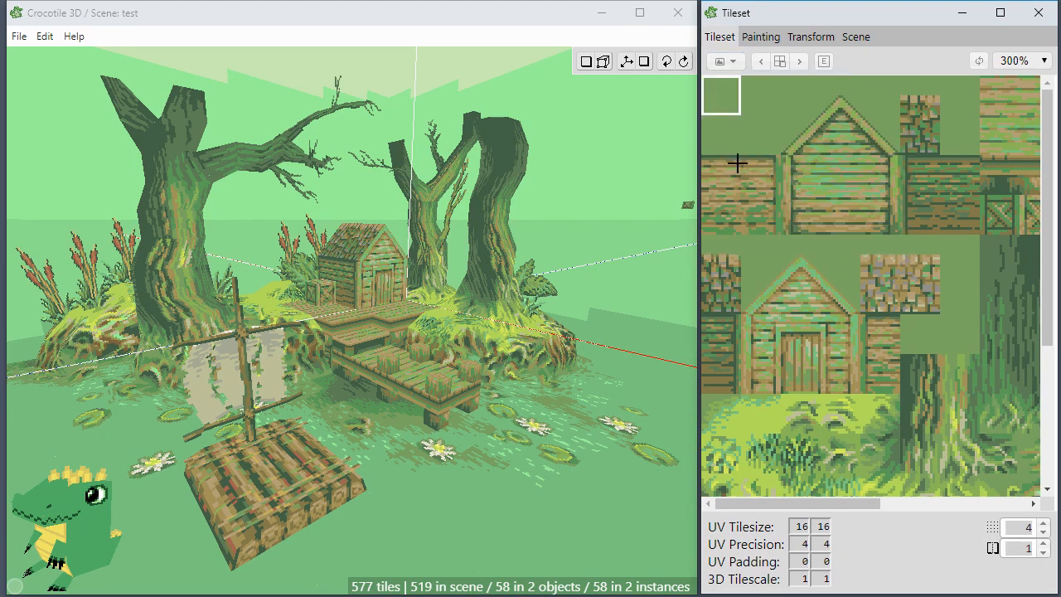
Step: Remove the orange sand tileset with the grey rocks
left_click(779, 63)
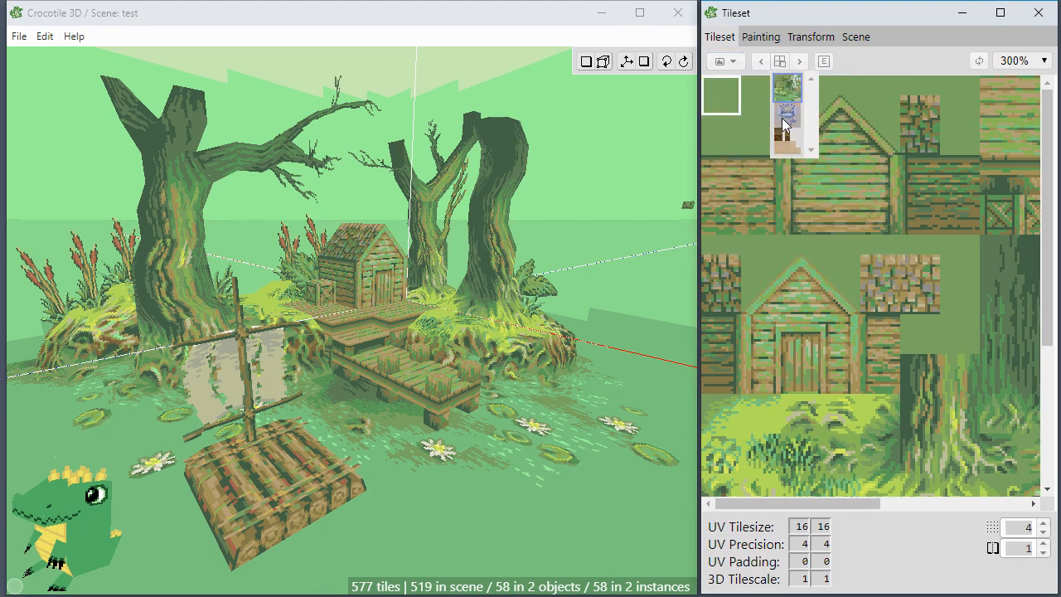
left_click(781, 117)
left_click(730, 64)
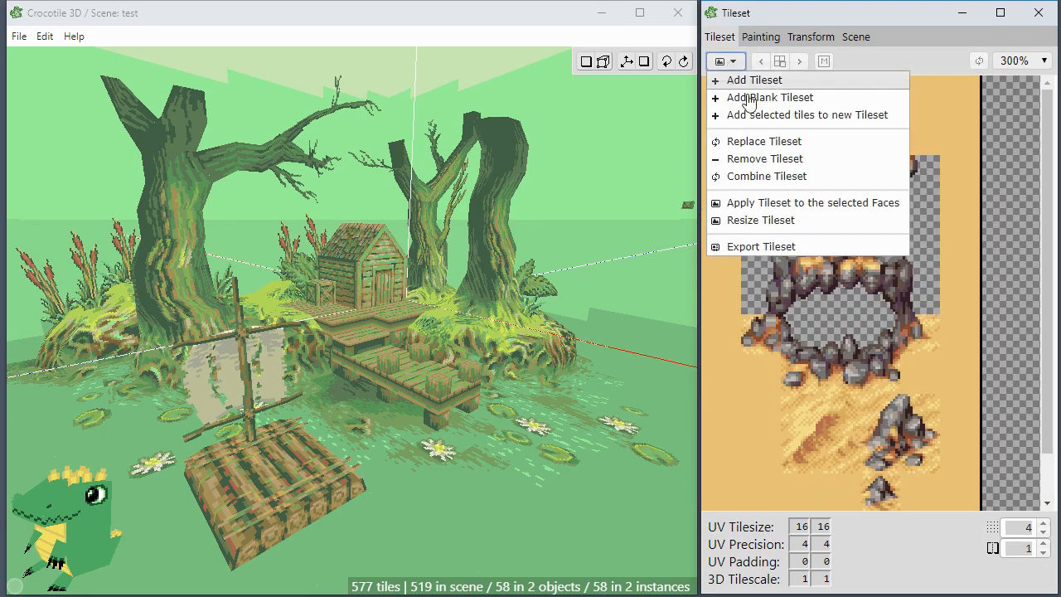
left_click(772, 160)
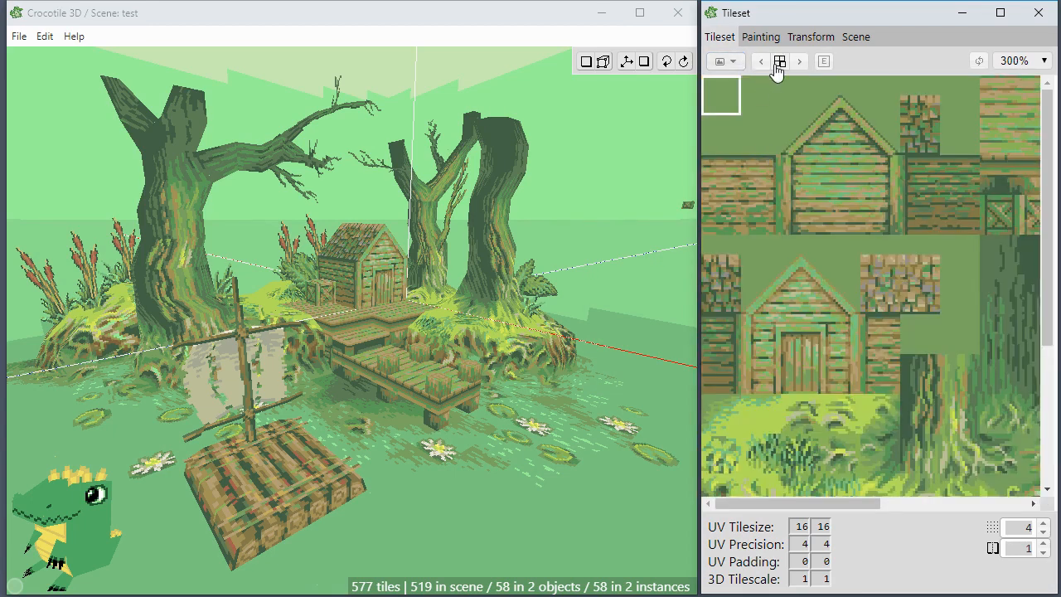
Step: Remove the tileset with the wooden crates and beige stone carvings
left_click(779, 63)
left_click(791, 117)
left_click(726, 61)
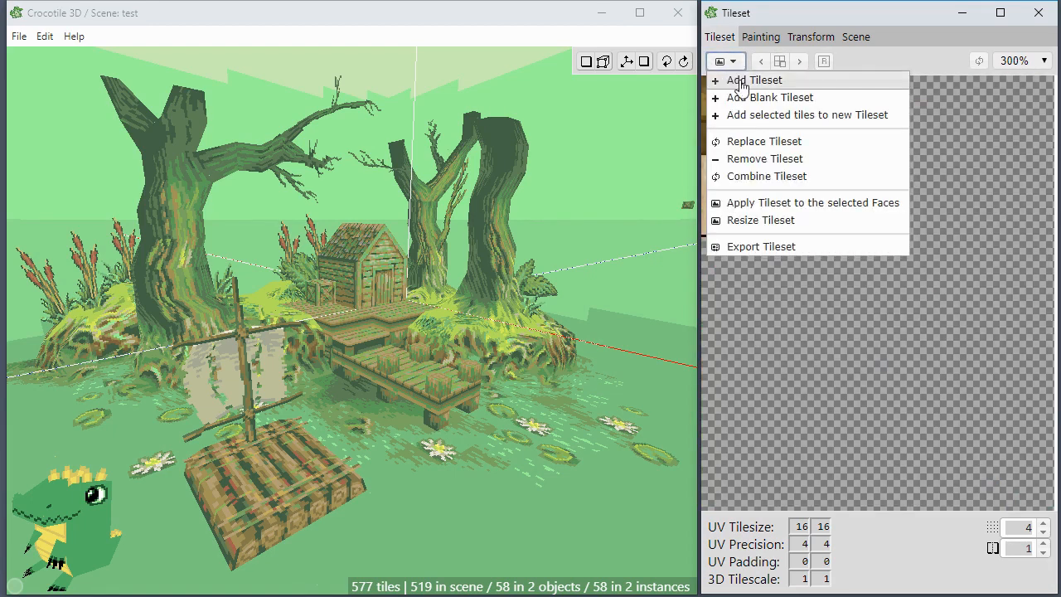
left_click(772, 159)
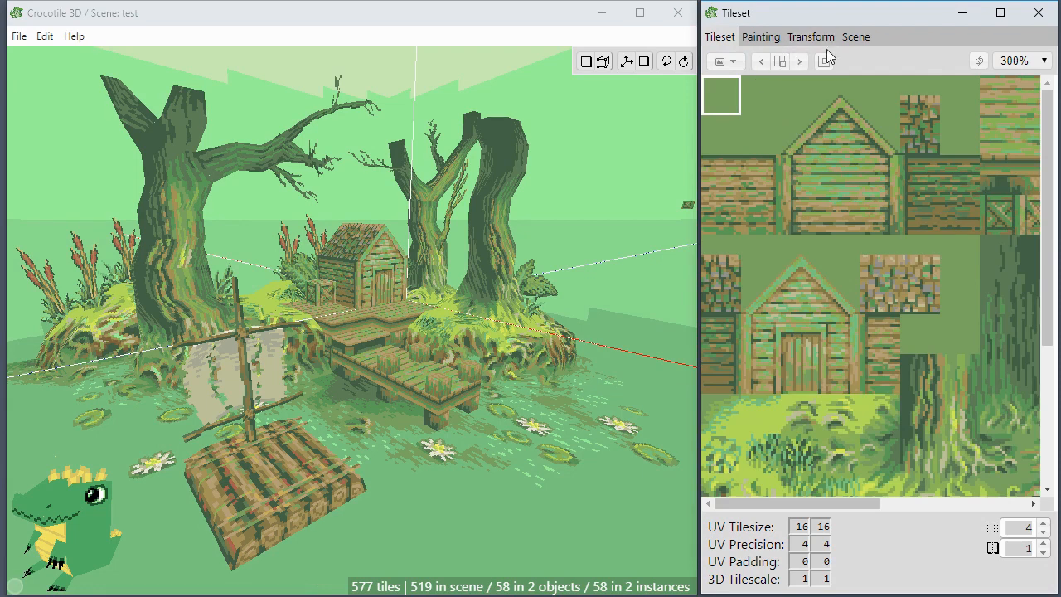
left_click(768, 39)
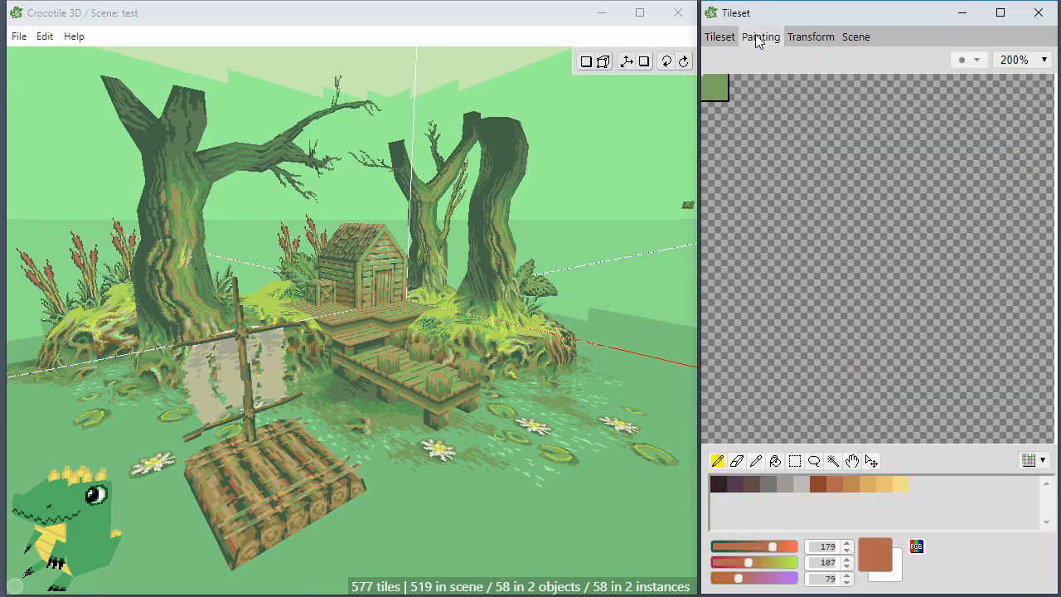
left_click(728, 38)
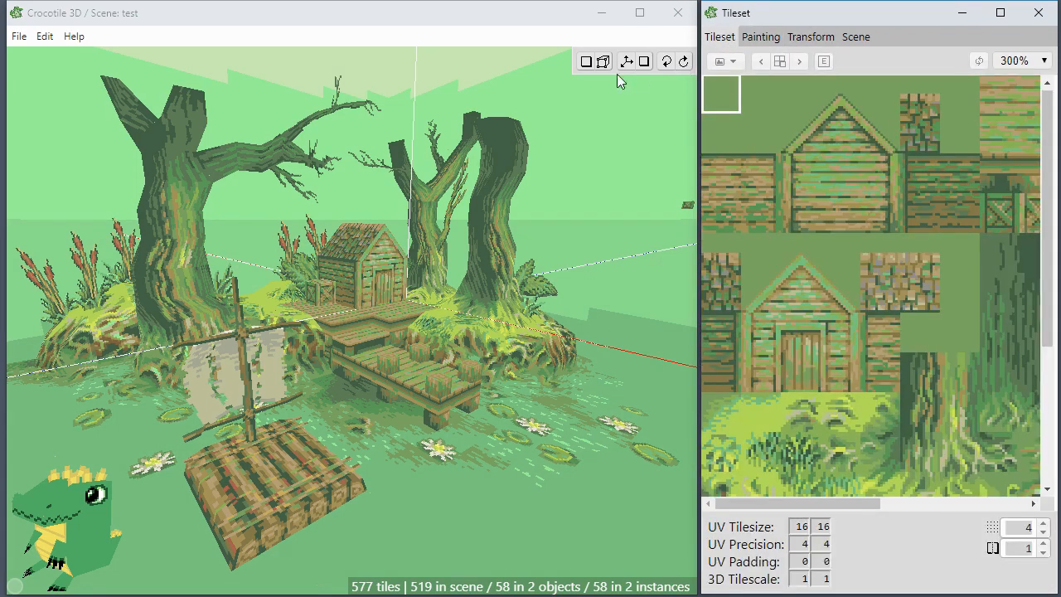
Step: Open the scene export options, toggle inclusion of all objects, the raft and Layer 0, toggle Merge Vertices, and close without exporting
left_click(19, 38)
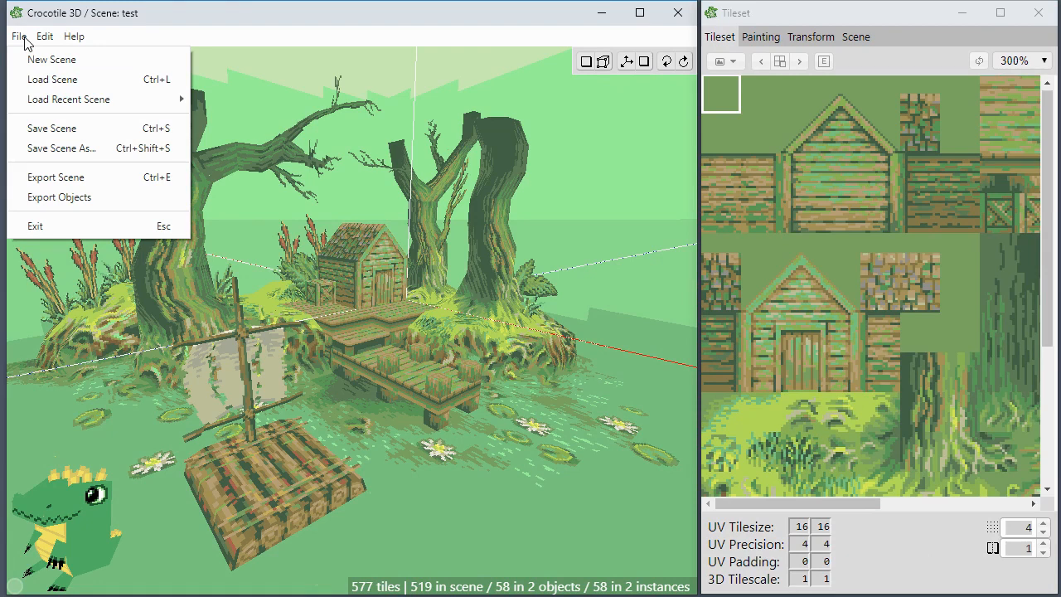
left_click(73, 177)
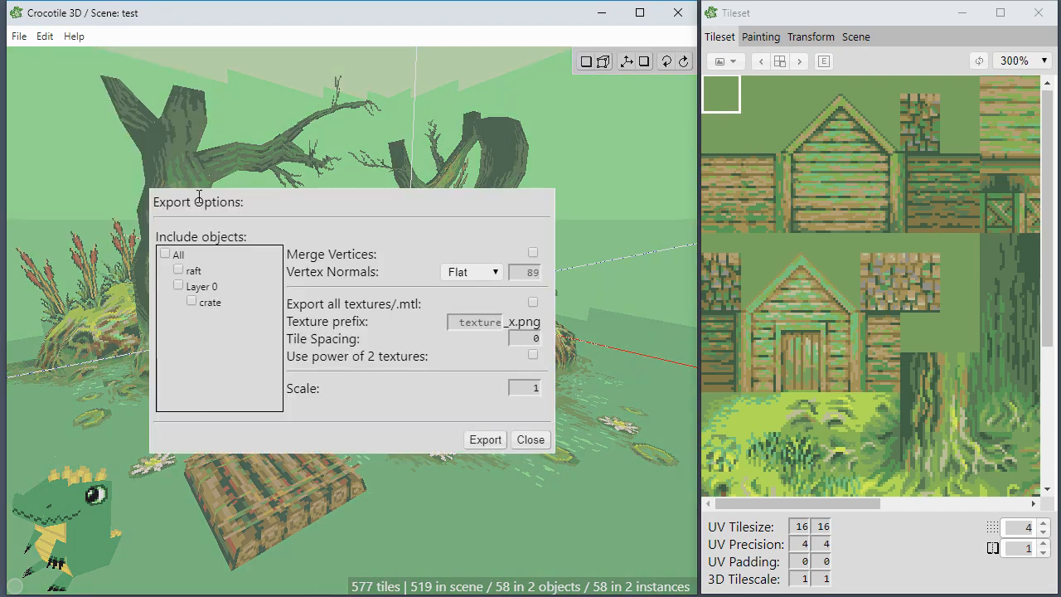
left_click(167, 257)
left_click(167, 256)
left_click(178, 270)
left_click(178, 270)
left_click(178, 285)
left_click(165, 256)
left_click(533, 253)
left_click(522, 443)
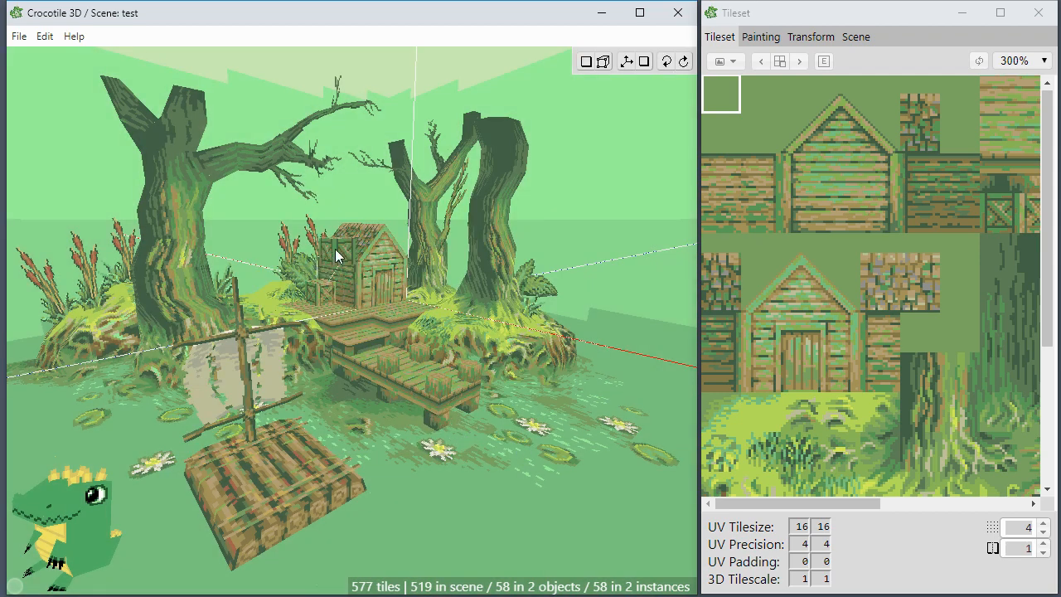
Step: Select the outer tile of the broad leaf growing beside the base of the large tree behind the dock
key("Tab")
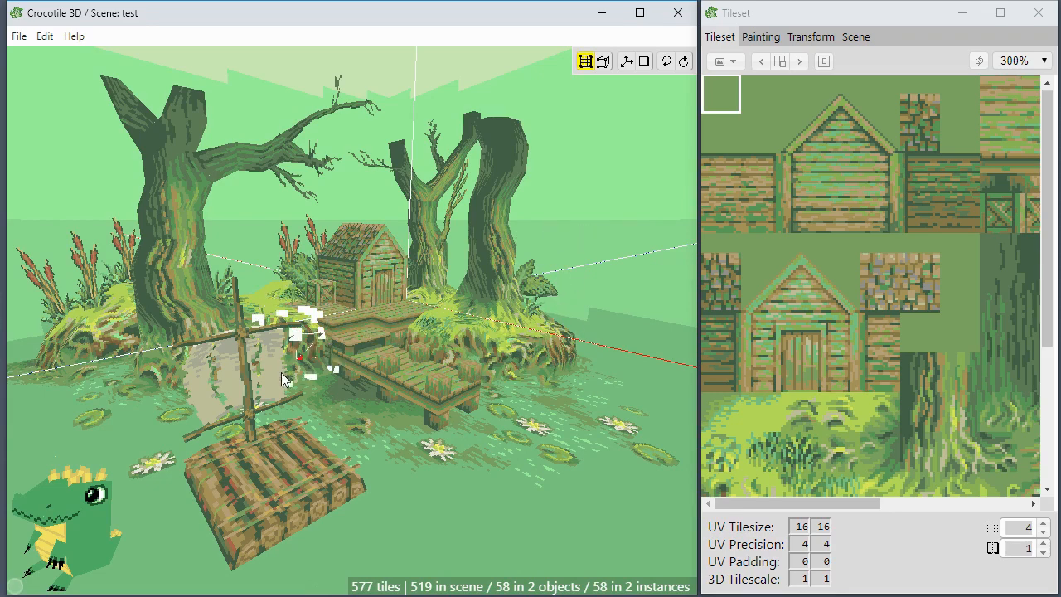
scroll(261, 228, "up", 5)
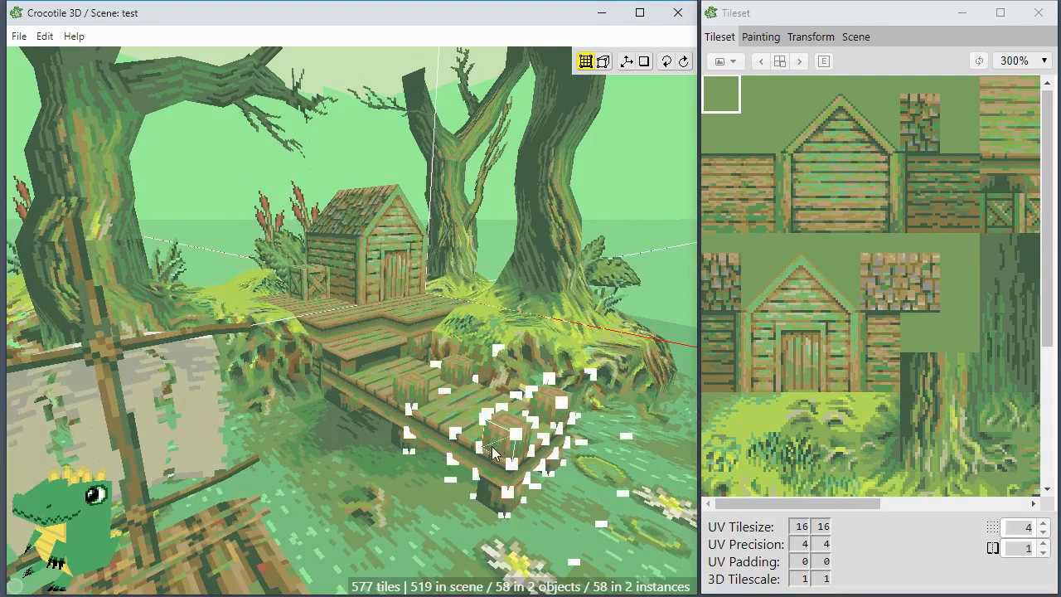
key("Tab")
left_click_drag(493, 250, 348, 282)
scroll(501, 292, "up", 8)
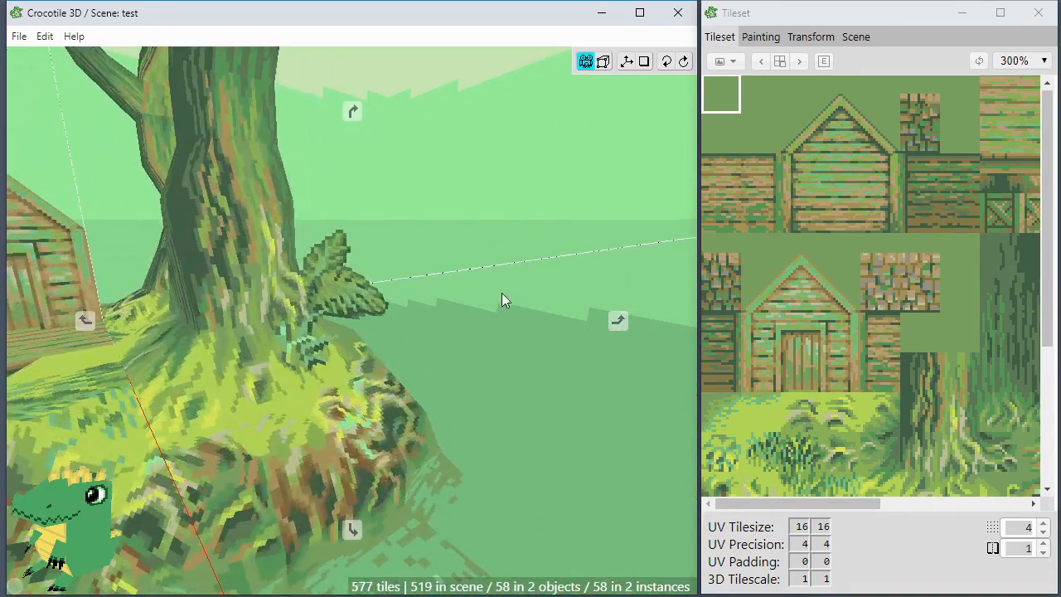
key("Tab")
left_click(396, 290)
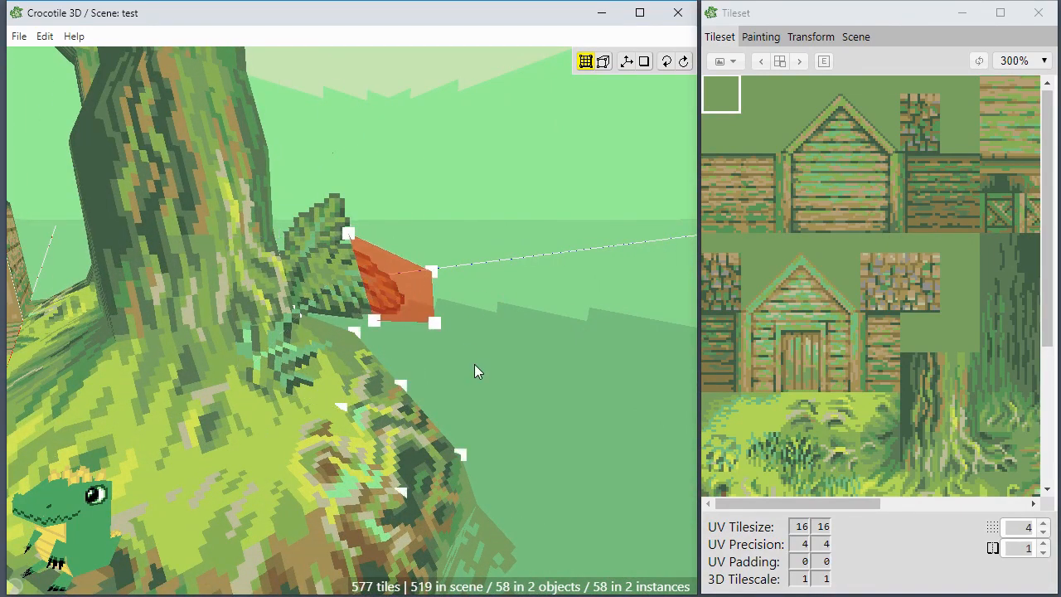
Step: Add the adjoining inner leaf tile to the selection, examine the vertices along their shared edge, and clear the selection
key("Tab")
mouse_move(474, 369)
left_mouse_down()
mouse_move(395, 372)
mouse_move(452, 362)
left_mouse_up()
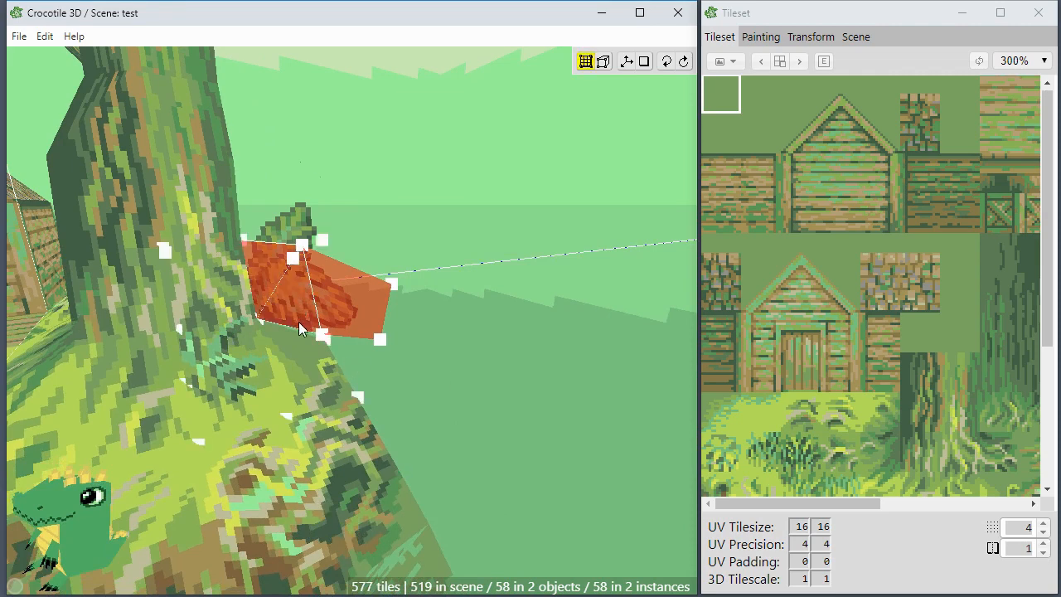
key("Tab")
scroll(451, 365, "up", 2)
key("Tab")
left_click_drag(451, 405, 445, 381)
key("Tab")
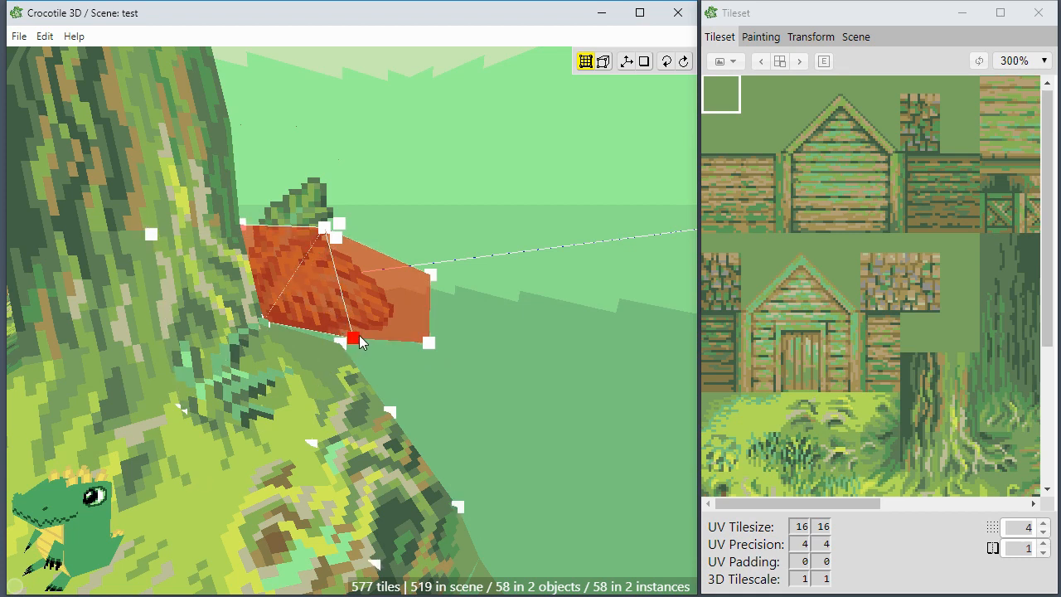
scroll(360, 348, "up", 2)
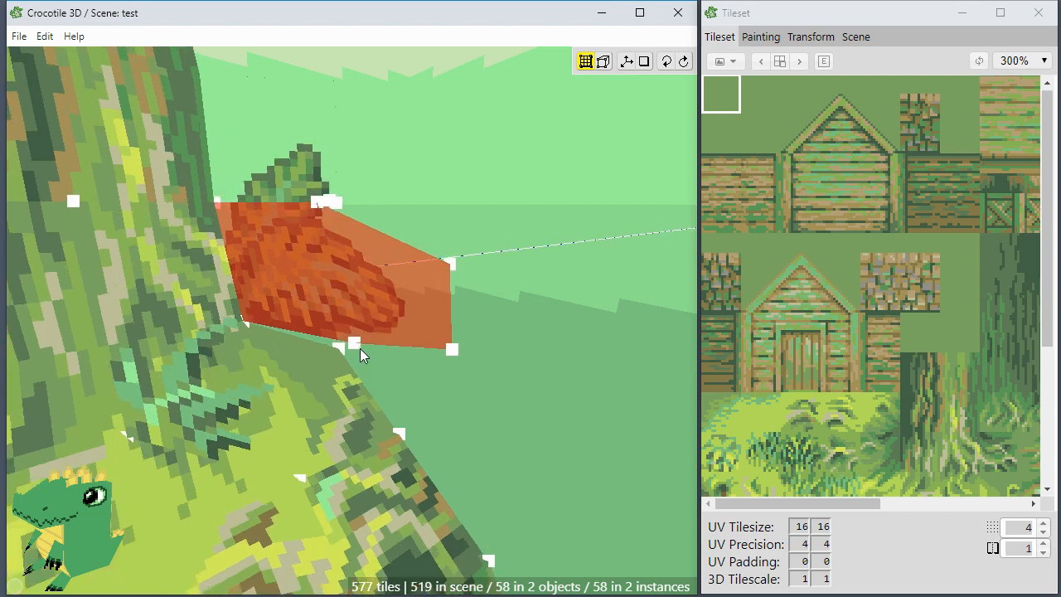
right_click_drag(359, 348, 413, 351)
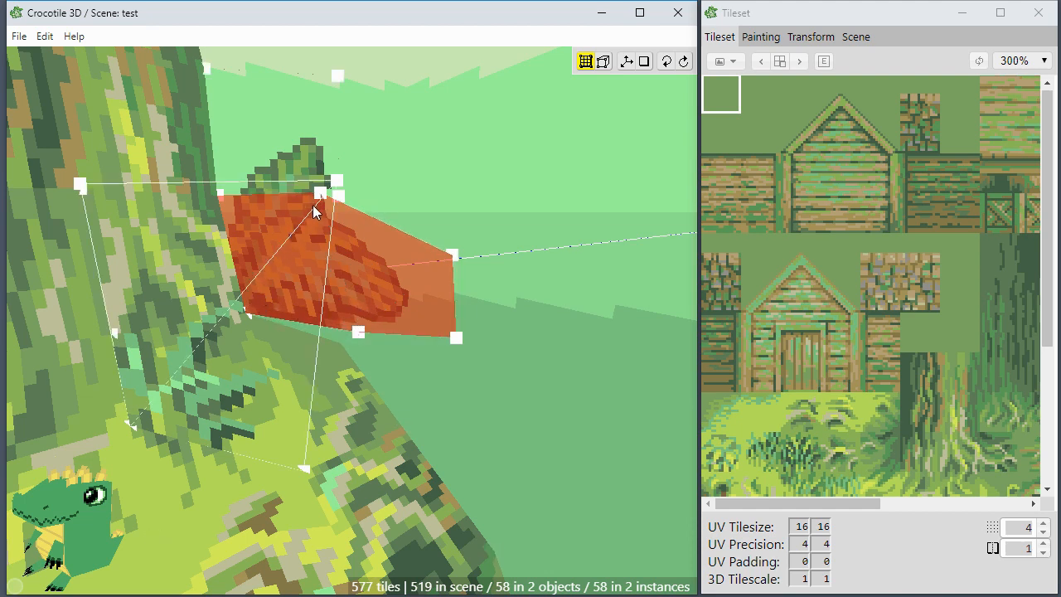
scroll(382, 329, "down", 8)
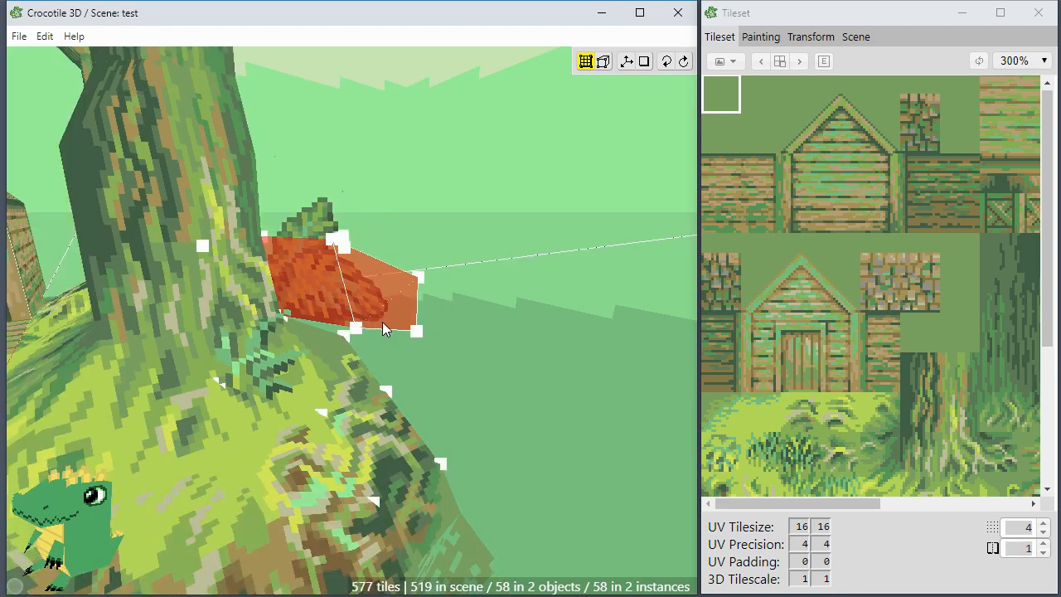
right_click_drag(435, 390, 347, 388)
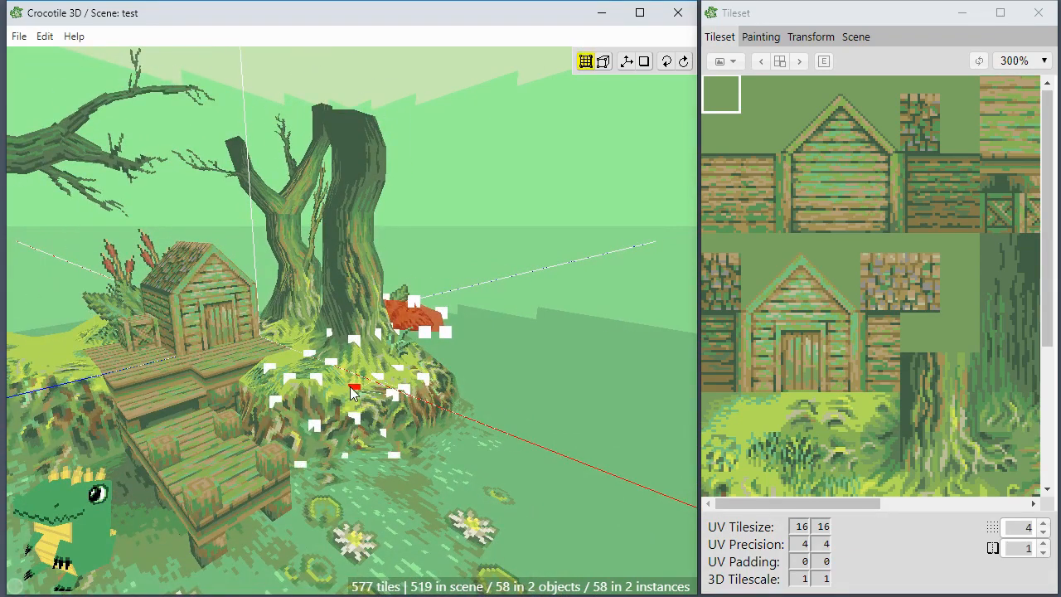
key("Escape")
Step: Open the scene export options, review the Flat and Smooth choices for Vertex Normals, keep Flat, and close without exporting
key("space")
right_click_drag(253, 407, 307, 379)
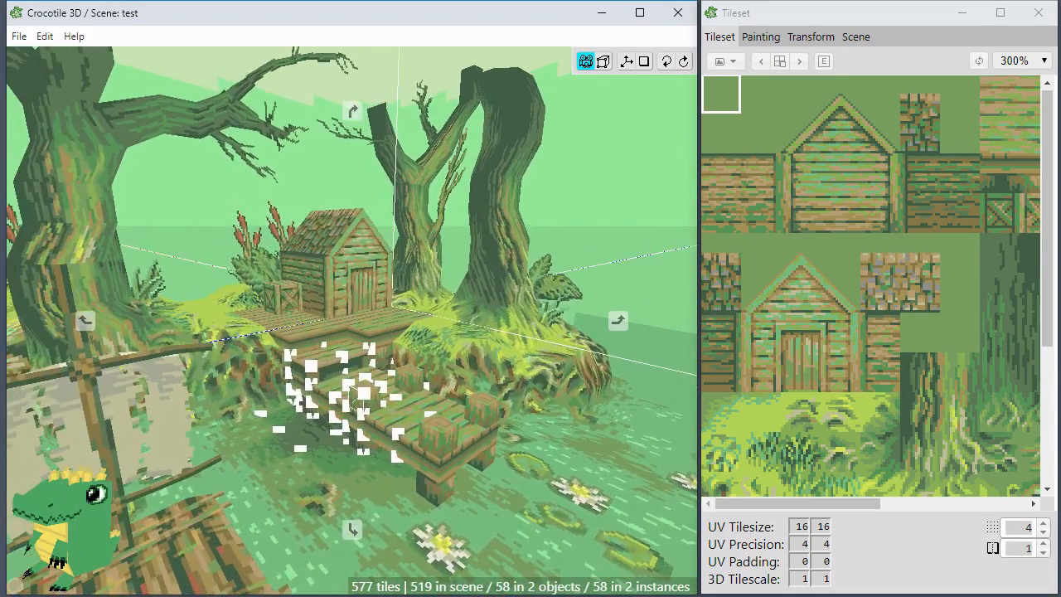
scroll(284, 331, "up", 1)
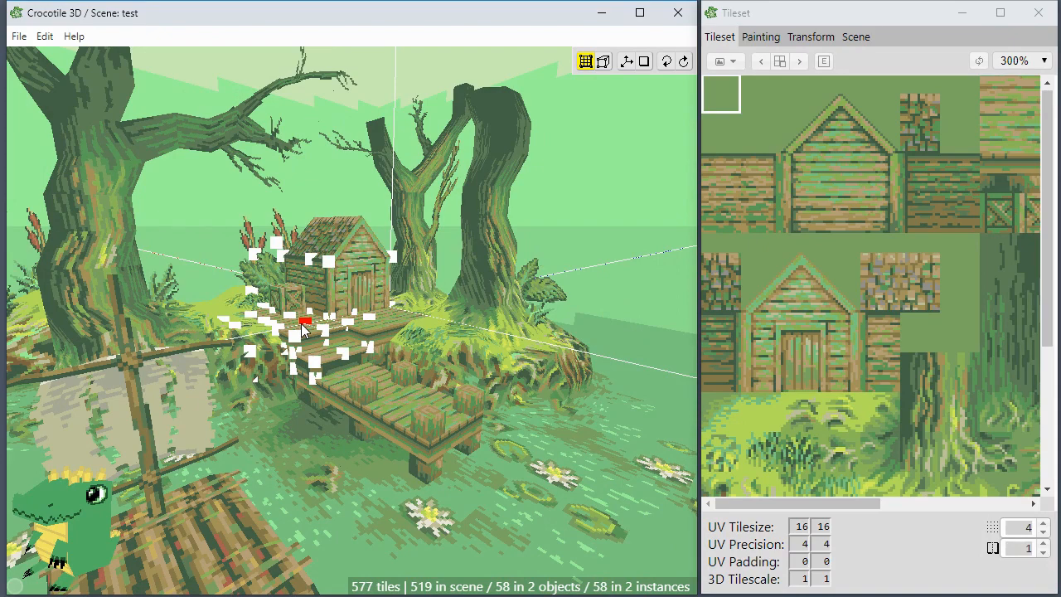
right_click_drag(307, 267, 260, 213)
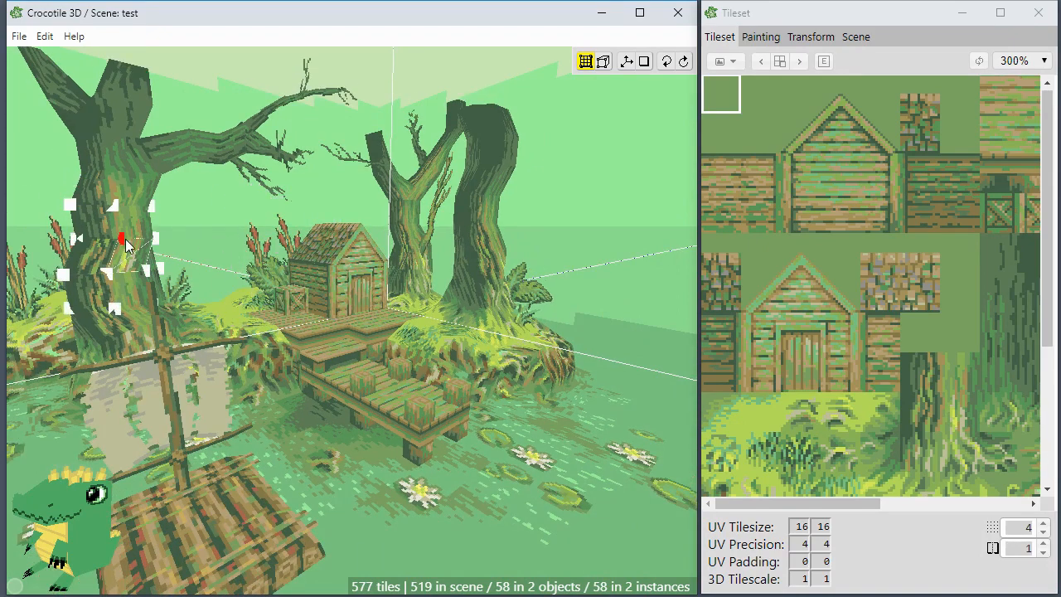
left_click(19, 37)
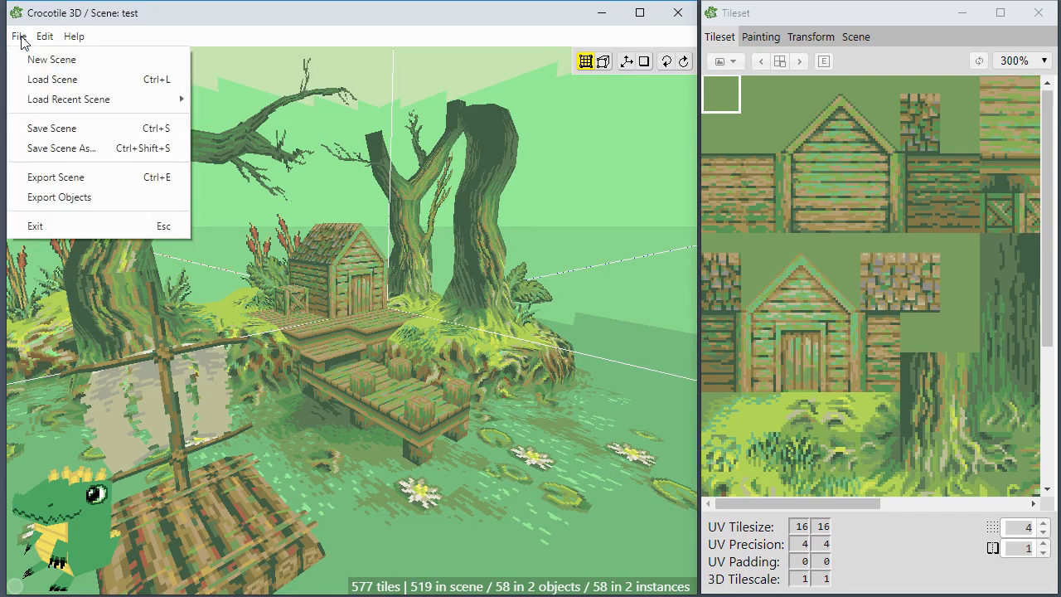
mouse_move(86, 108)
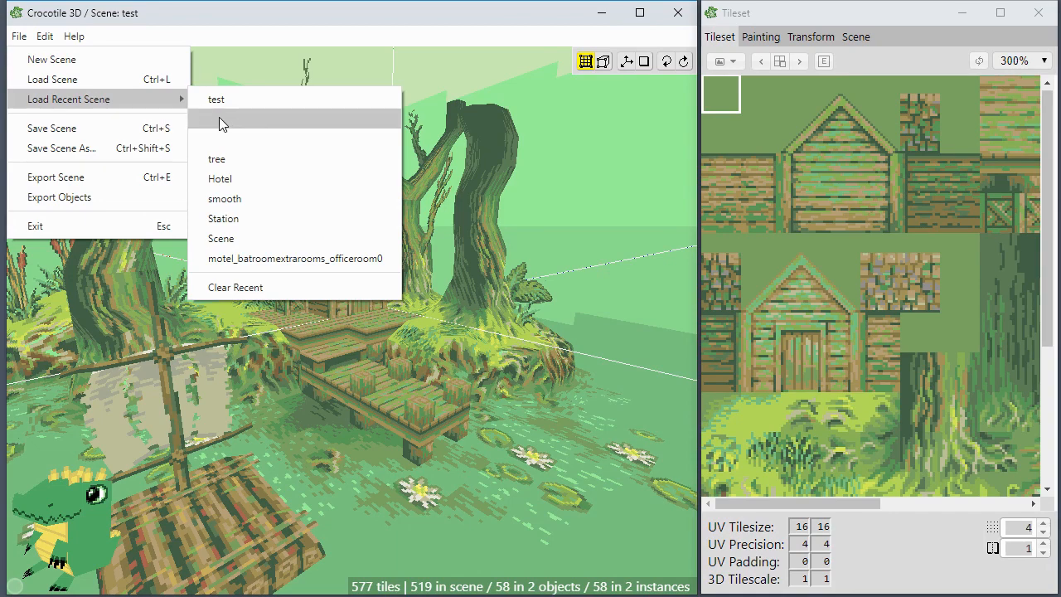
left_click(74, 174)
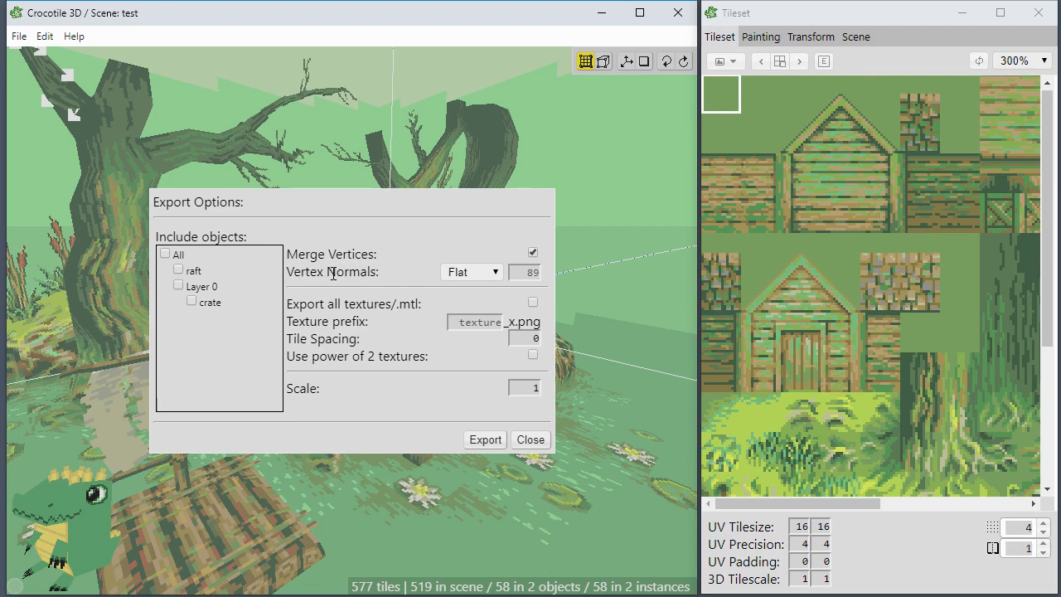
left_click(473, 279)
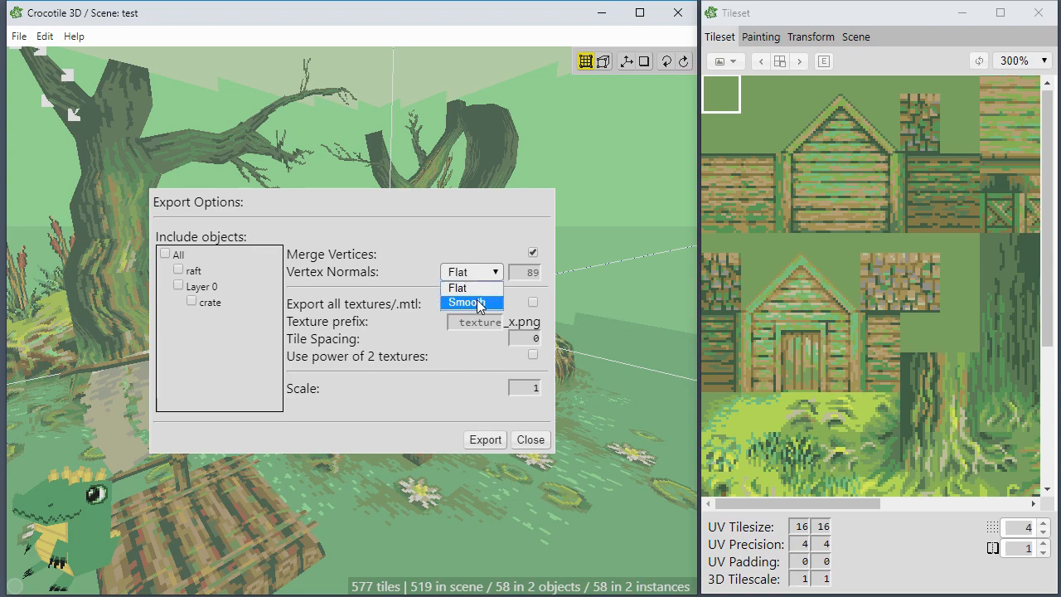
left_click(474, 289)
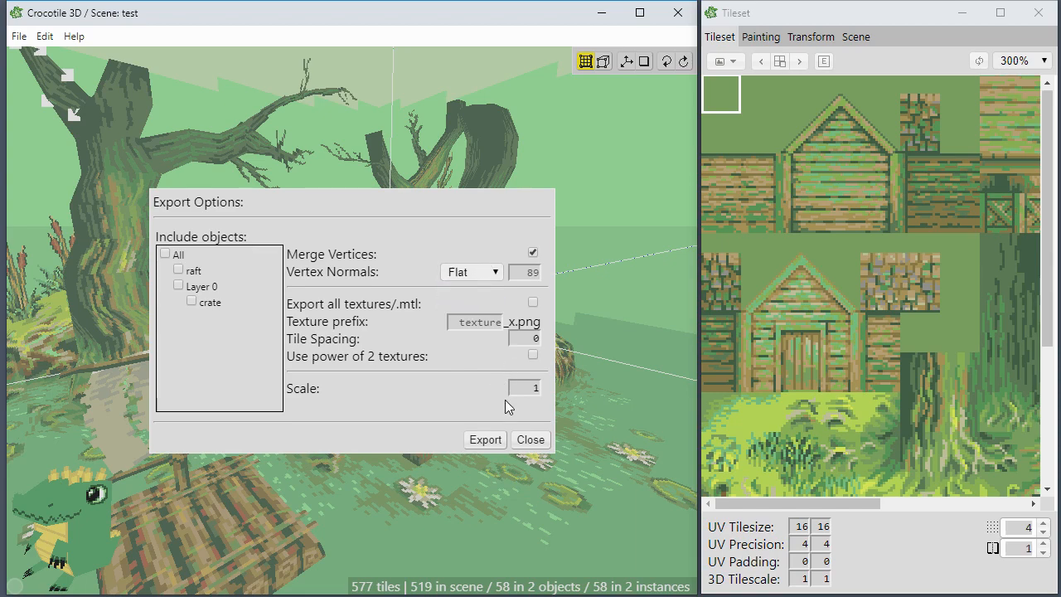
left_click(530, 439)
Step: Select both tiles of the broad leaf beside the tree again, examine the angle between them, and clear the selection
scroll(522, 365, "up", 10)
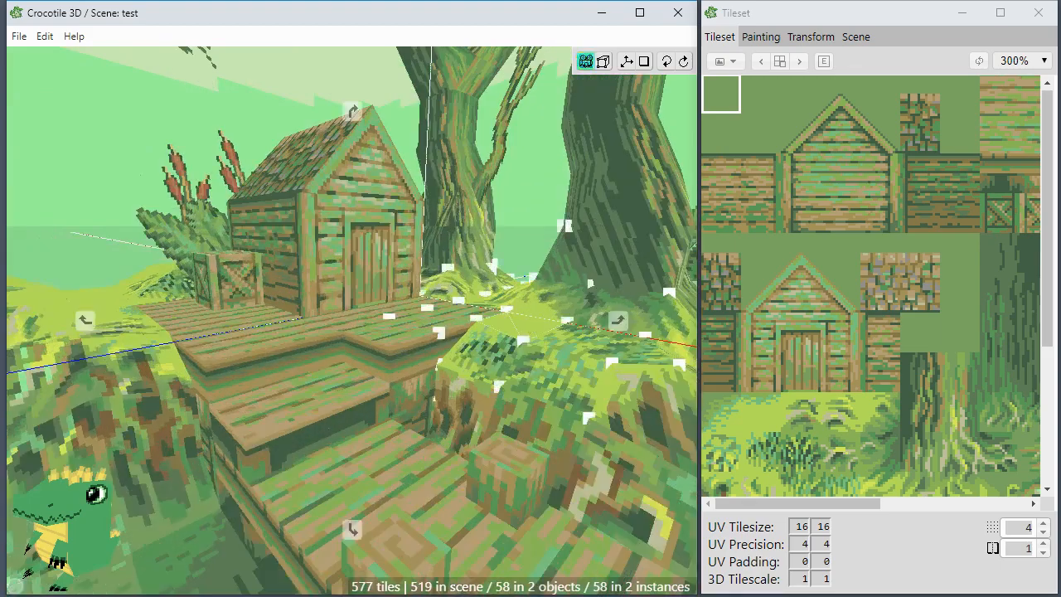
scroll(456, 326, "up", 2)
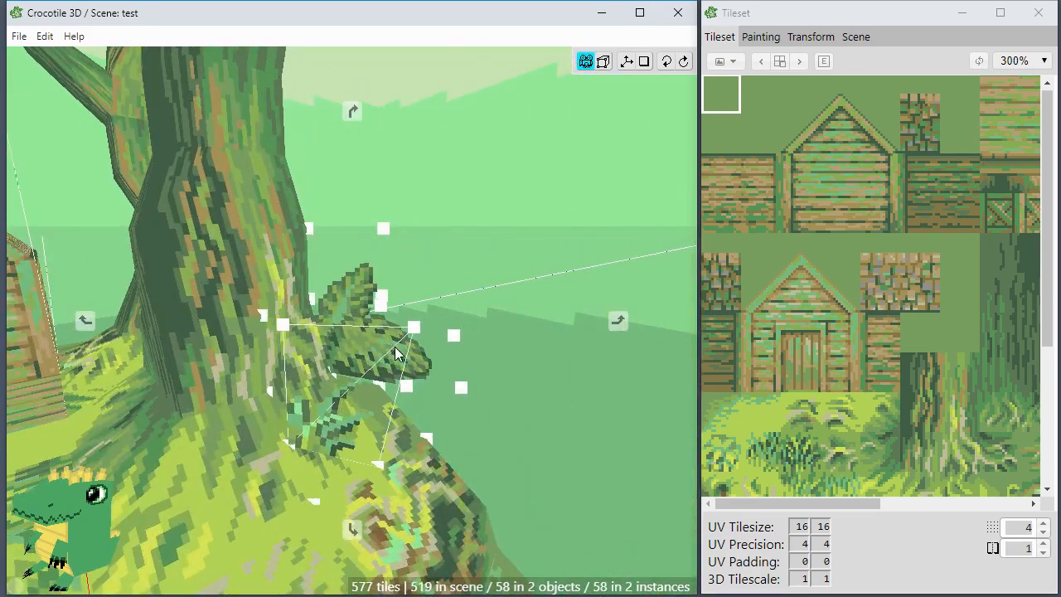
right_click_drag(416, 356, 369, 352)
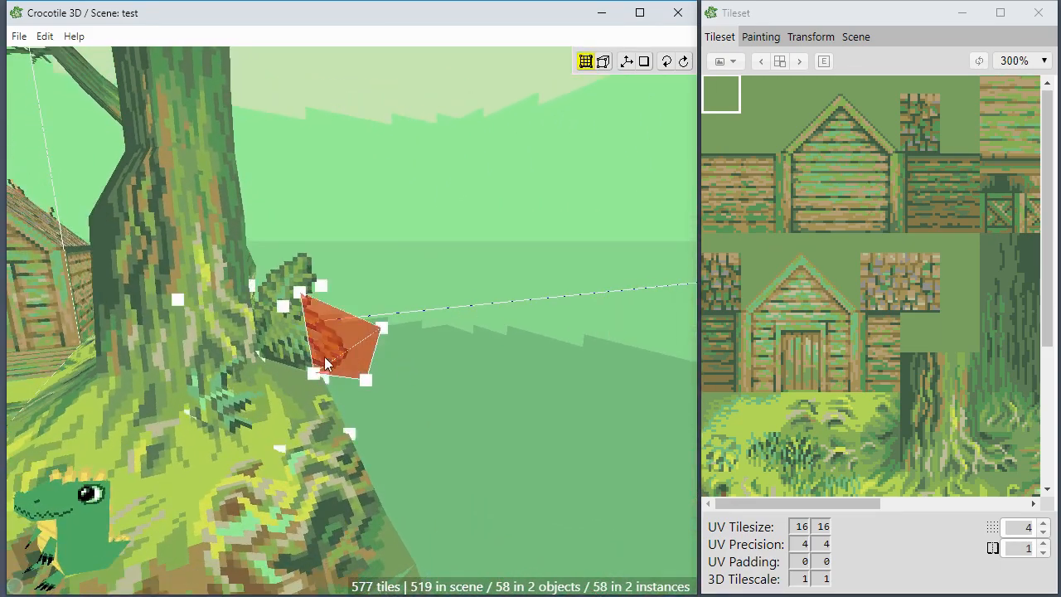
scroll(301, 354, "up", 4)
right_click_drag(317, 395, 338, 351)
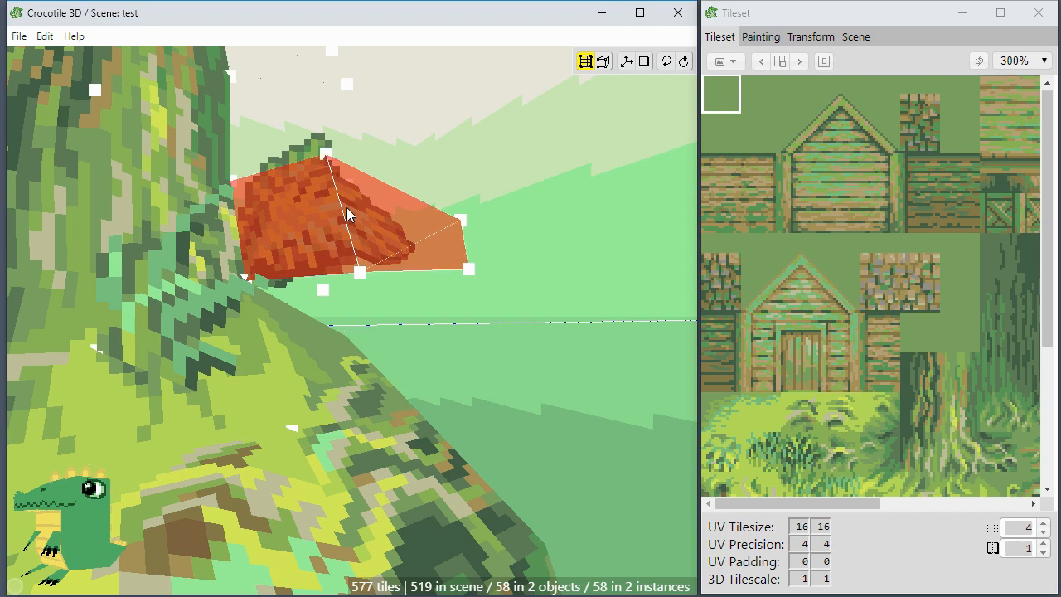
scroll(386, 284, "down", 1)
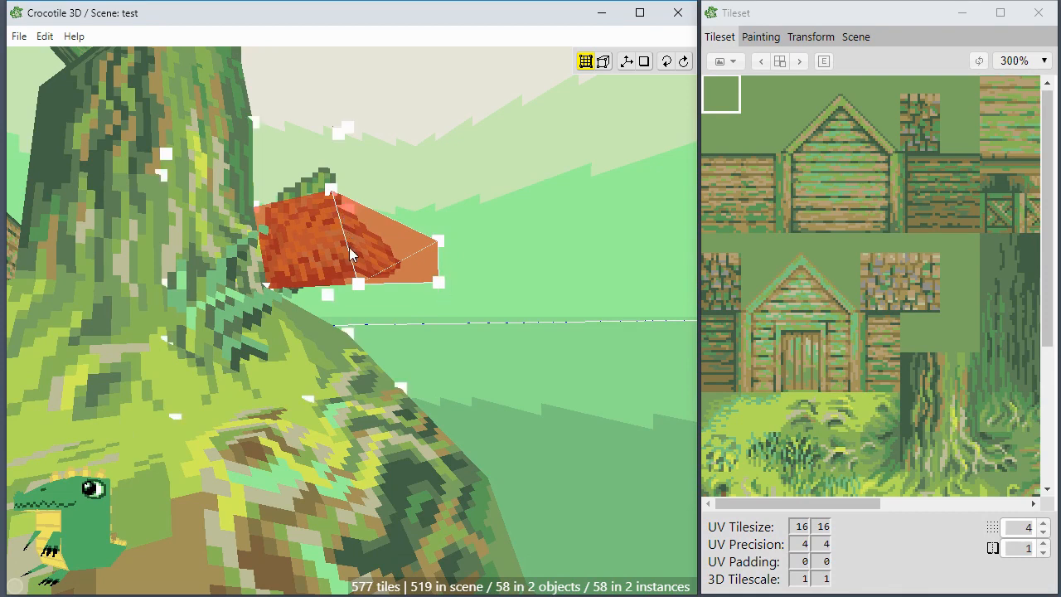
key("Escape")
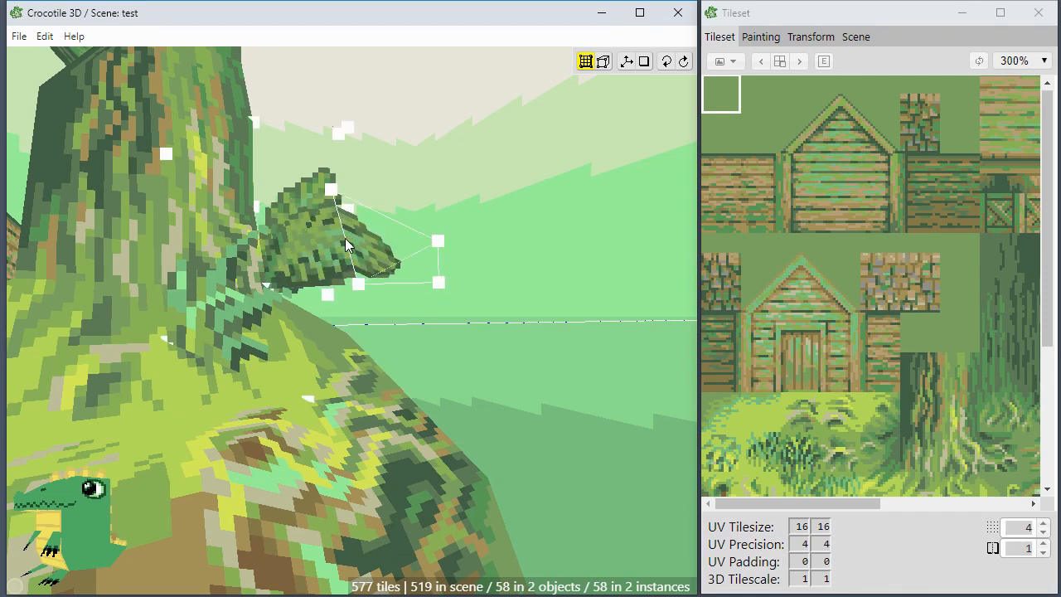
Step: Select two separate tiles on opposite sides of the large tree trunk's base to compare their facing directions, and clear the selection
right_click_drag(344, 238, 249, 248)
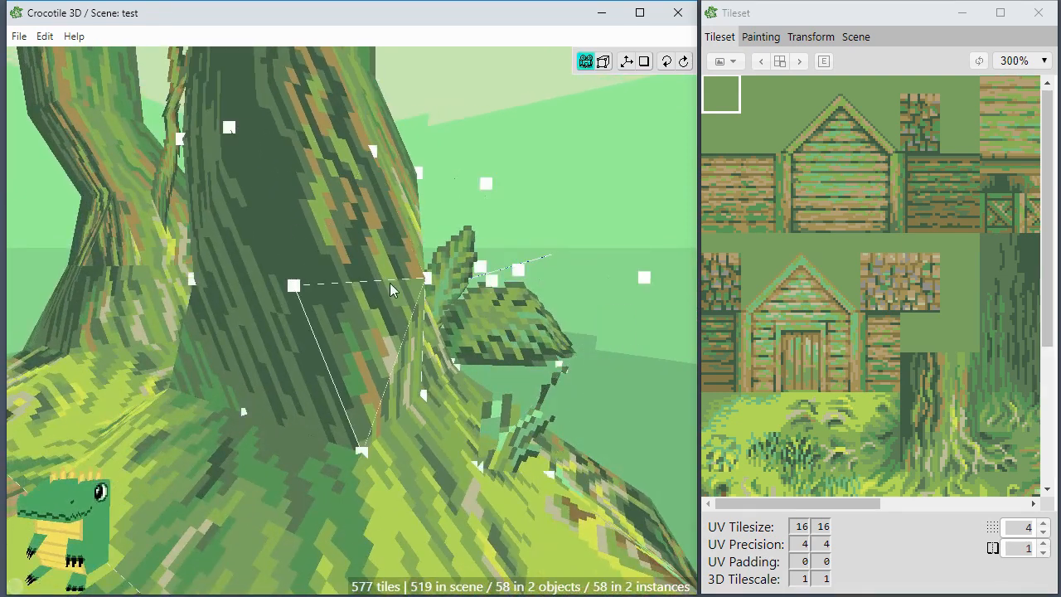
left_click(385, 360)
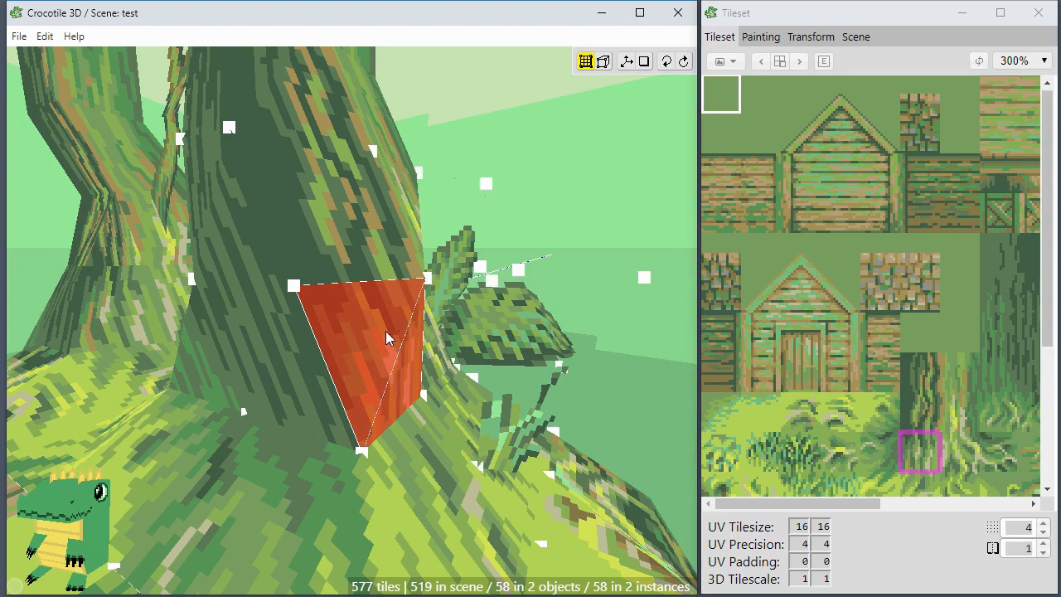
right_click_drag(395, 338, 318, 349)
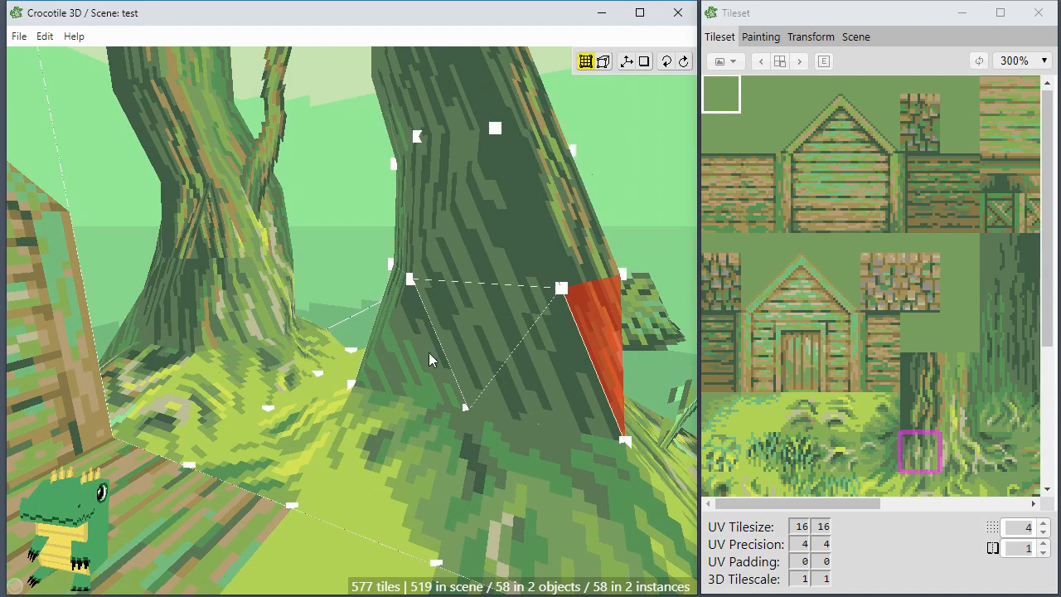
left_click(394, 356, "shift")
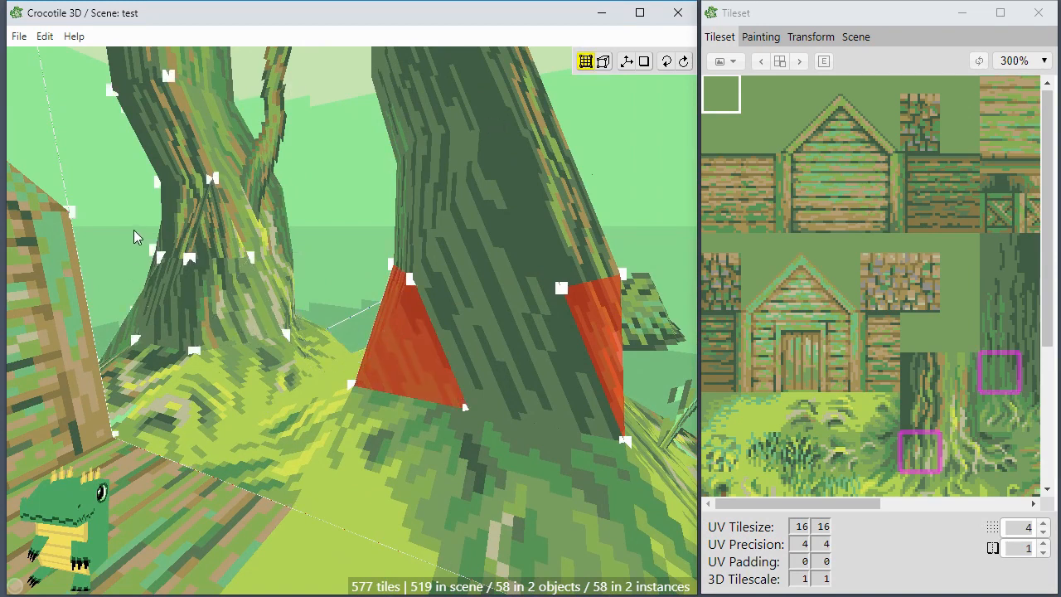
left_click(213, 272)
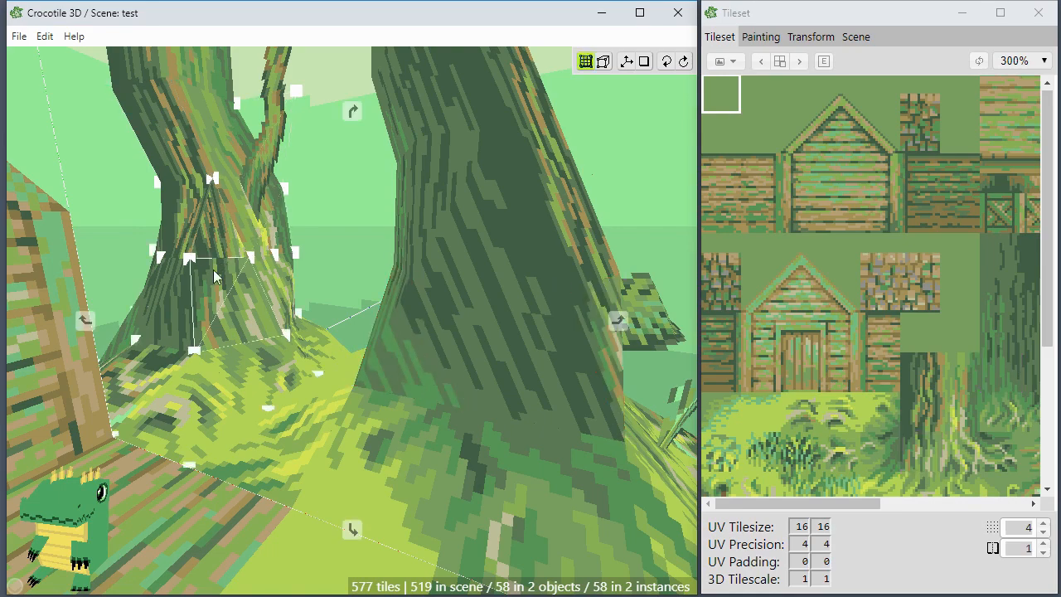
Step: Select the hut's side wall tile at the front corner together with the door wall tile to examine the angle between them
right_click_drag(214, 277, 229, 286)
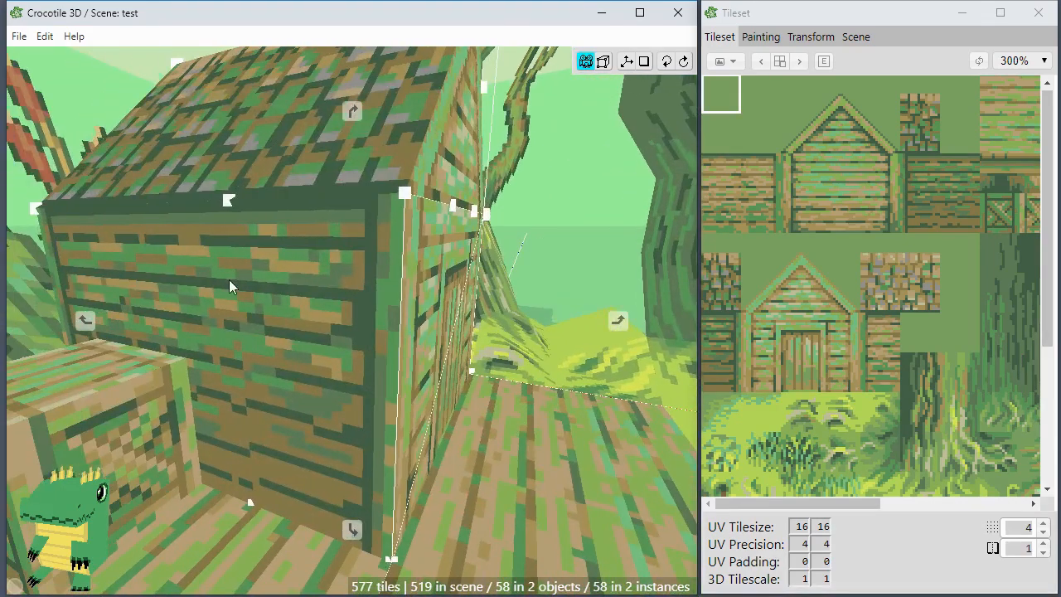
left_click(322, 317)
left_click(410, 324, "shift")
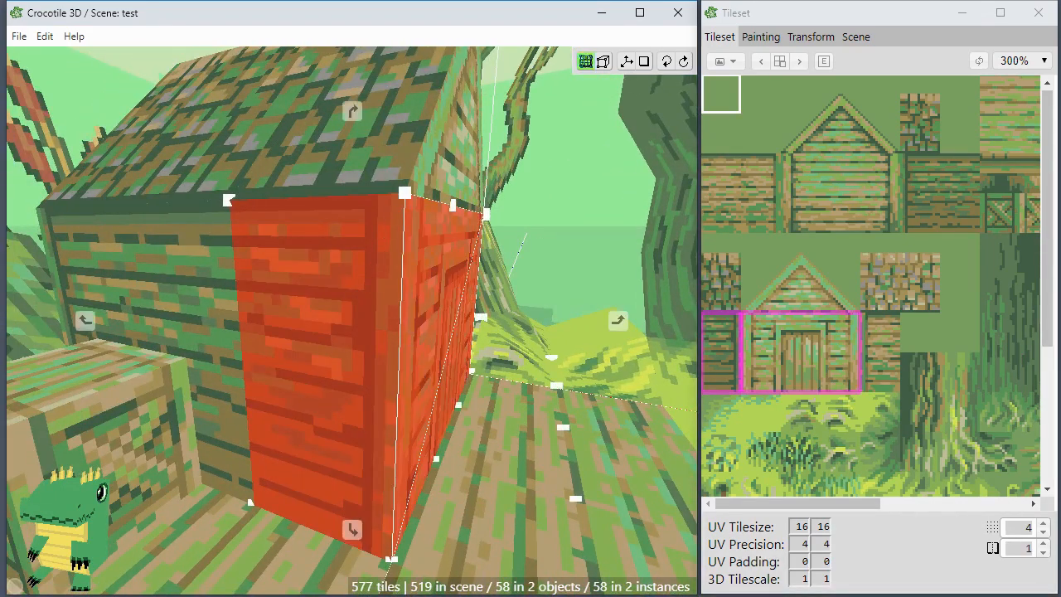
right_click_drag(372, 379, 370, 378)
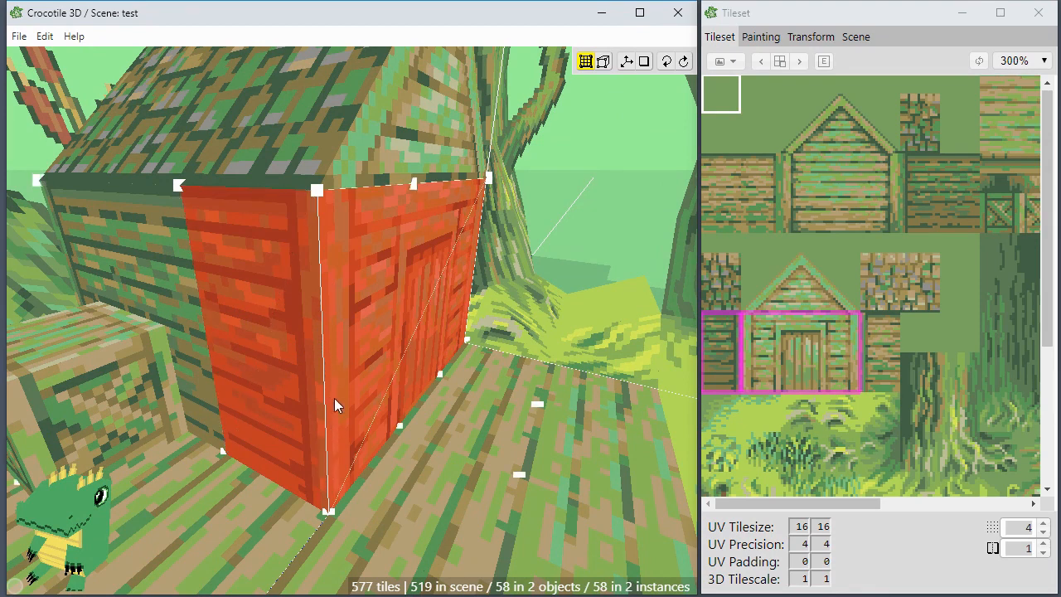
key("Escape")
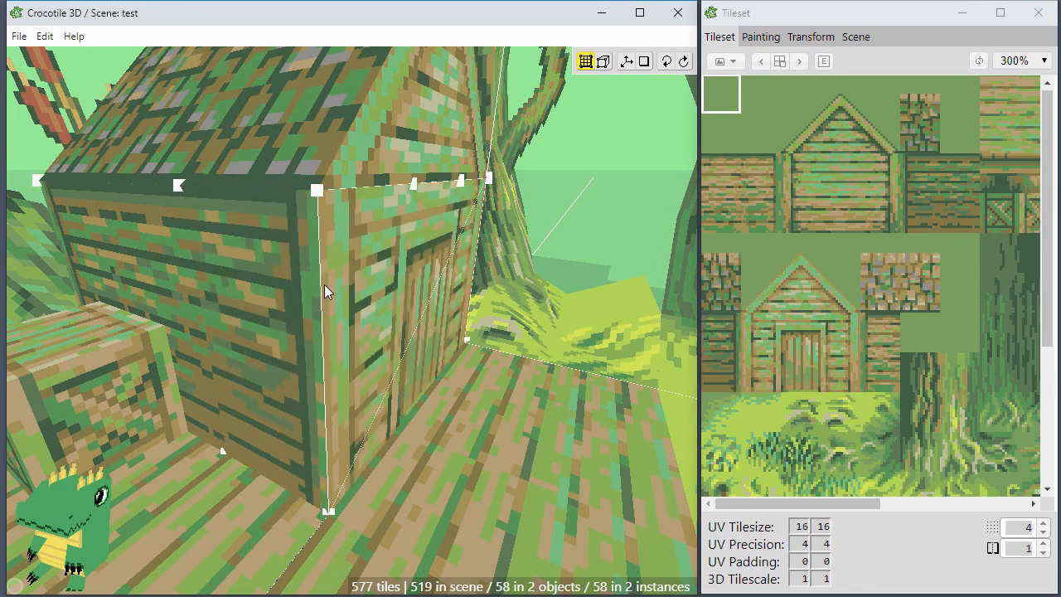
left_click(295, 364)
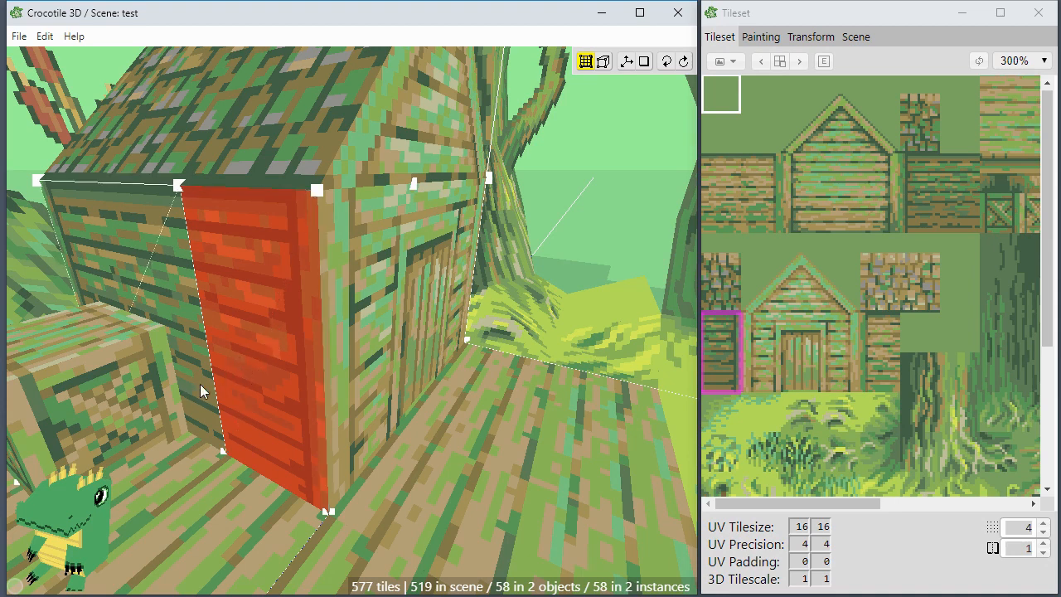
left_click(369, 325, "shift")
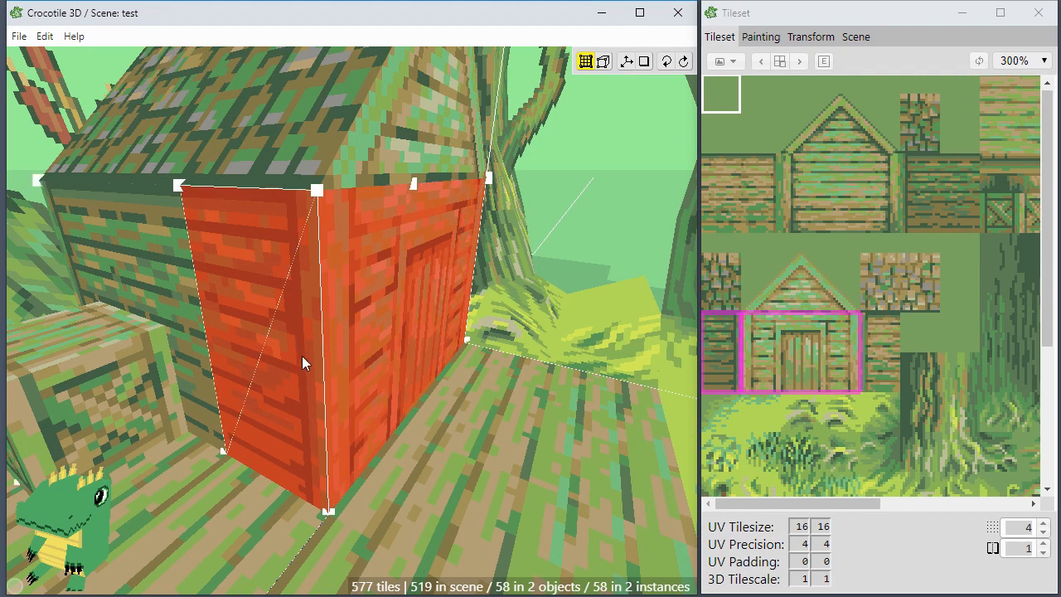
Step: Set Vertex Normals to Smooth in the scene export options and close them without exporting
right_click_drag(310, 369, 325, 347)
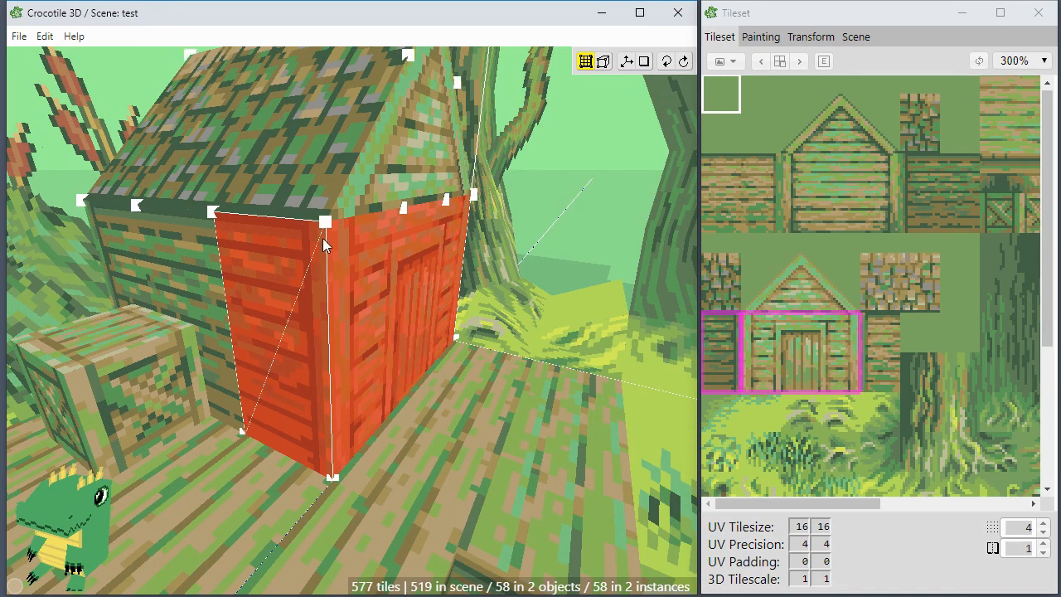
scroll(321, 397, "up", 2)
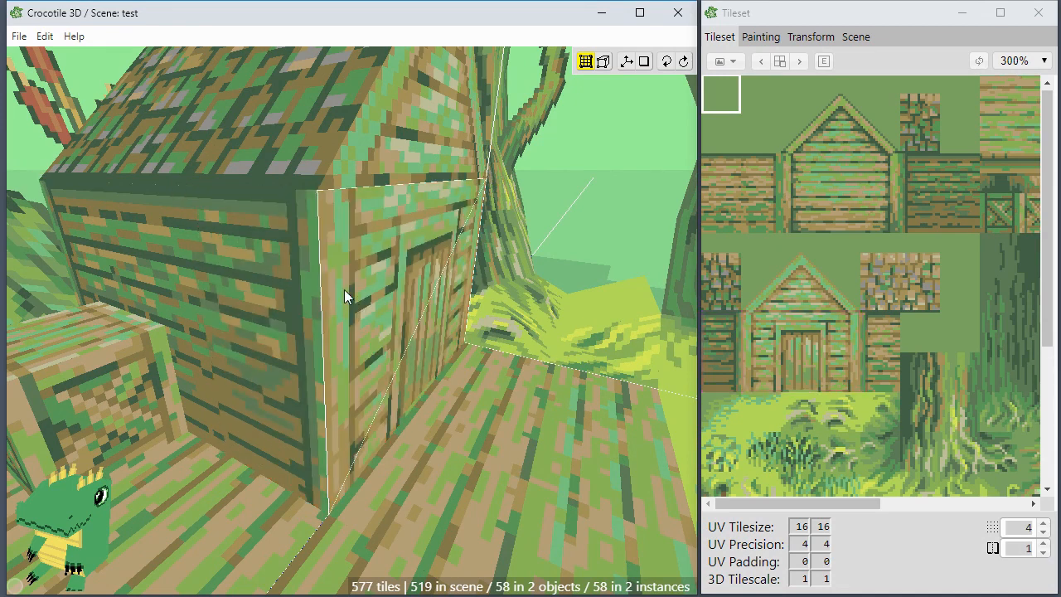
left_click(18, 37)
left_click(56, 178)
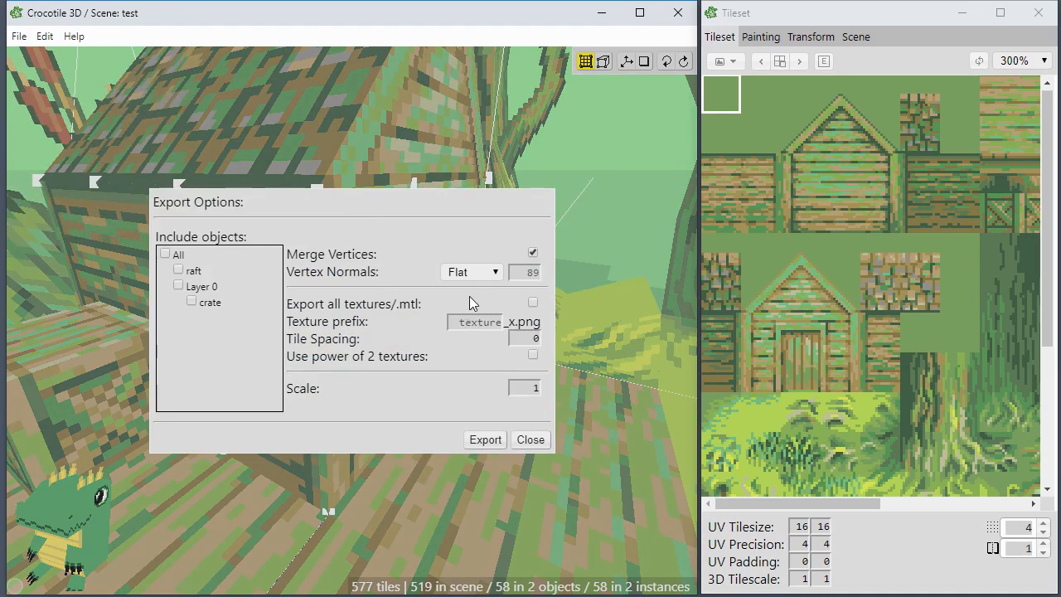
left_click(484, 273)
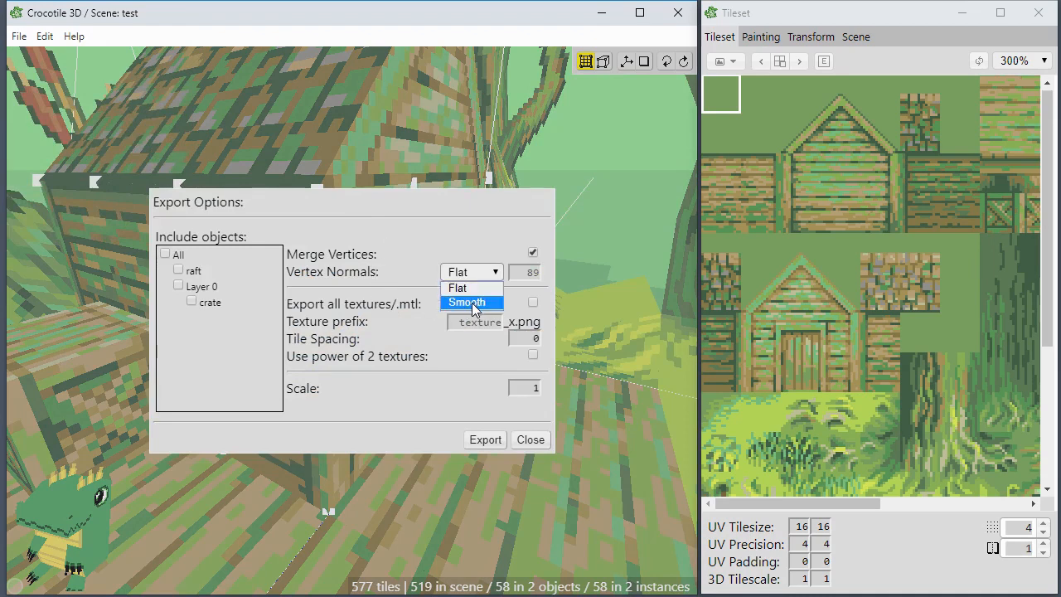
left_click(469, 303)
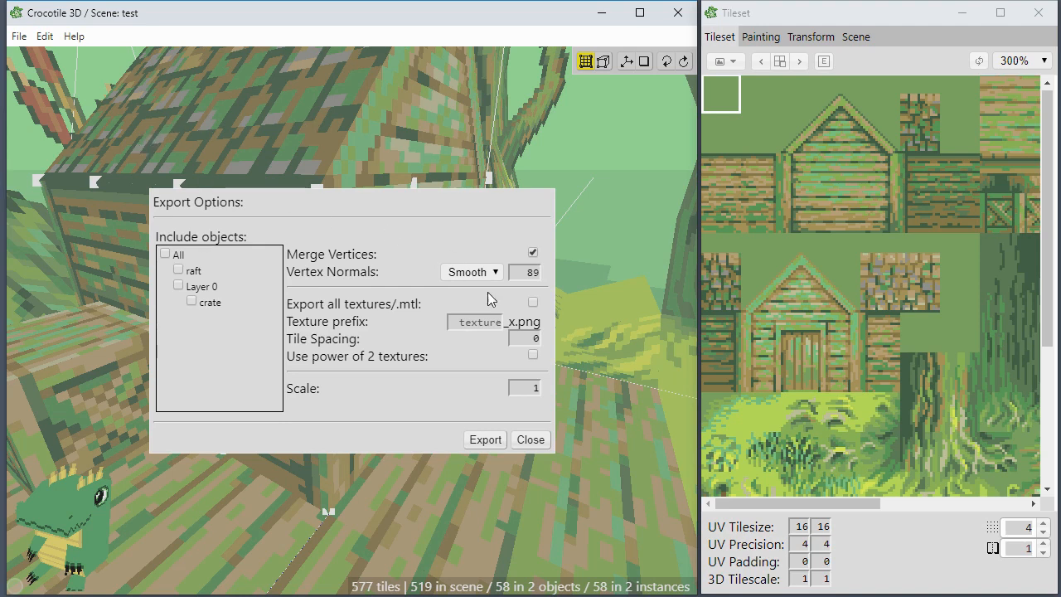
left_click(530, 439)
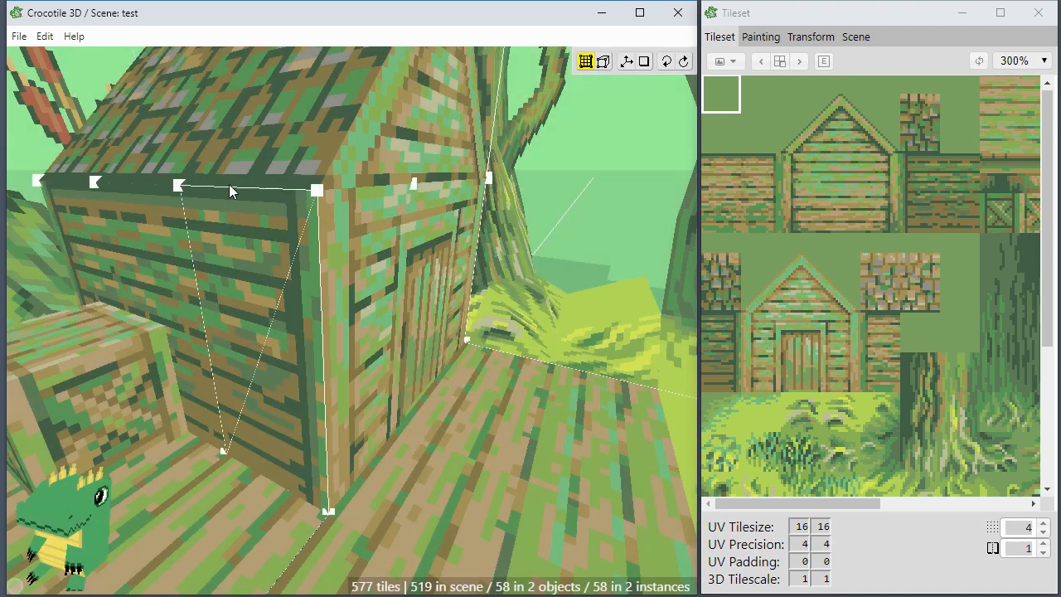
Step: Select the hut's front roof tile together with the side wall tile below it to examine their angle, and clear the selection
left_click(248, 146)
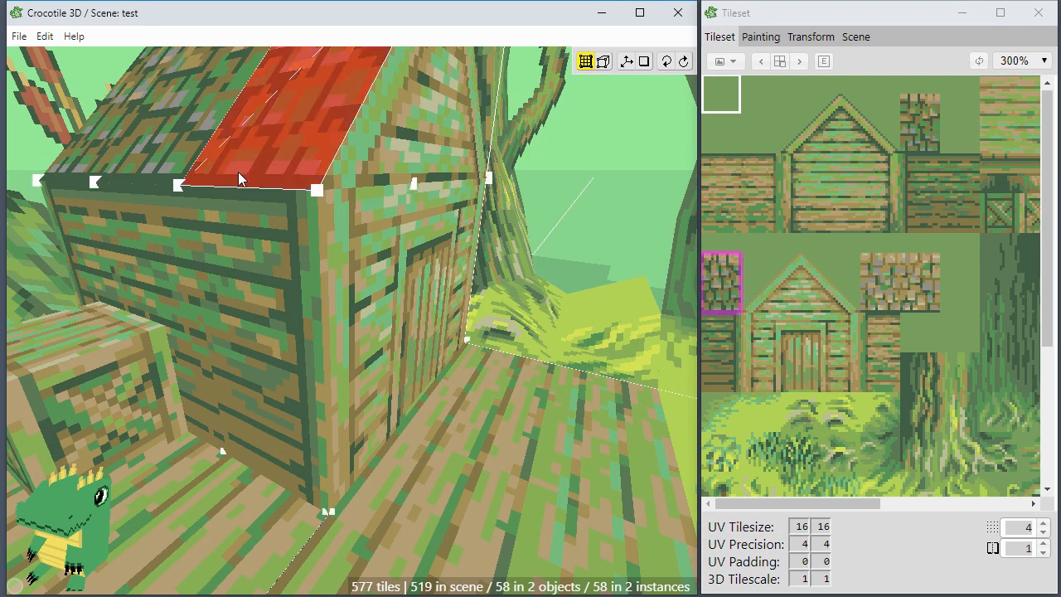
left_click(238, 227, "shift")
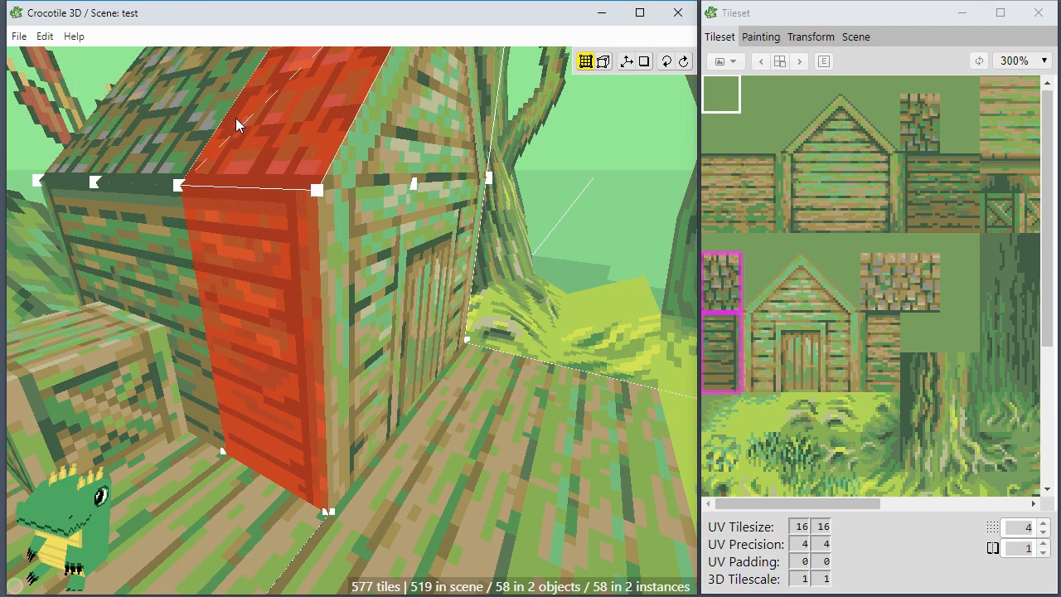
left_click(256, 151)
left_click(233, 265)
Step: Reopen the scene export options, try an angle threshold of 90 for the smooth normals, and set it back to 89
left_click(19, 37)
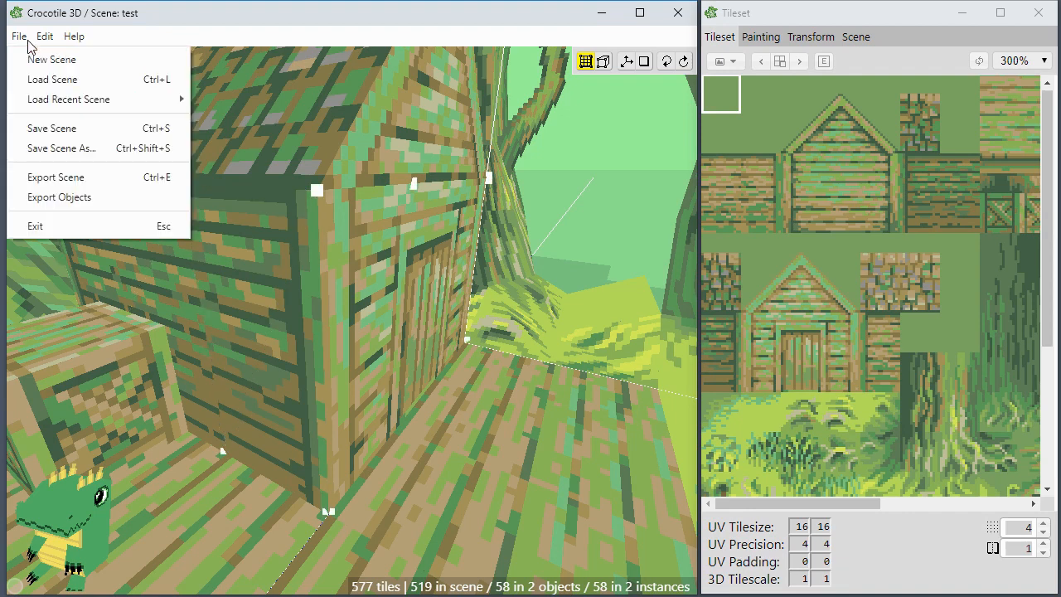
left_click(56, 177)
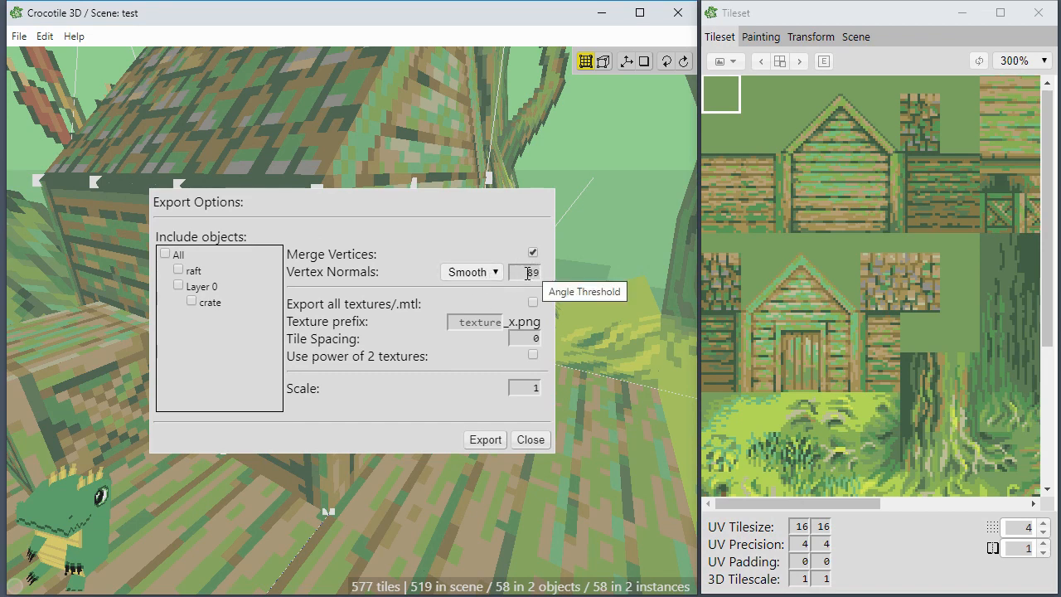
left_click_drag(524, 273, 542, 274)
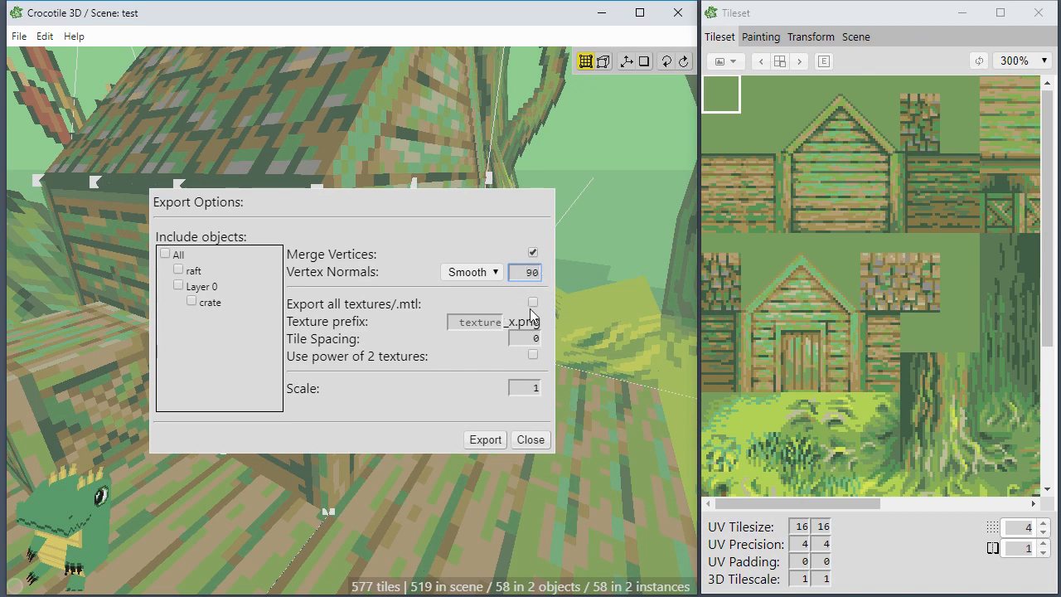
left_click_drag(525, 274, 539, 277)
type("89")
Step: Enable exporting all textures with the .mtl file and keep "texture" as the texture prefix
left_click(532, 302)
left_click(535, 304)
double_click(474, 324)
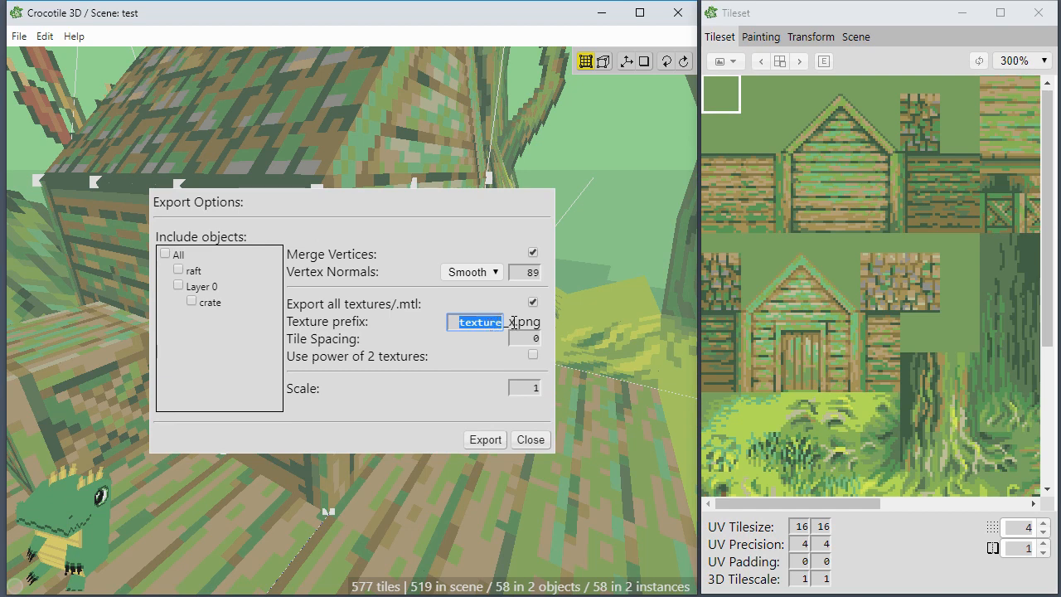
left_click(512, 322)
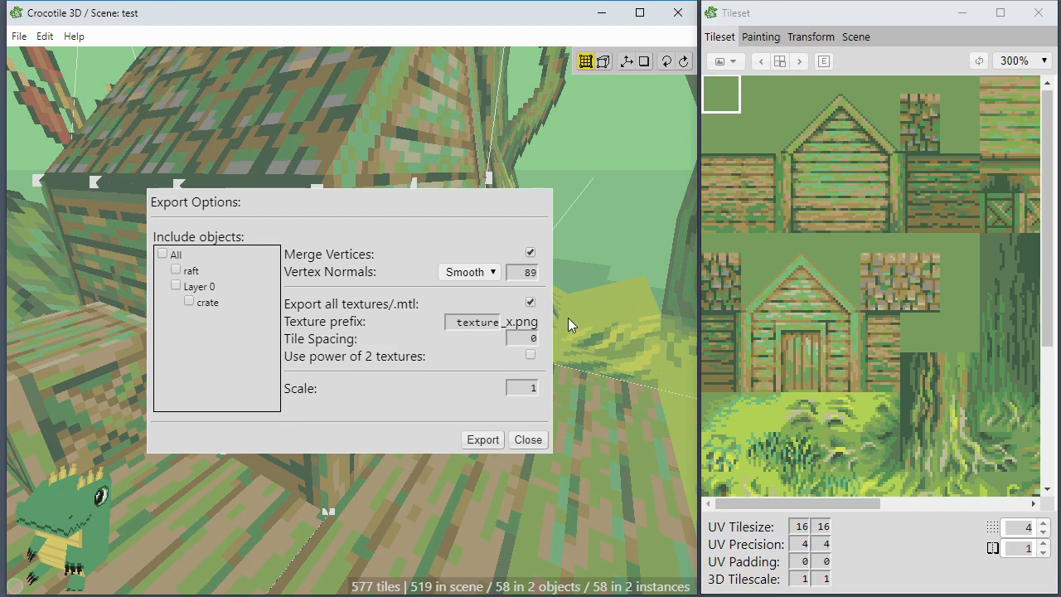
Step: Review the Tile Spacing and power of 2 textures options, keeping the spacing at 0 and power of 2 off
double_click(531, 339)
left_click(520, 339)
left_click(439, 356)
left_click(530, 356)
left_click(531, 355)
Step: Review the export Scale setting, keep it at 1, and include all objects in the scene export
left_click_drag(397, 387, 392, 389)
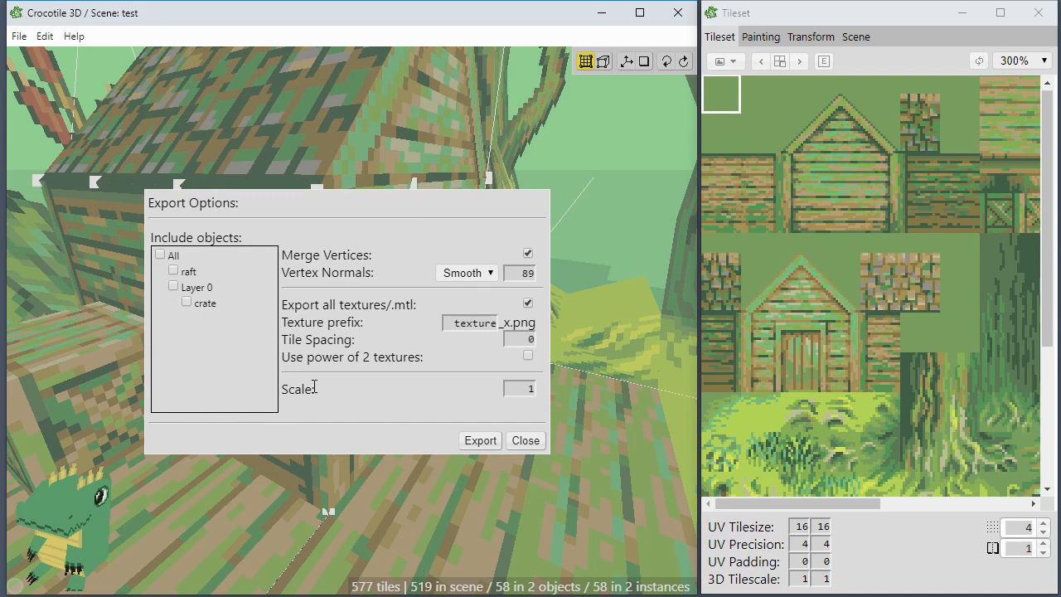
left_click_drag(363, 386, 373, 384)
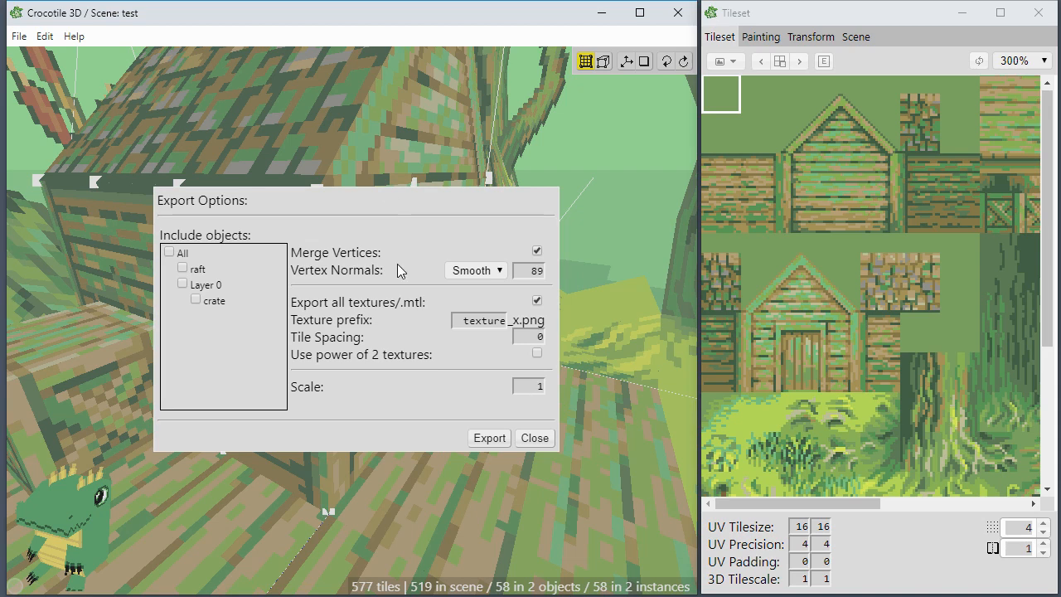
left_click(535, 388)
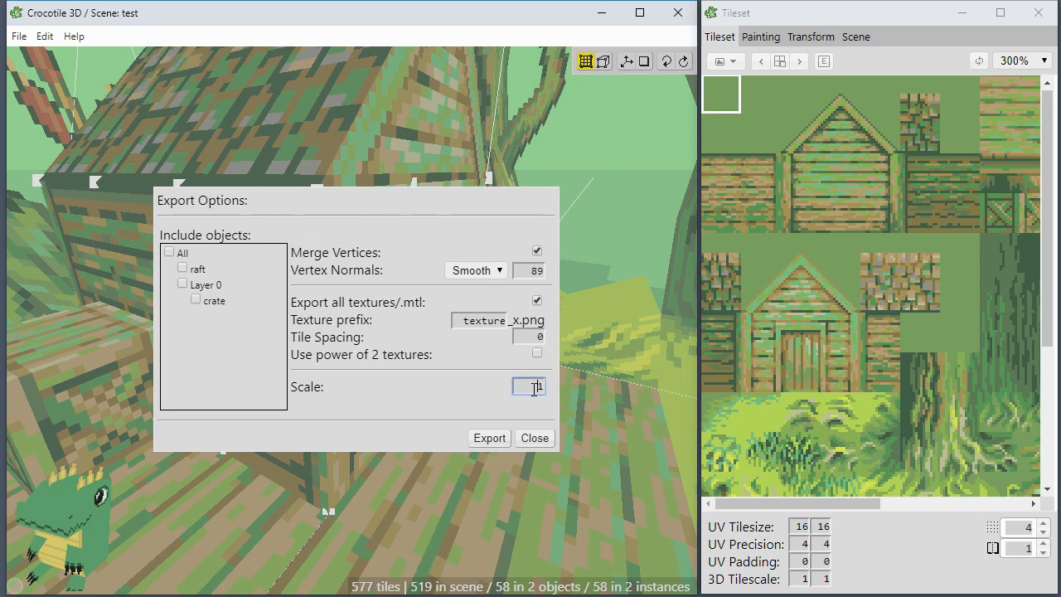
left_click(489, 386)
left_click(534, 387)
left_click(485, 369)
left_click(519, 384)
key("Return")
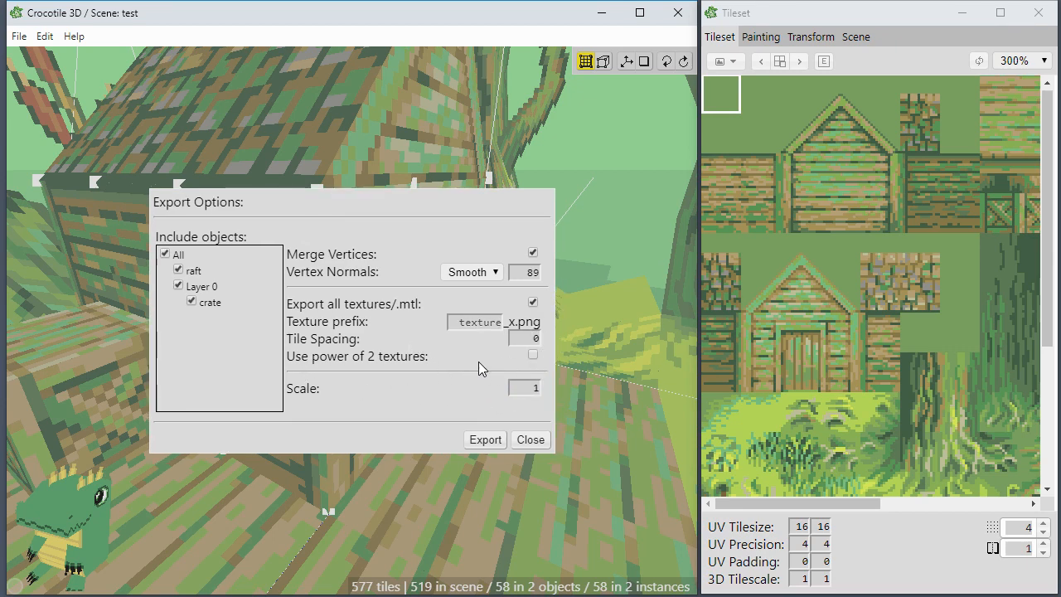
Step: Enable power of 2 textures and keep Vertex Normals on Smooth for the scene export
left_click(533, 355)
left_click(497, 281)
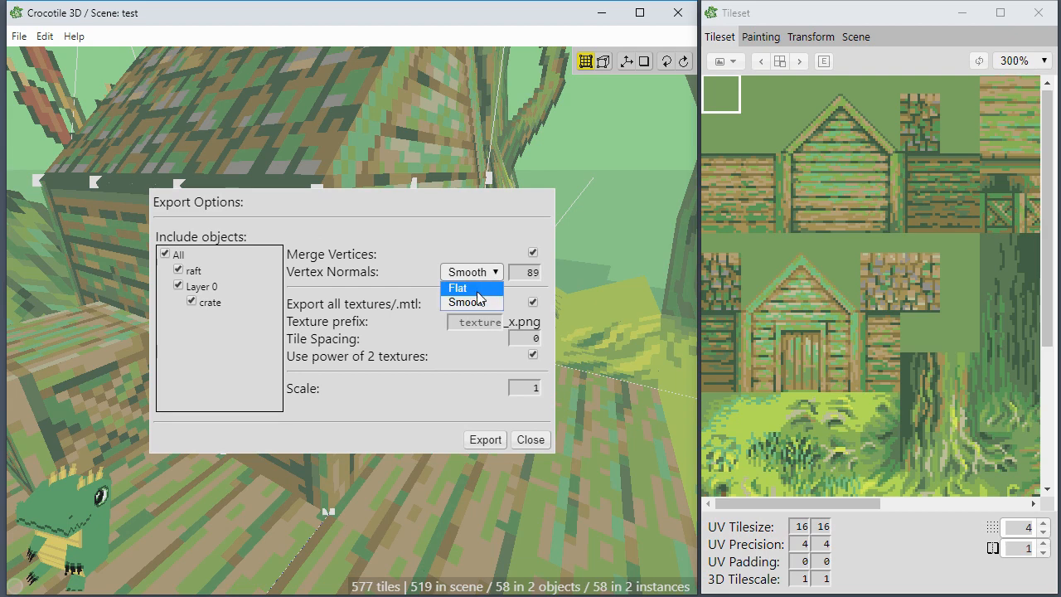
left_click(471, 301)
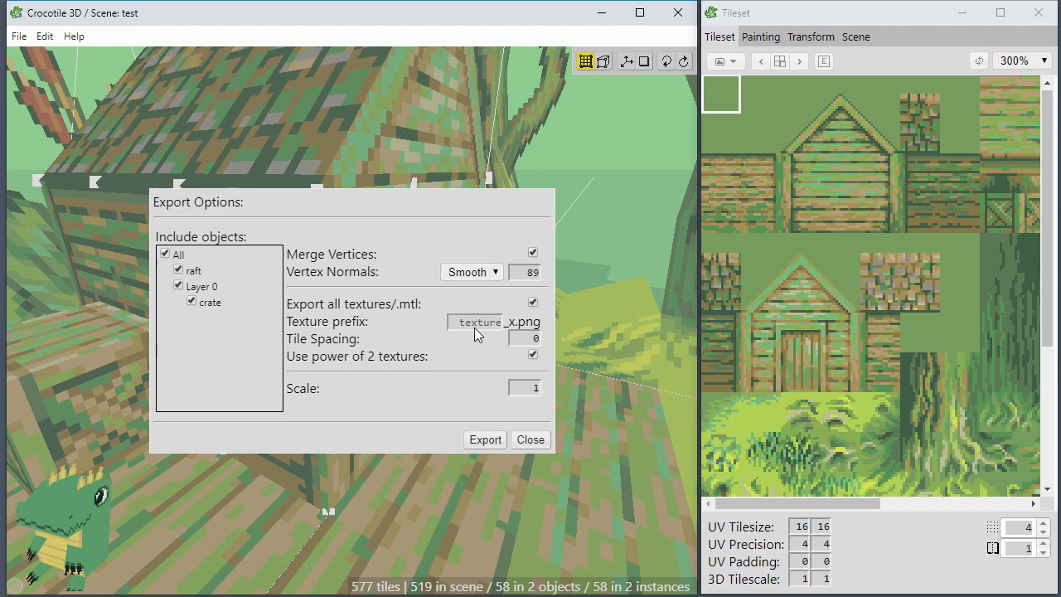
Step: Export the scene as an OBJ file to the test1 folder, replacing the existing test1.obj
left_click(486, 440)
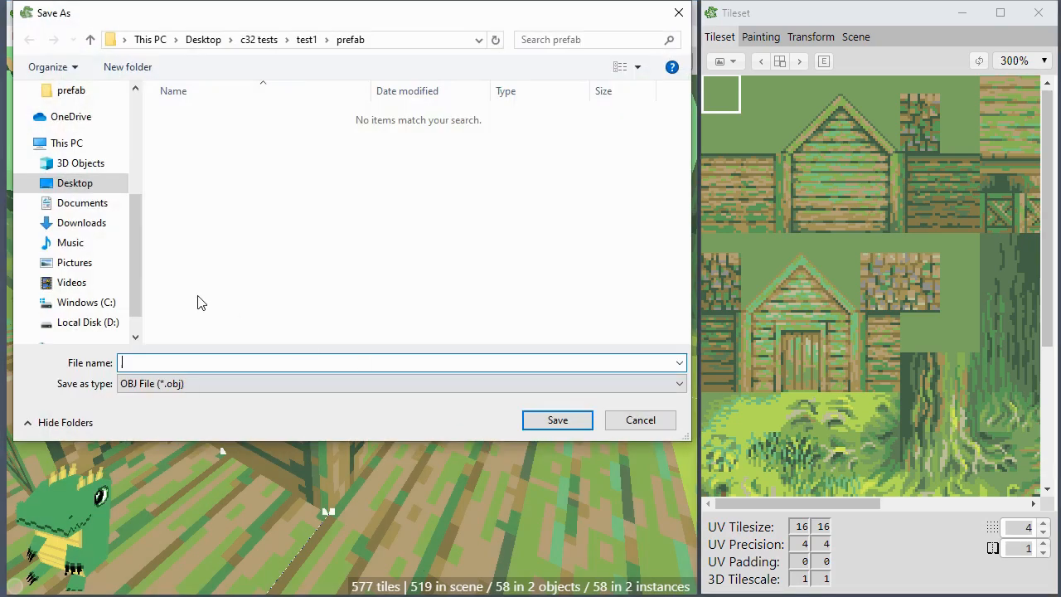
left_click(306, 39)
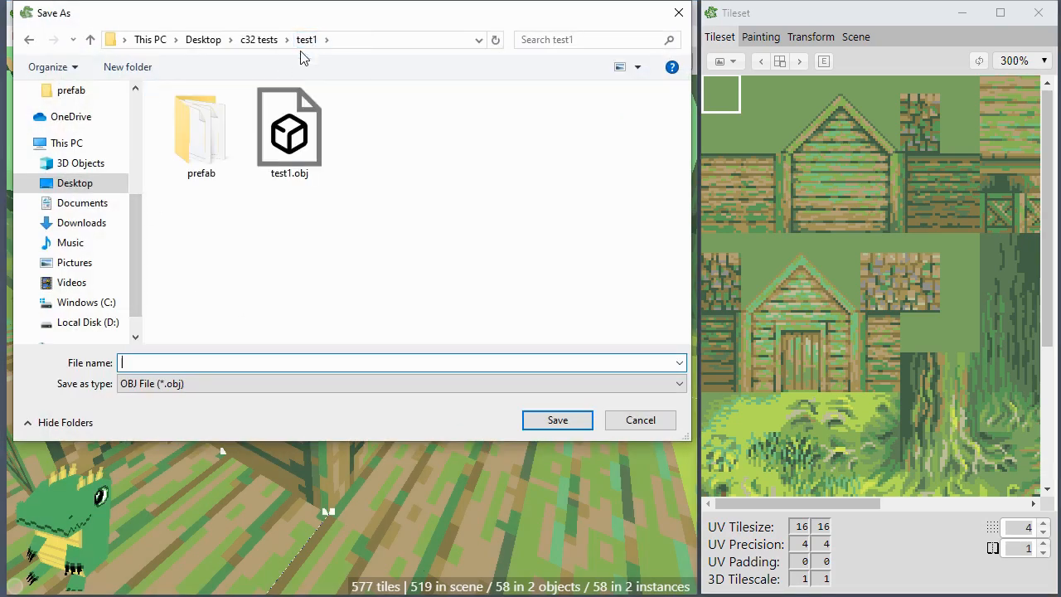
left_click(295, 148)
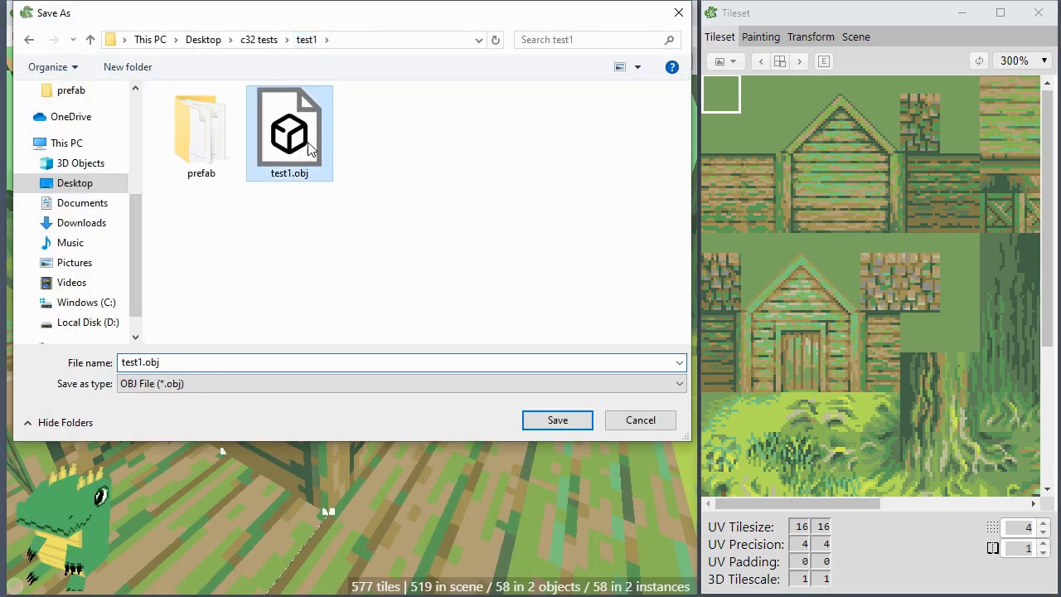
left_click(193, 361)
left_click(192, 361)
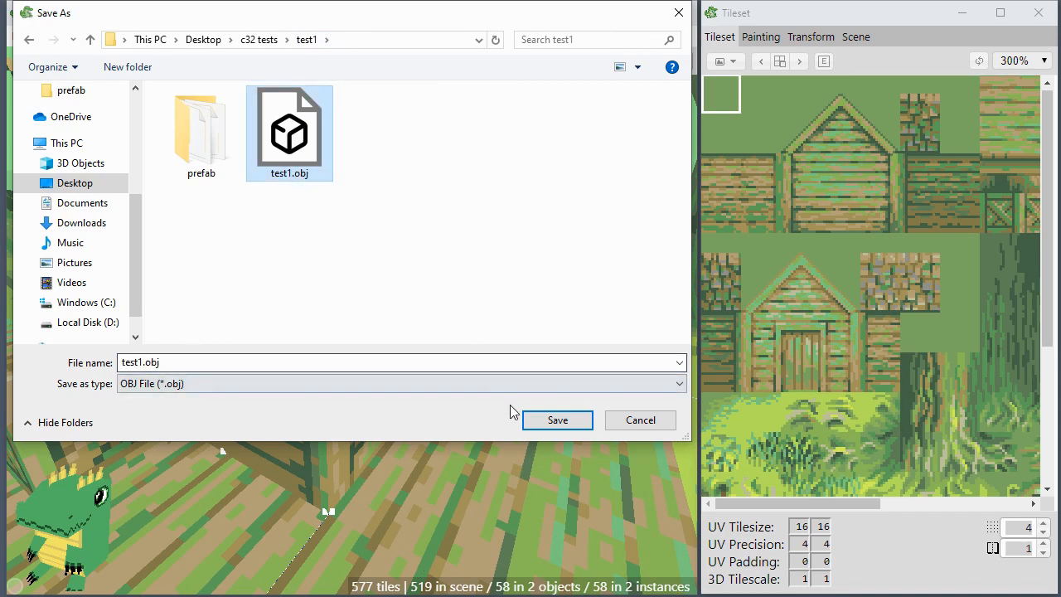
left_click(543, 424)
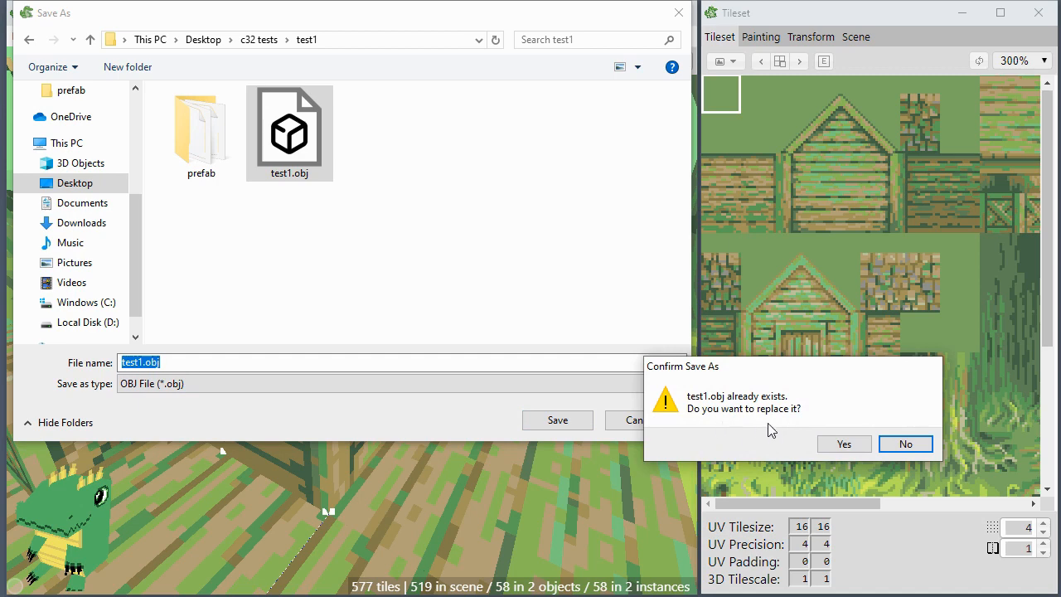
left_click(839, 441)
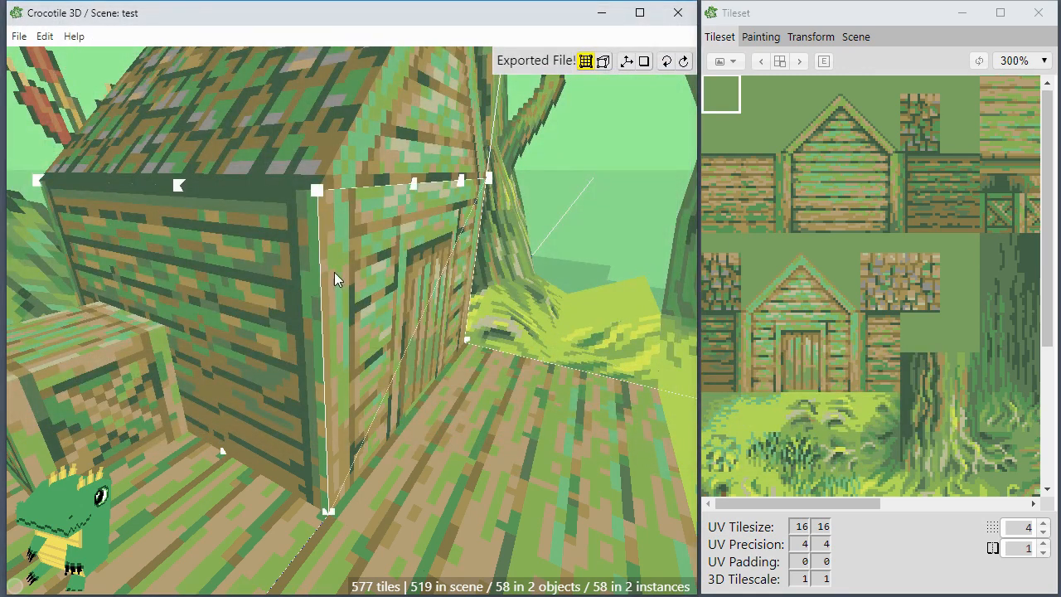
Step: Open the export options for objects, review them, and close without exporting
key("Tab")
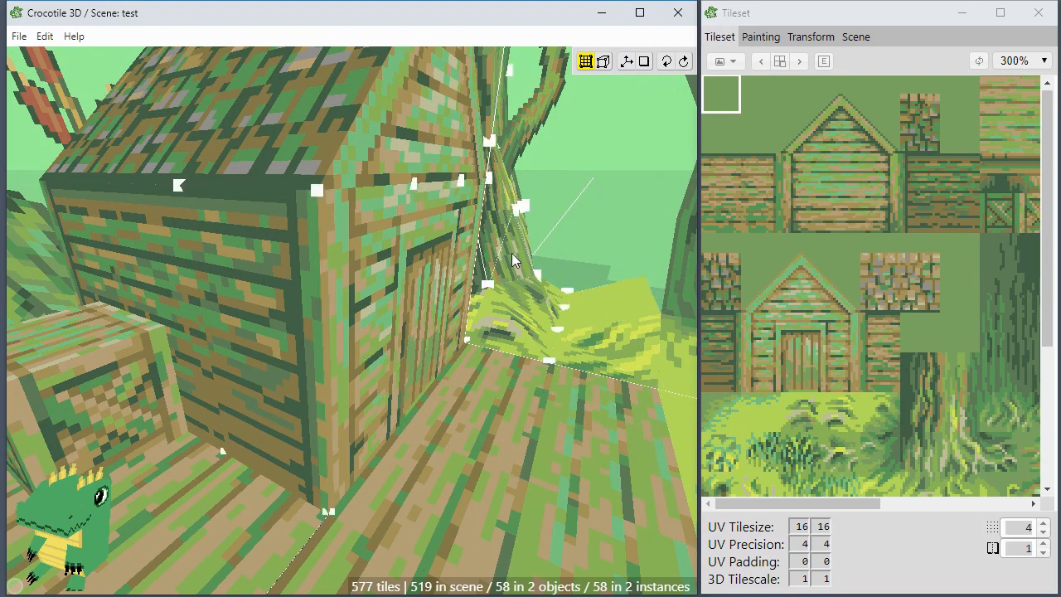
left_click(19, 36)
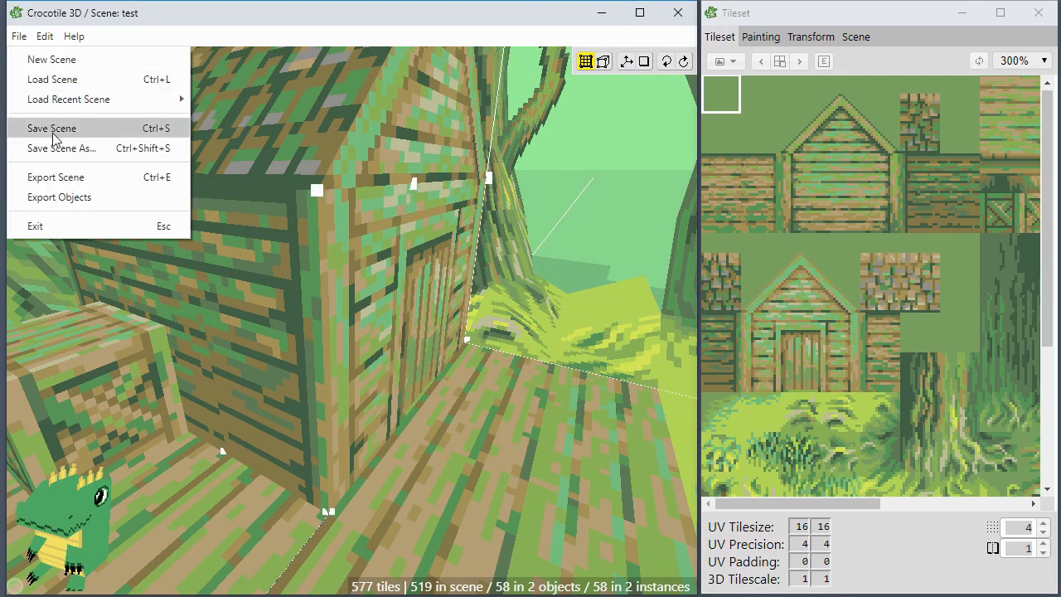
left_click(58, 197)
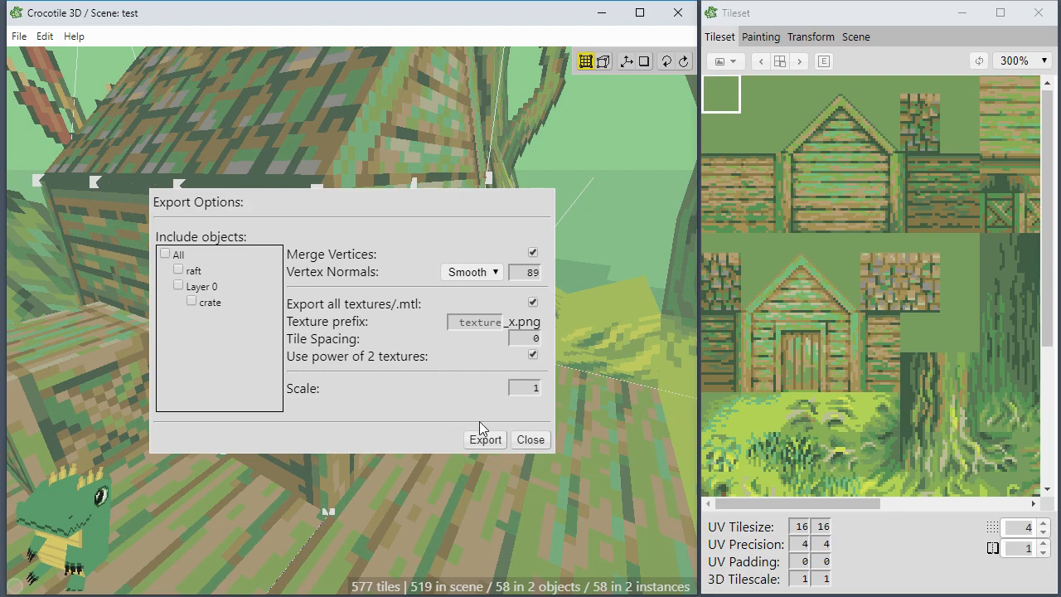
left_click(530, 439)
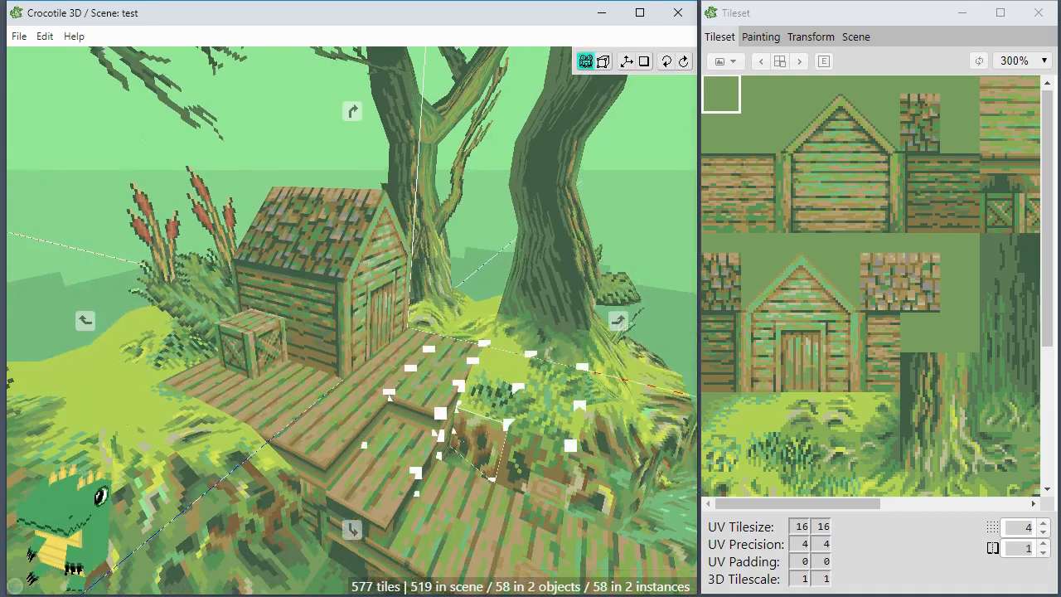
scroll(340, 408, "down", 4)
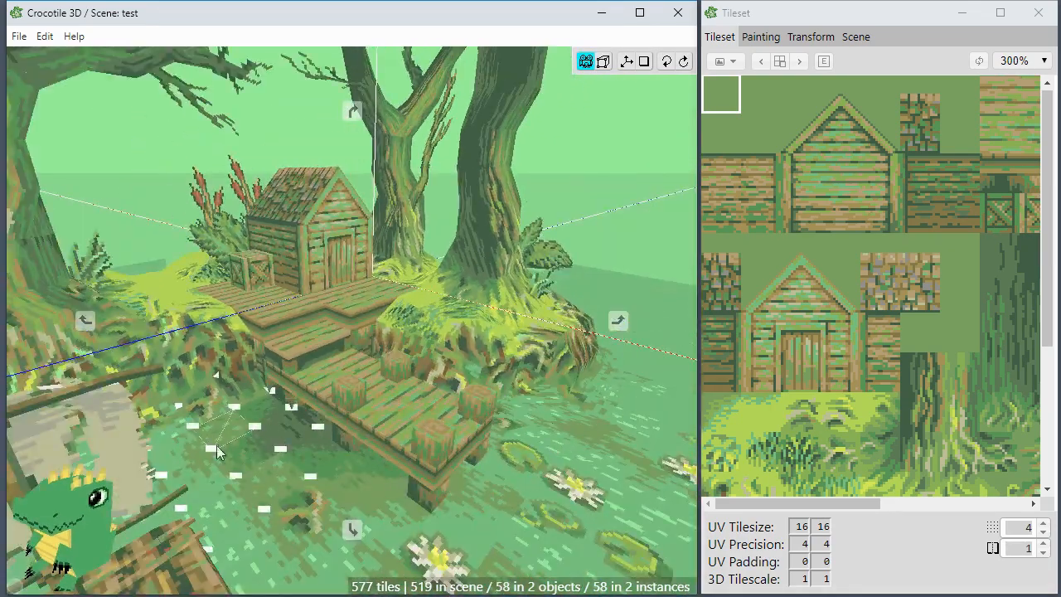
key("space")
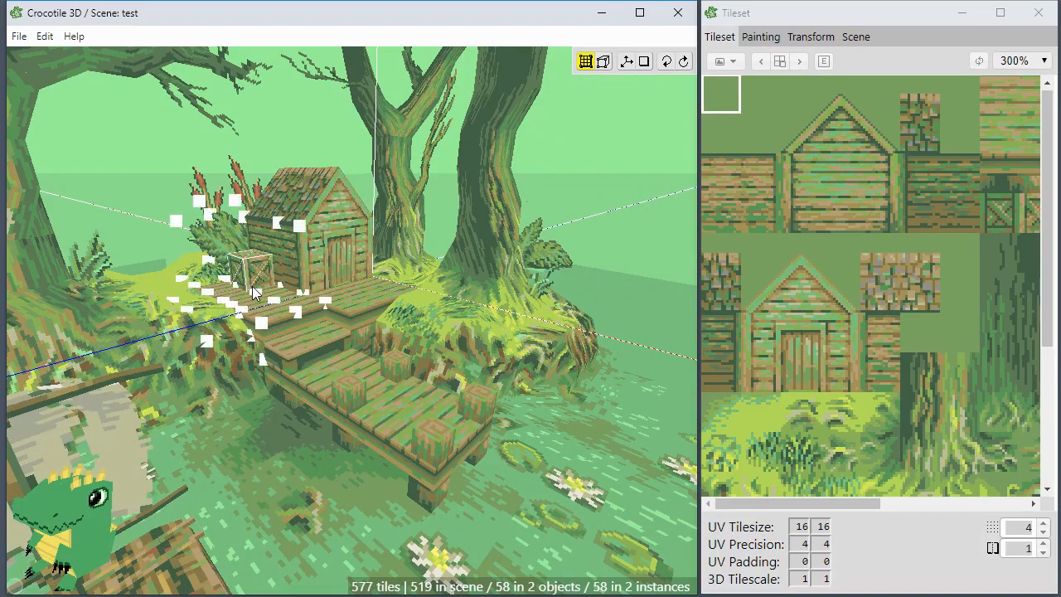
key("space")
key("space")
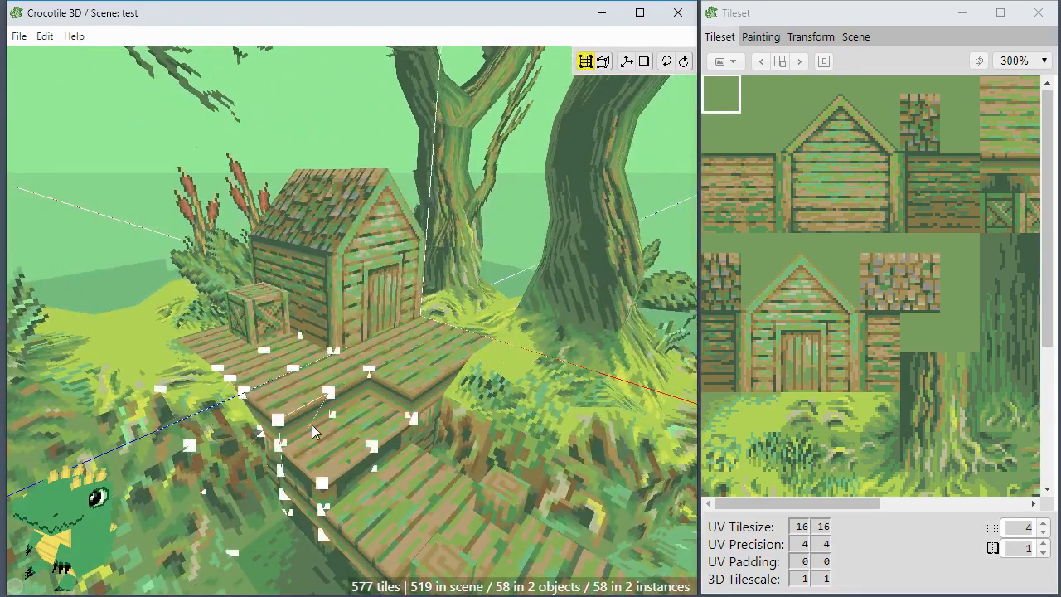
Step: Open the OBJ export options for the raft object from the scene's object list
left_click(18, 36)
left_click(857, 38)
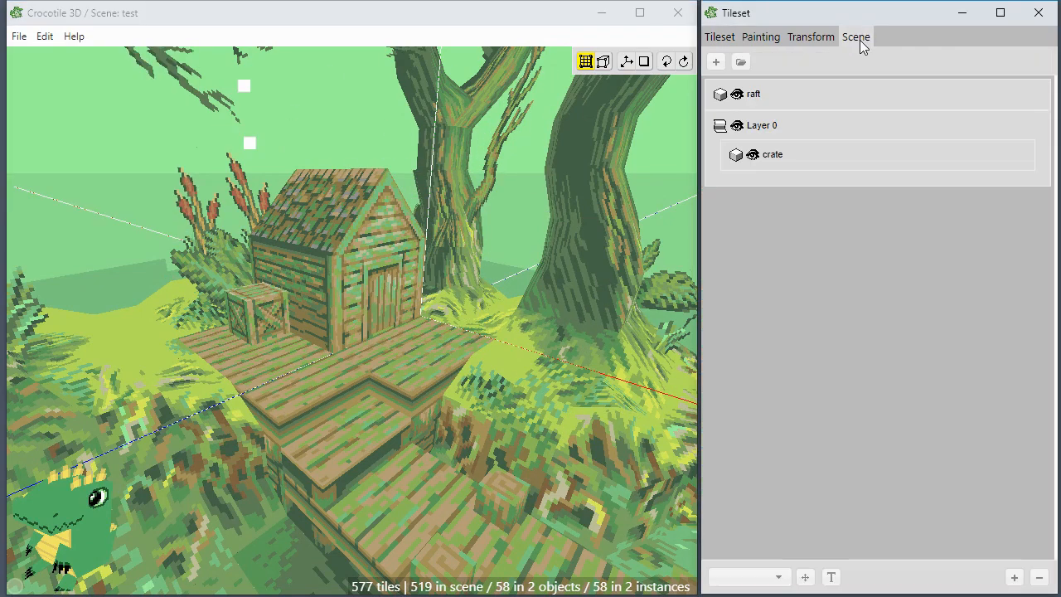
right_click(764, 93)
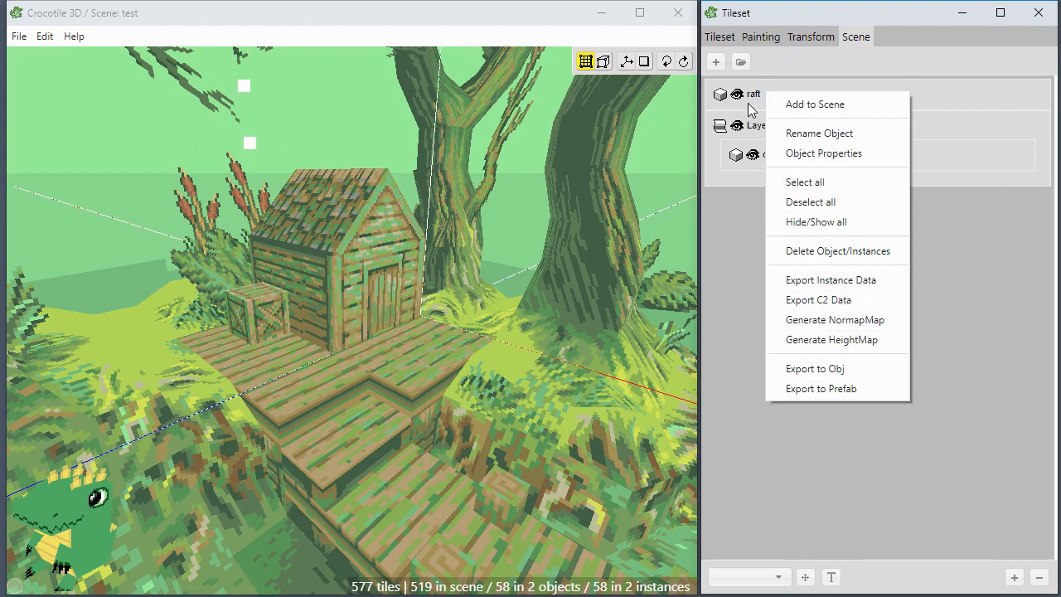
left_click(823, 373)
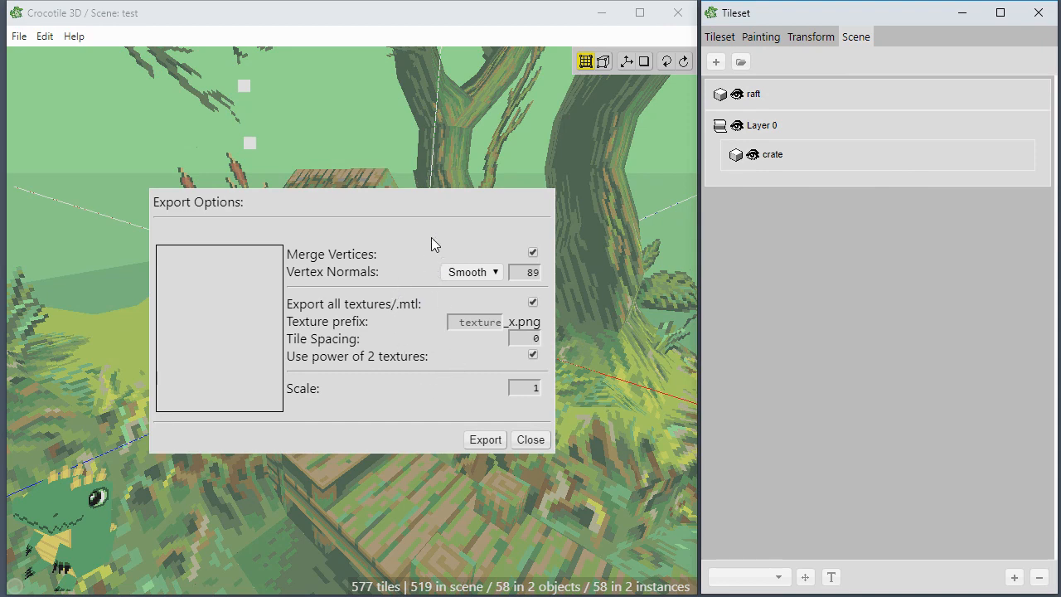
Step: Close the raft's export options and start an OBJ export of all objects with the existing settings
left_click(515, 441)
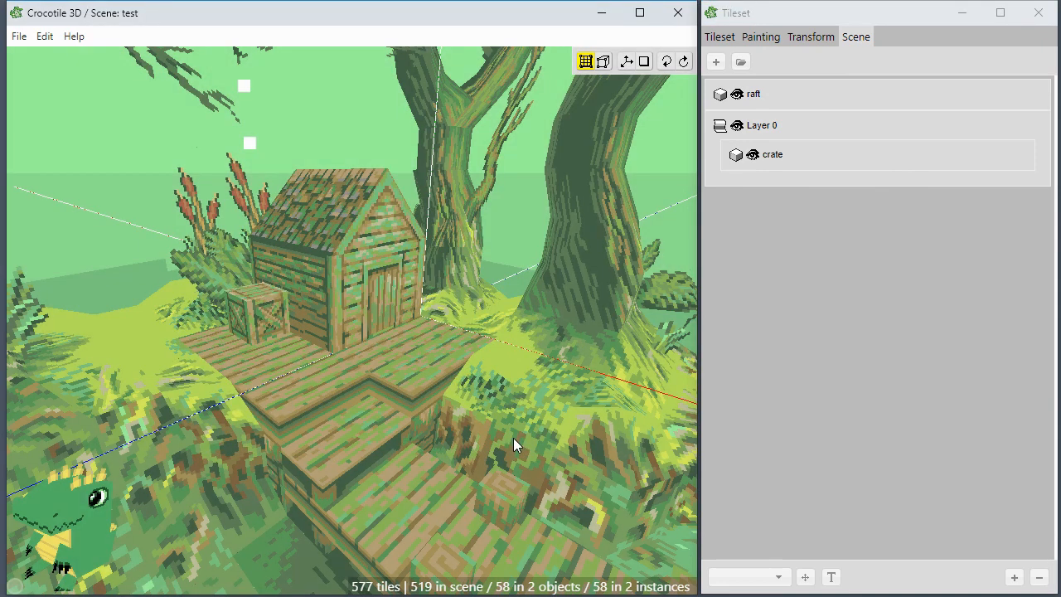
left_click(21, 38)
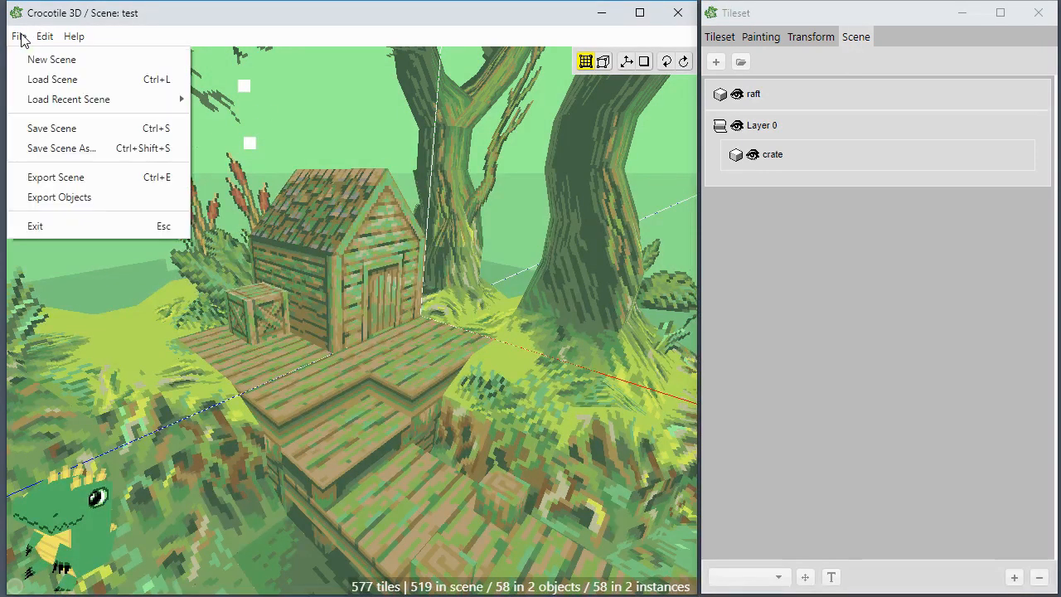
left_click(47, 198)
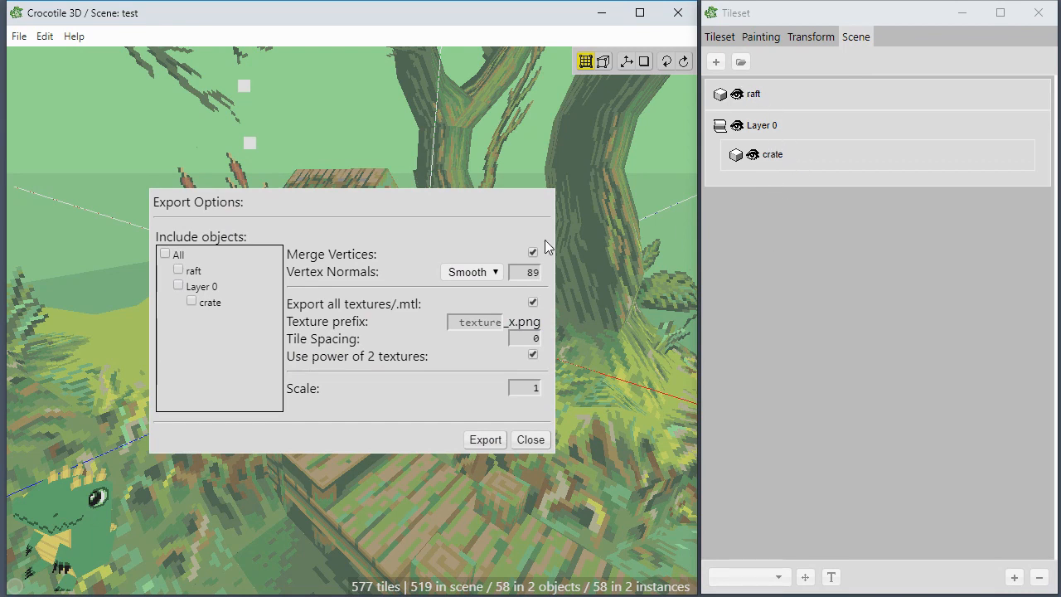
left_click(166, 253)
left_click(486, 440)
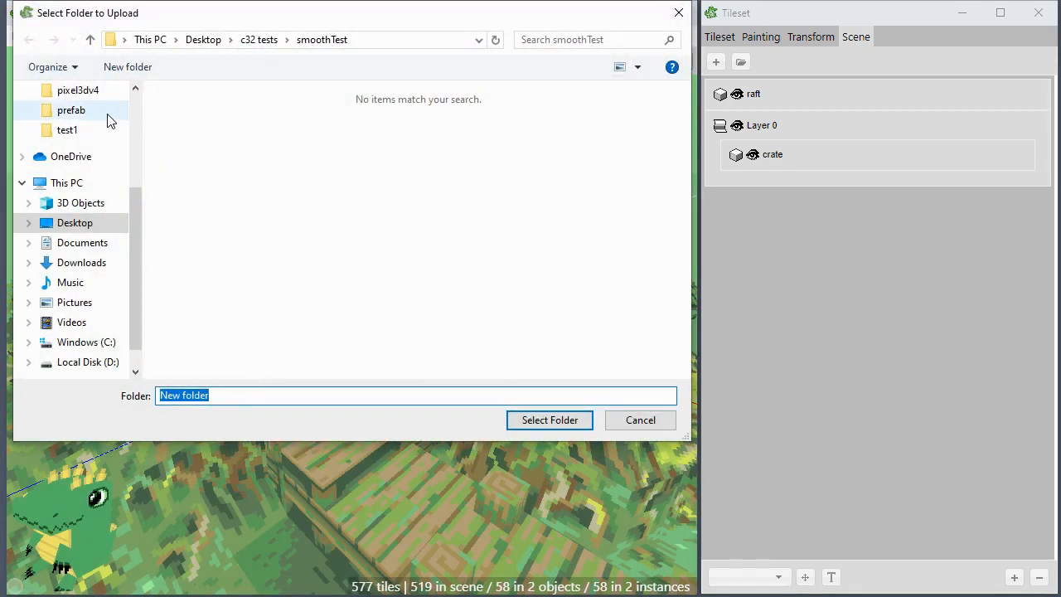
Step: Create a folder named objects inside c32 tests\test1 and export the objects into it
left_click(263, 42)
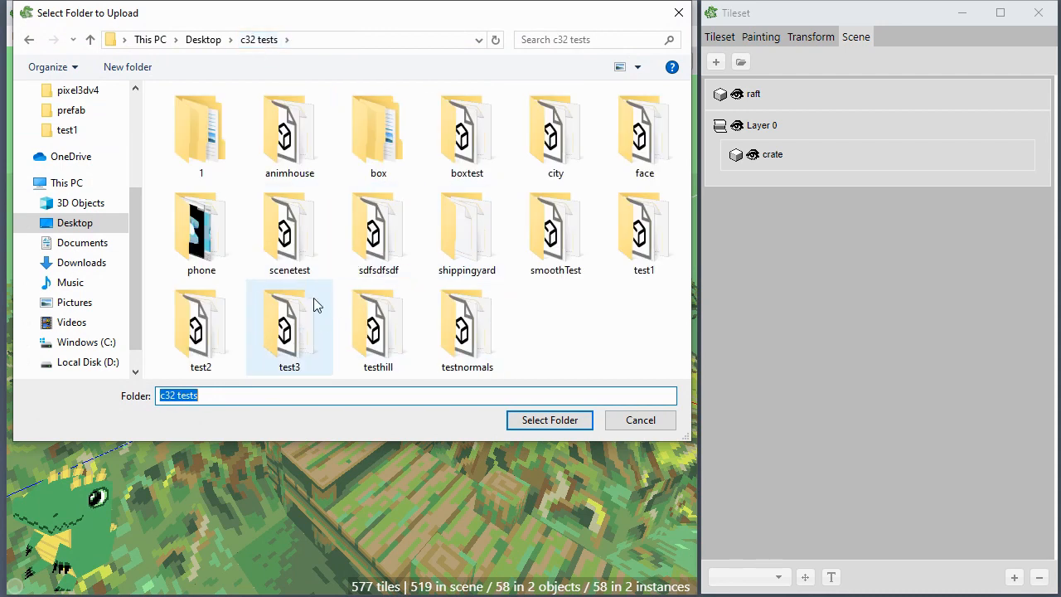
double_click(647, 231)
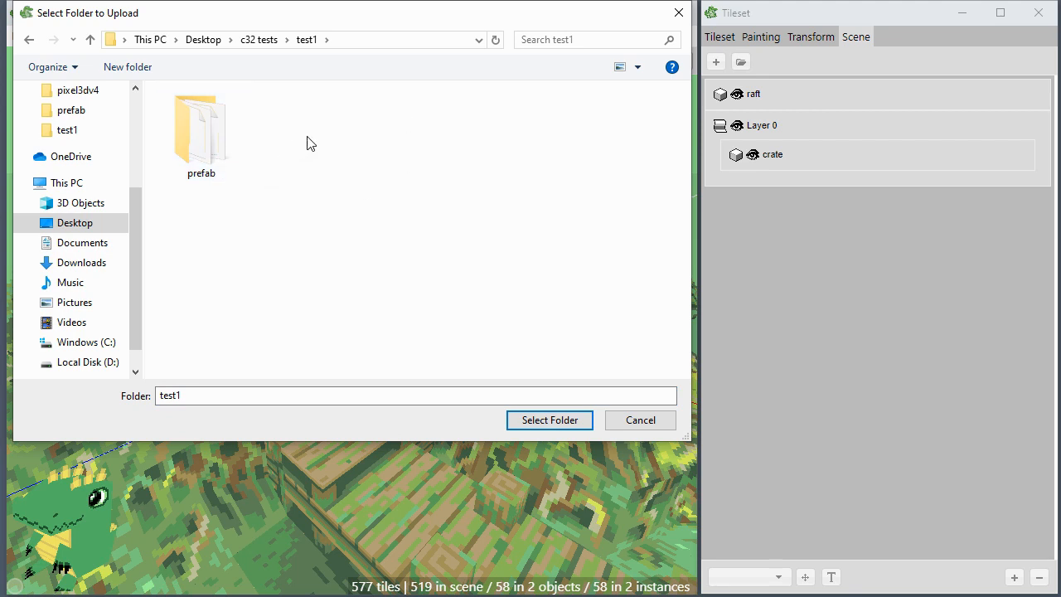
left_click(133, 66)
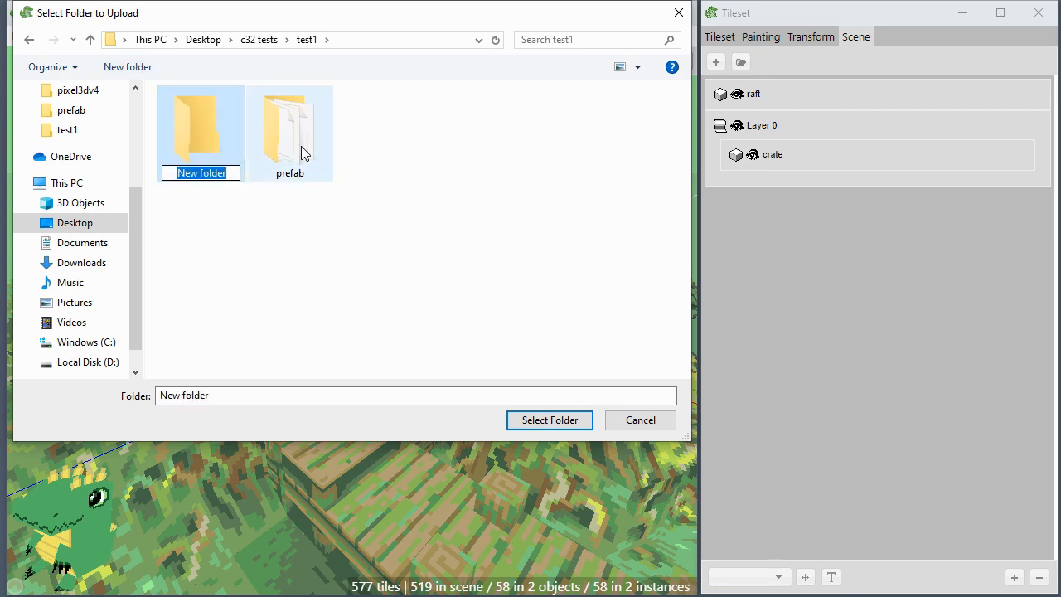
type("objec")
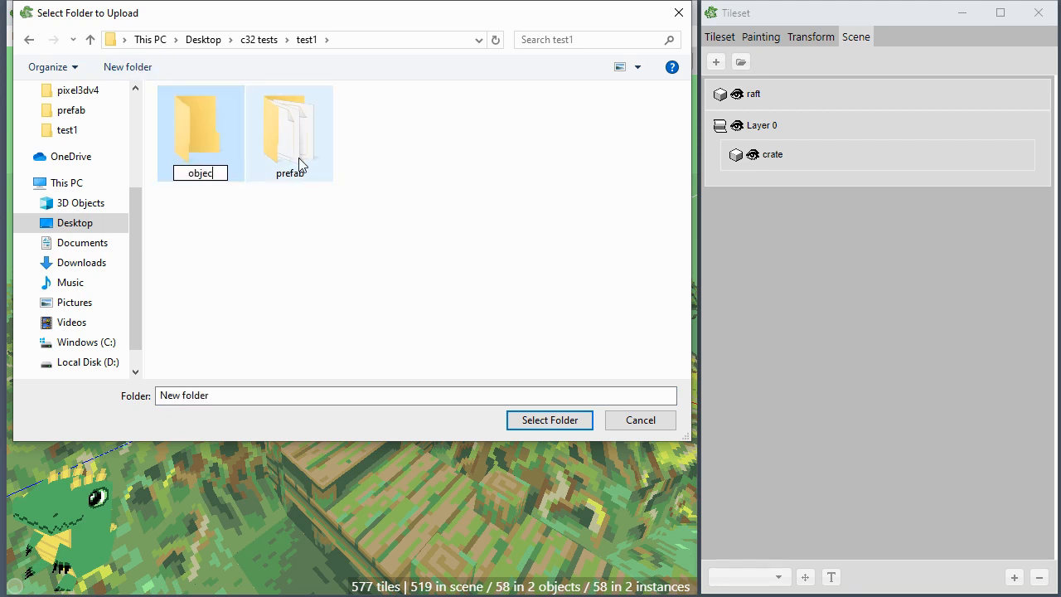
type("ts")
left_click(201, 165)
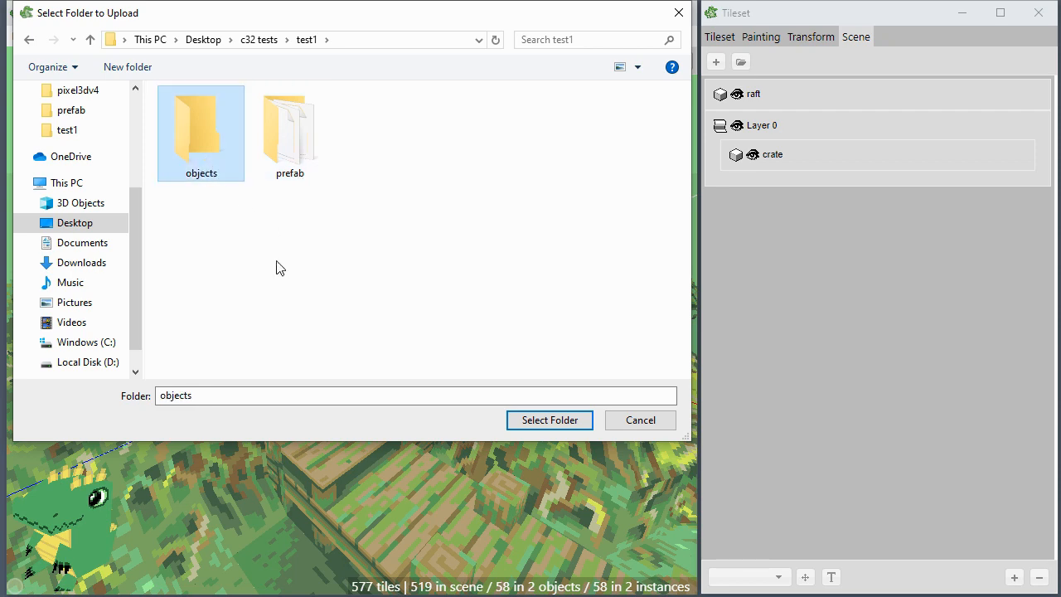
left_click(525, 421)
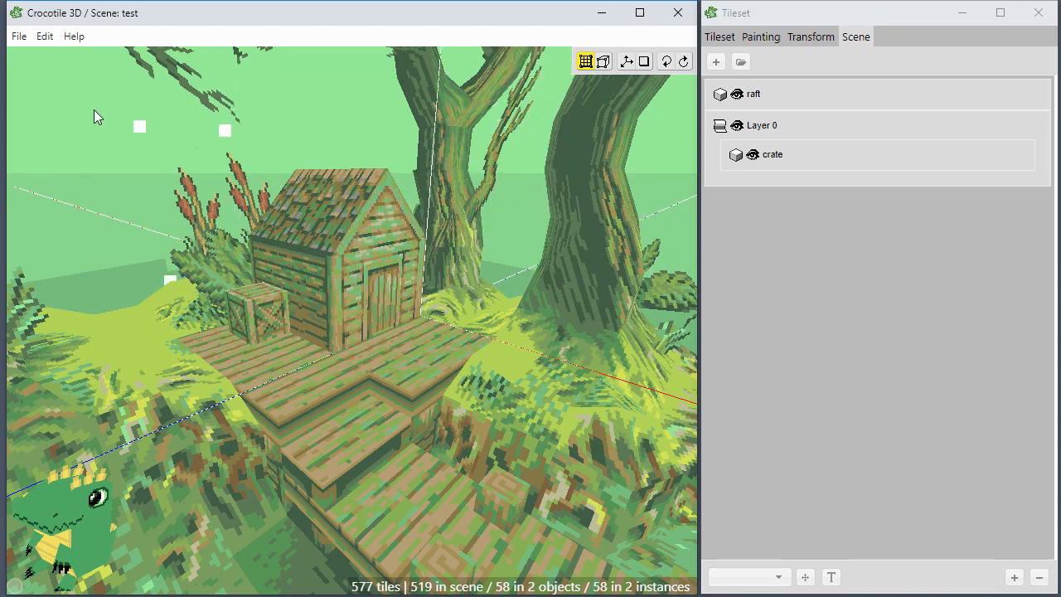
left_click(18, 37)
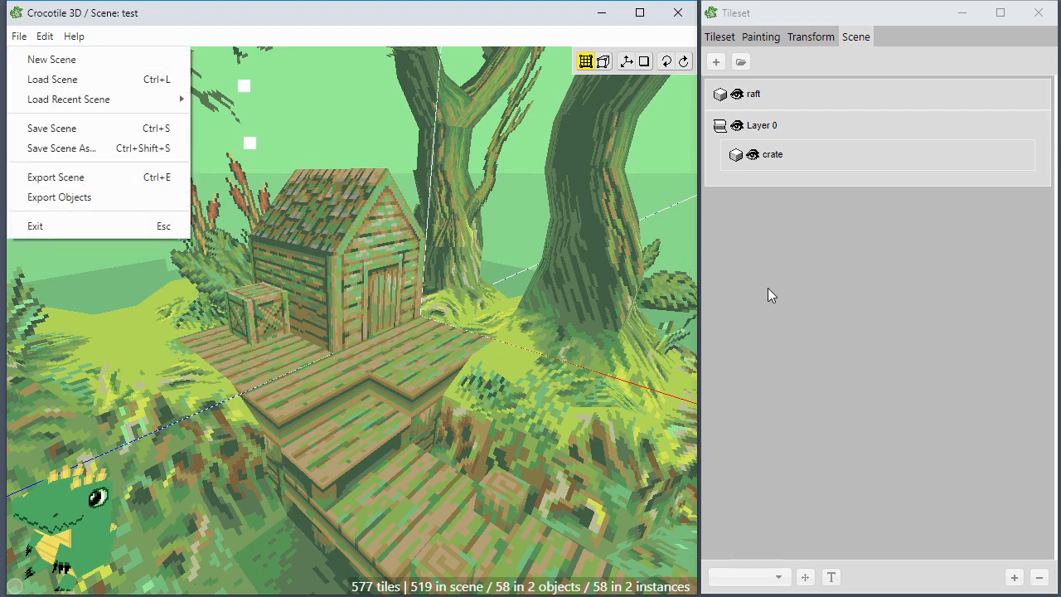
left_click(392, 16)
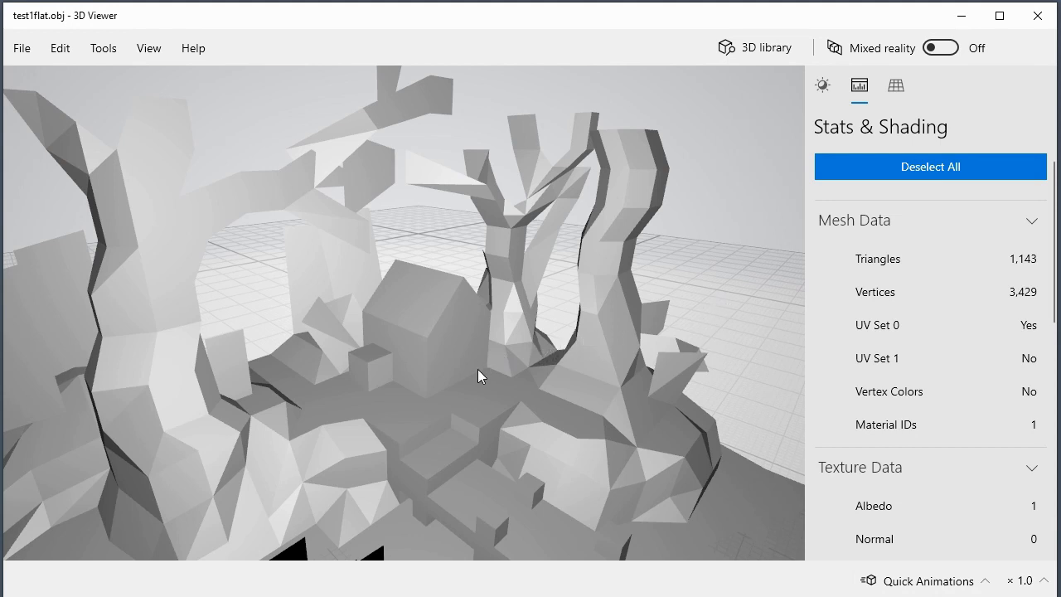
Step: Switch to 3D Viewer and examine the flat shading of the house, trees and terrain in test1flat.obj
left_click_drag(554, 384, 438, 377)
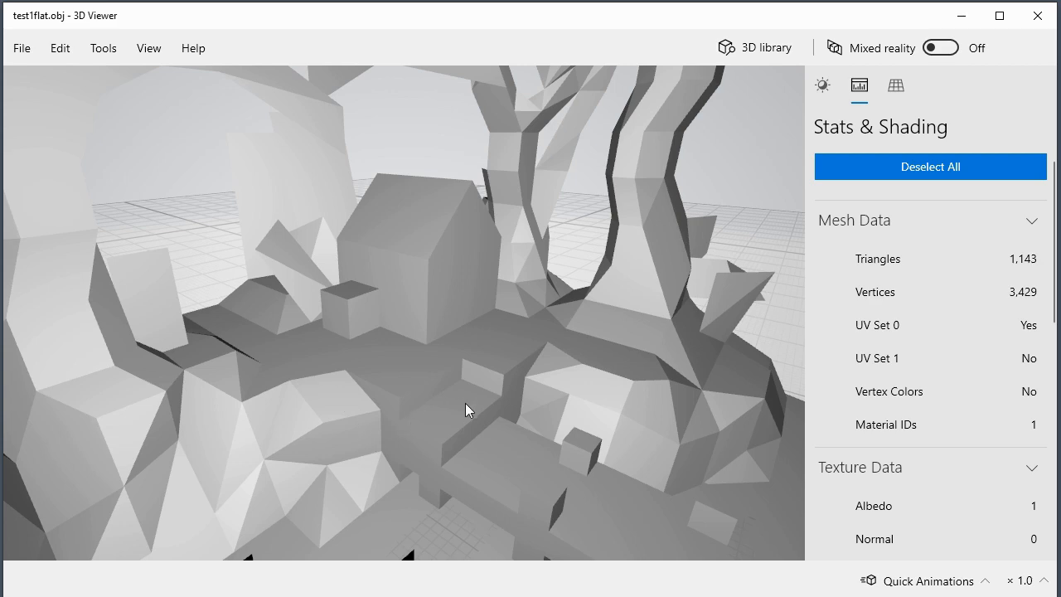
left_click_drag(464, 403, 440, 407)
mouse_move(460, 414)
left_mouse_down()
mouse_move(465, 406)
mouse_move(451, 408)
left_mouse_up()
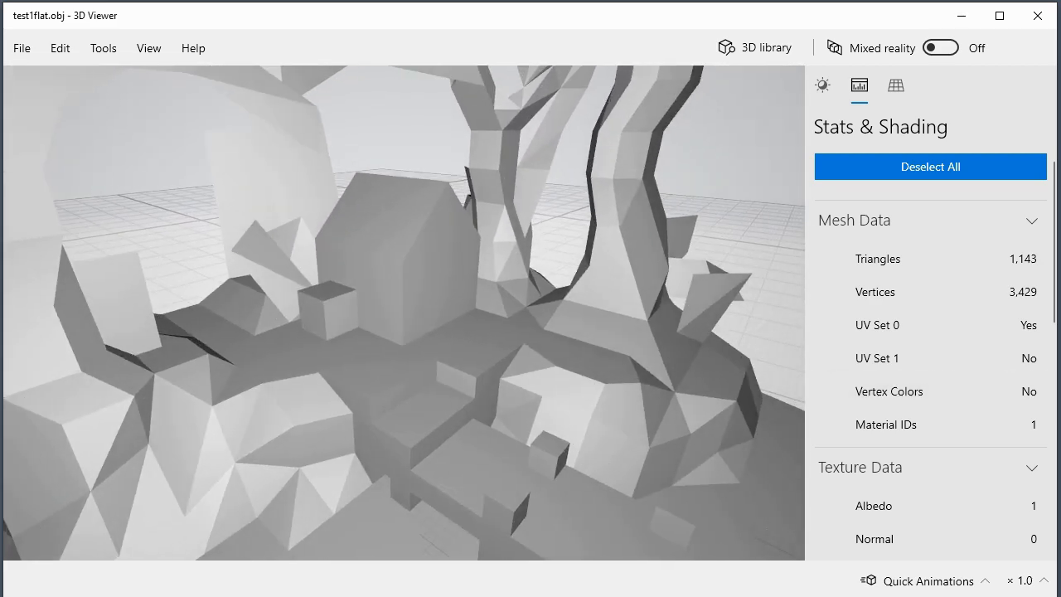
Step: Bring up test1smooth.obj and examine the smooth shading on the house, crate, dock and terrain up close
left_click_drag(1060, 340, 639, 345)
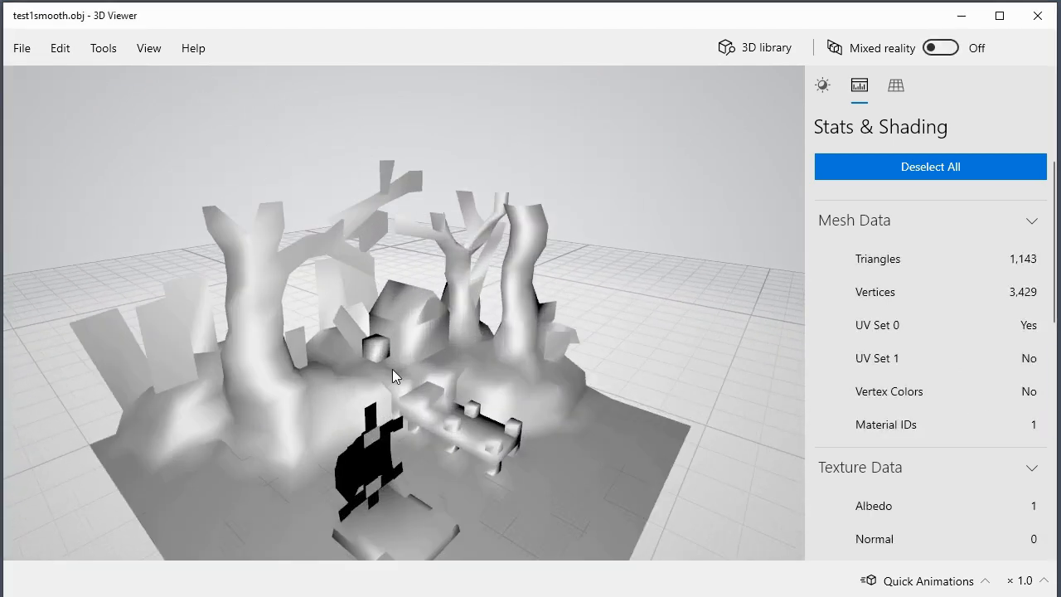
scroll(390, 371, "up", 4)
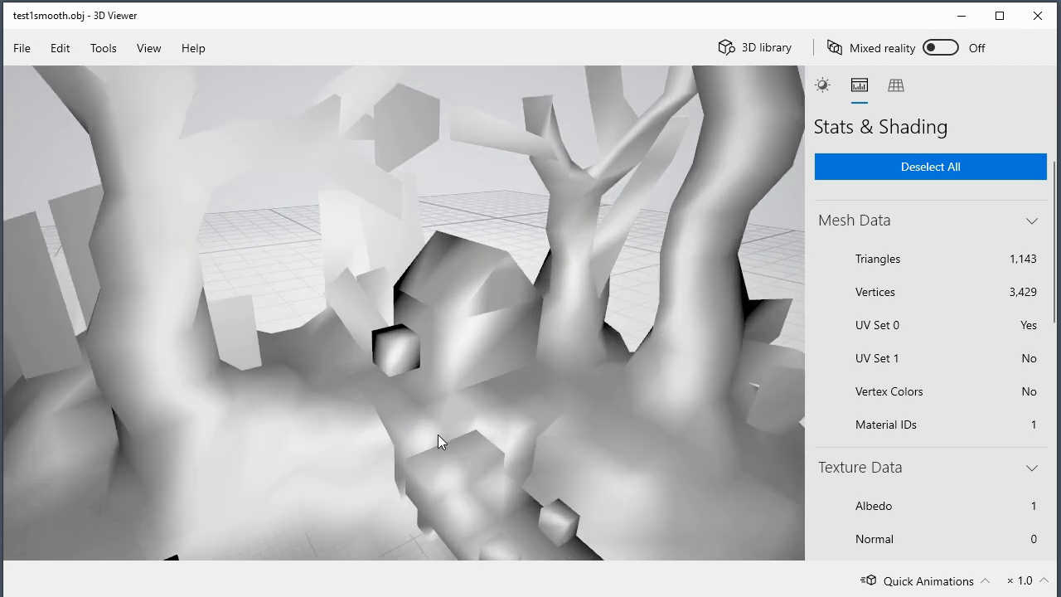
left_click_drag(438, 440, 461, 448)
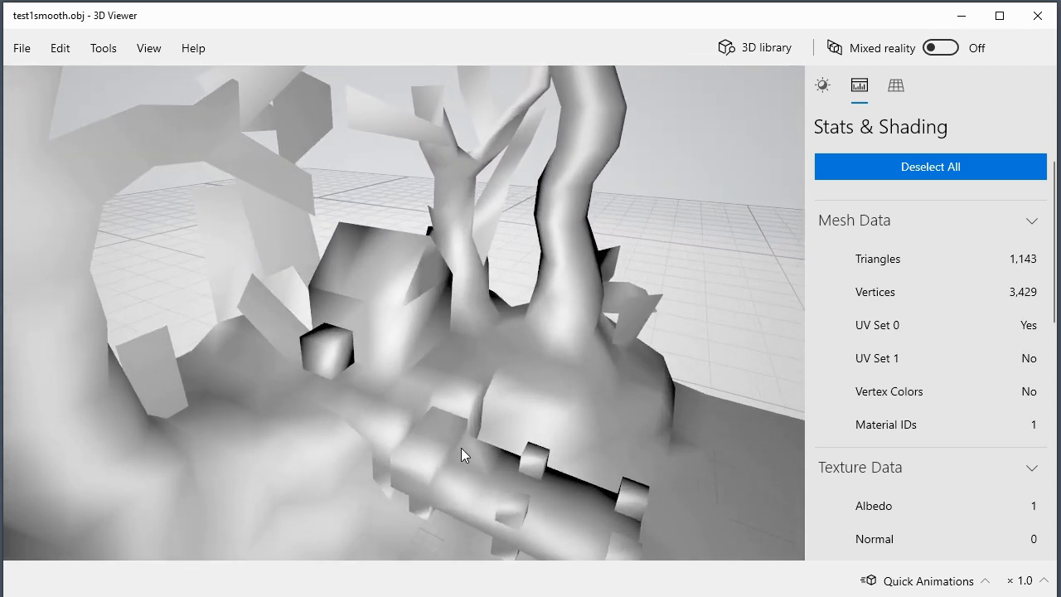
scroll(501, 468, "up", 3)
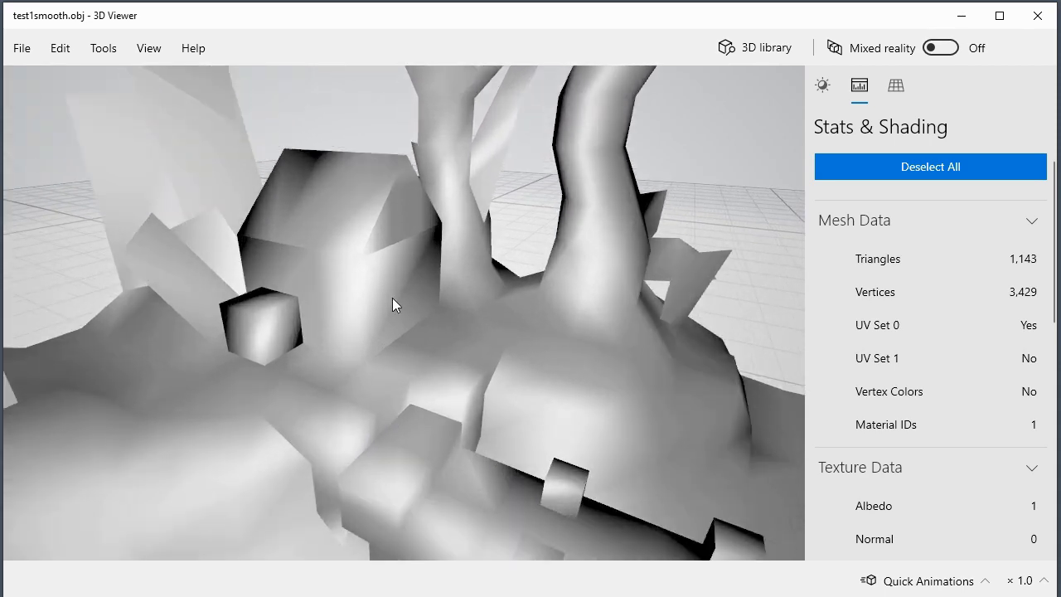
mouse_move(374, 327)
left_mouse_down()
mouse_move(395, 407)
mouse_move(407, 379)
mouse_move(415, 391)
mouse_move(374, 395)
mouse_move(434, 397)
mouse_move(445, 429)
mouse_move(419, 409)
mouse_move(412, 287)
mouse_move(382, 339)
left_mouse_up()
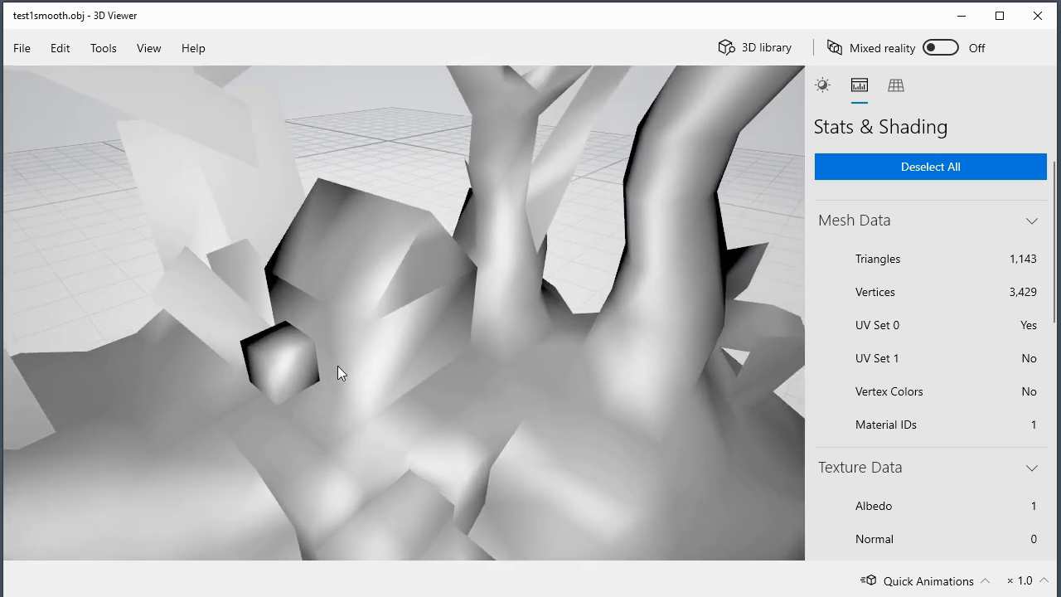
left_click_drag(338, 372, 367, 315)
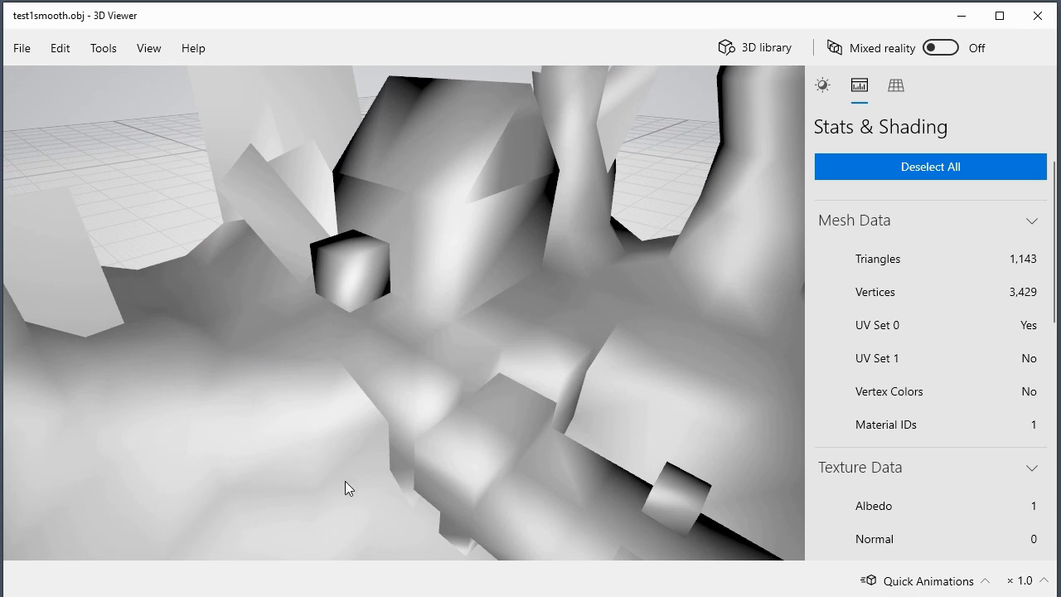
mouse_move(448, 407)
left_mouse_down()
mouse_move(522, 410)
mouse_move(457, 405)
mouse_move(458, 389)
left_mouse_up()
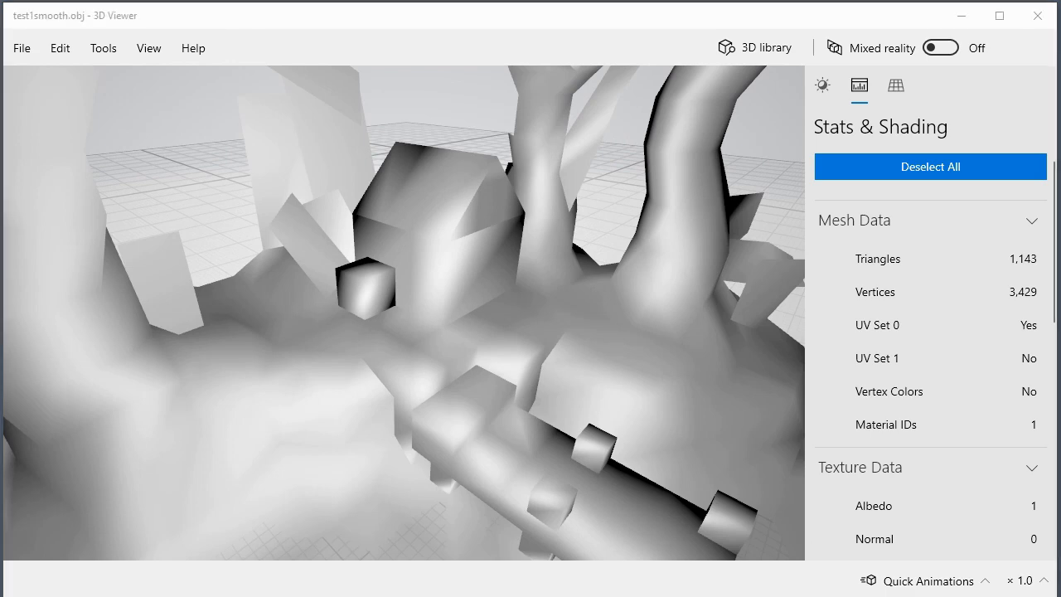
Step: Bring up test1.obj and examine the shading of the house, crate and dock edges against the surrounding terrain
left_click_drag(1060, 257, 617, 249)
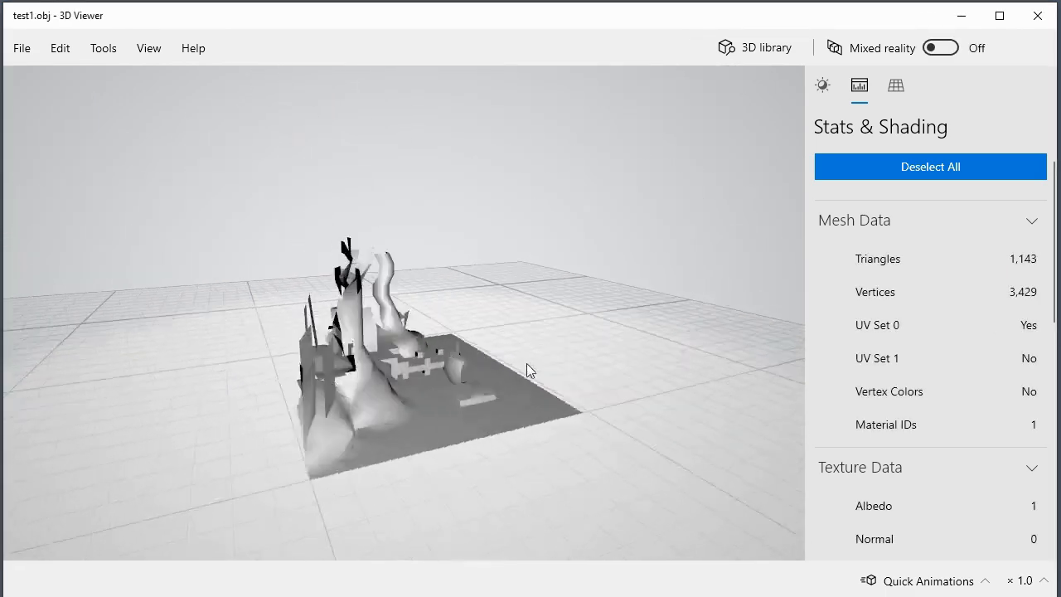
scroll(409, 379, "up", 5)
left_click_drag(410, 373, 440, 413)
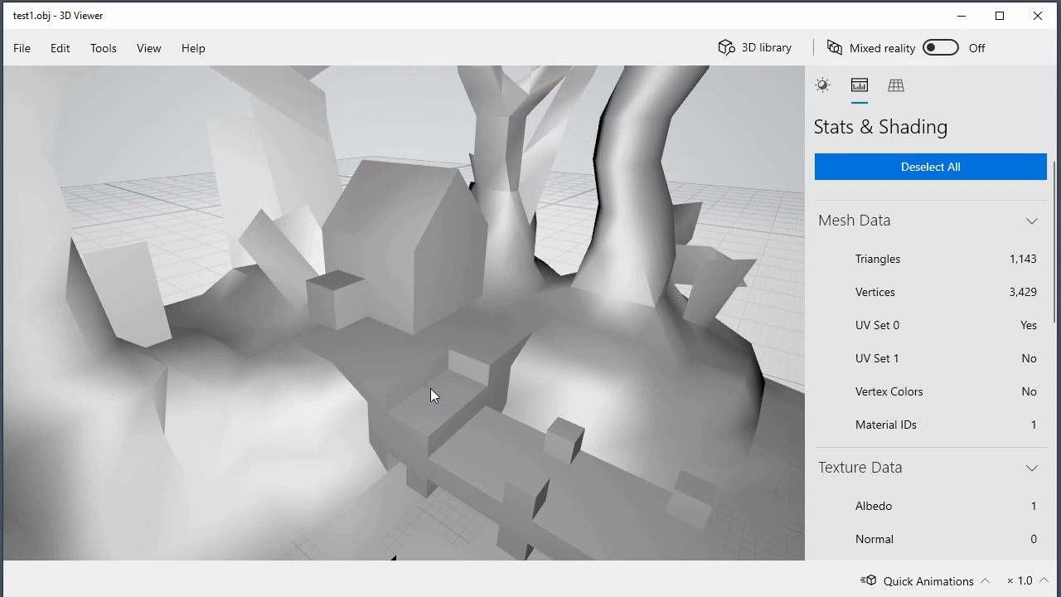
left_click_drag(419, 348, 409, 365)
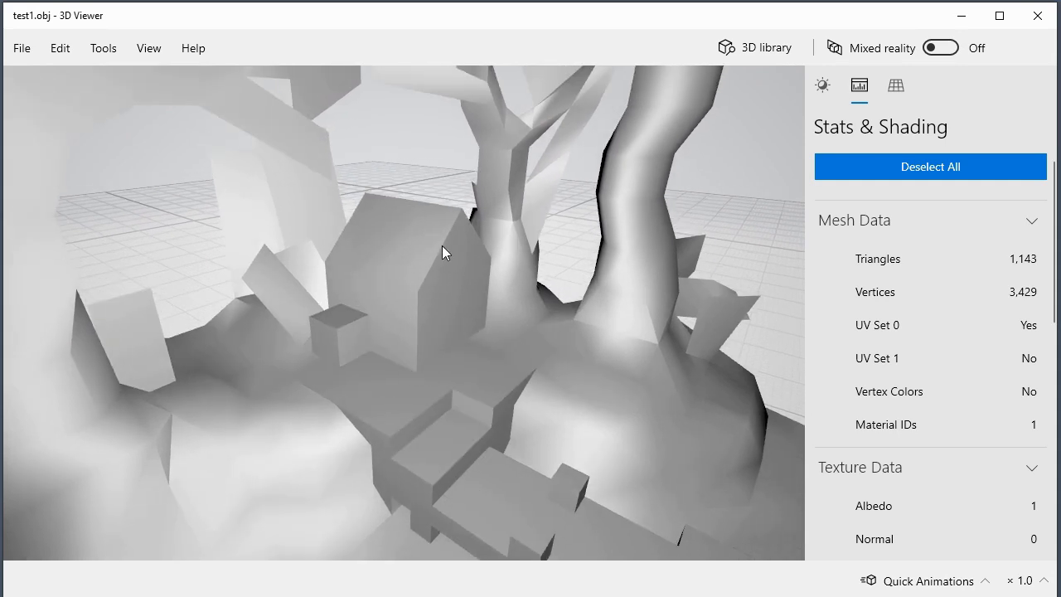
left_click_drag(390, 313, 383, 345)
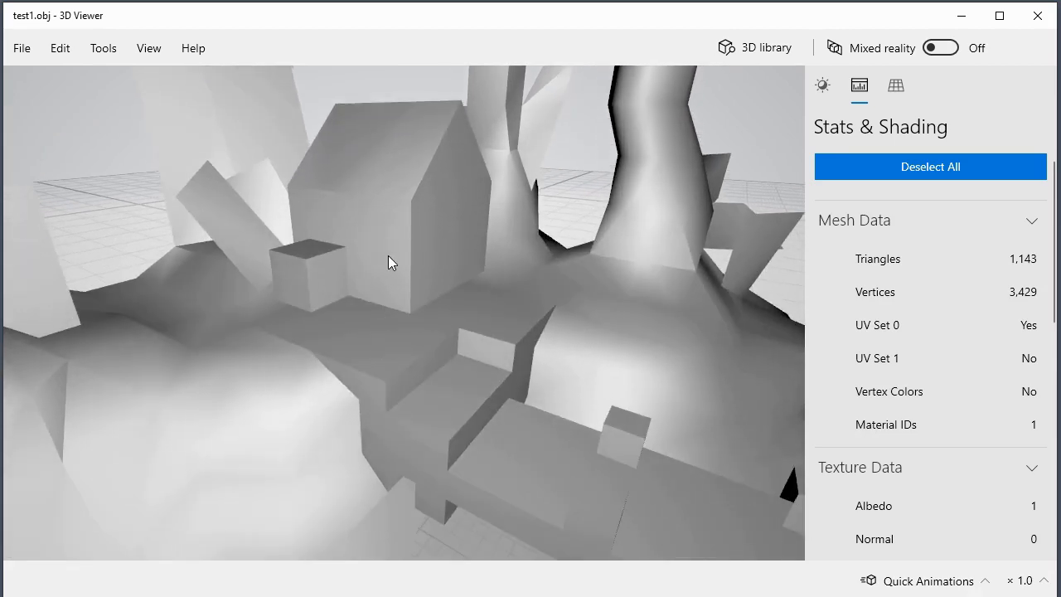
left_click_drag(387, 256, 375, 336)
left_click_drag(420, 368, 491, 406)
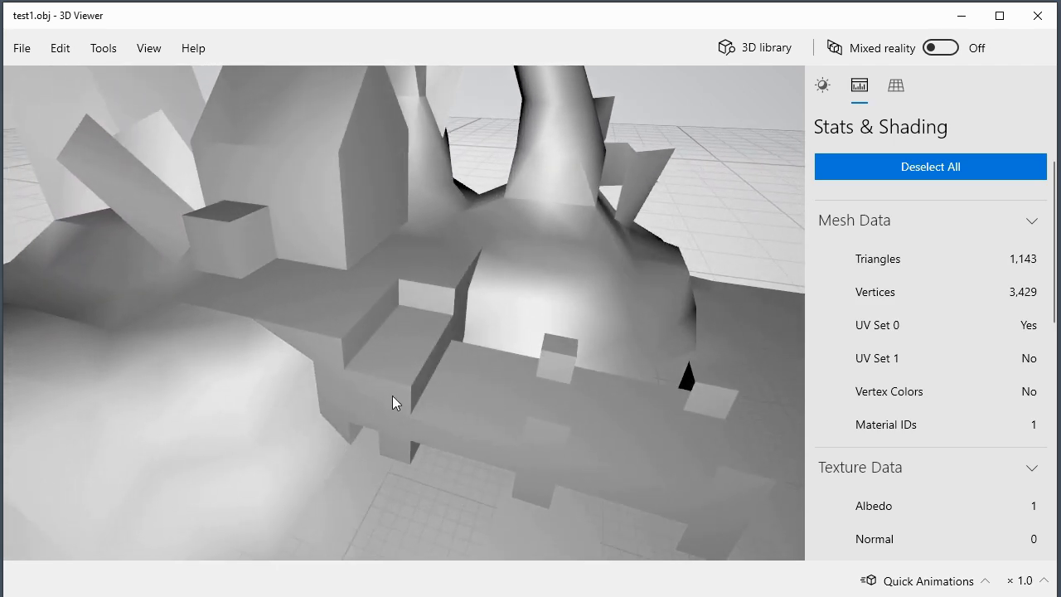
Step: Examine the shading of the hills and tree trunks on both sides of the dock in test1.obj
left_click_drag(365, 352, 371, 388)
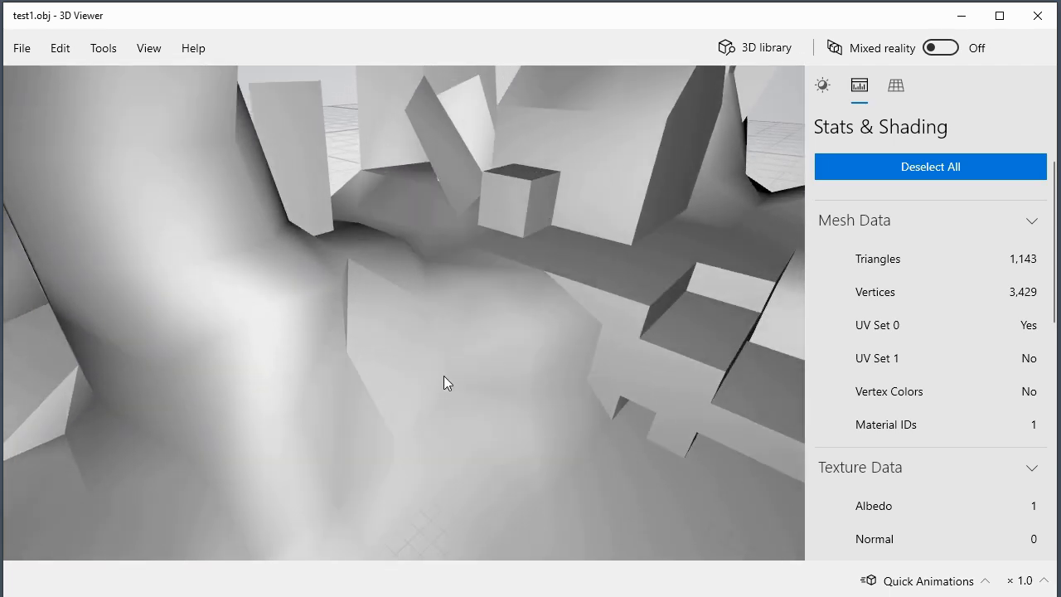
left_click_drag(431, 350, 469, 334)
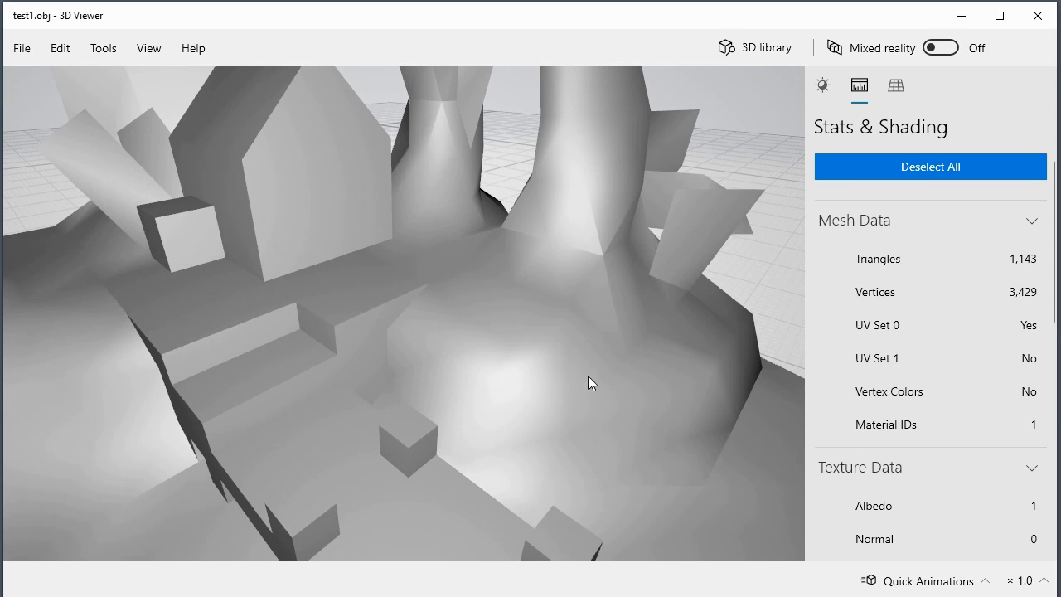
left_click_drag(588, 375, 510, 352)
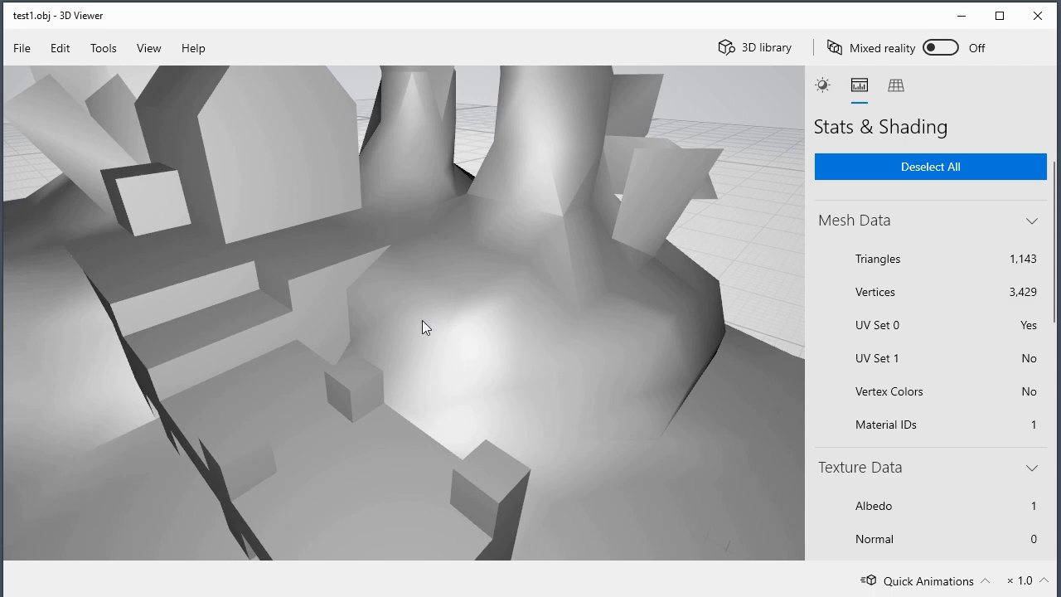
left_click_drag(422, 320, 430, 406)
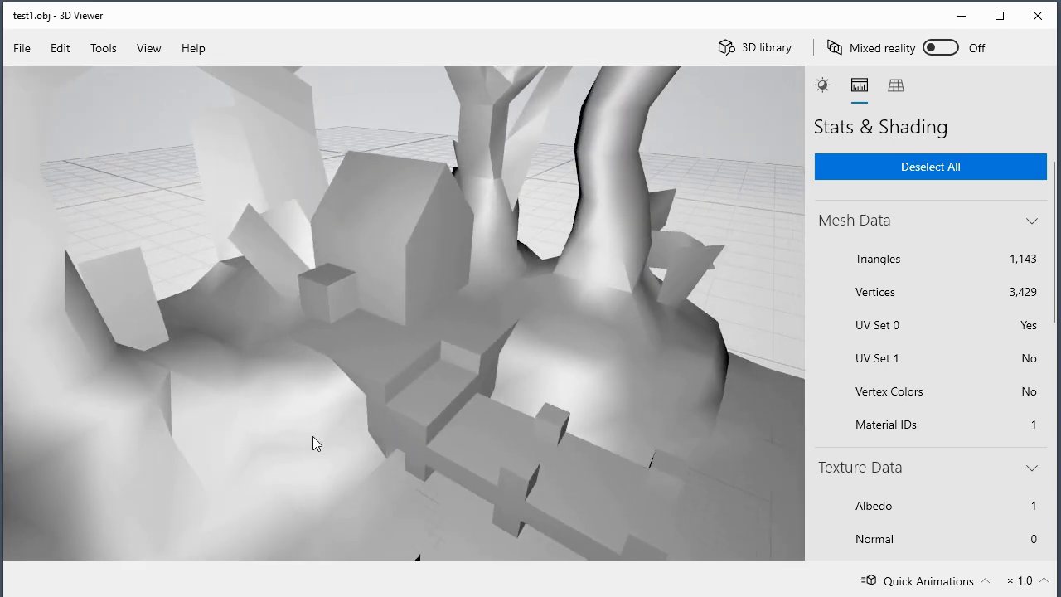
left_click_drag(337, 425, 337, 415)
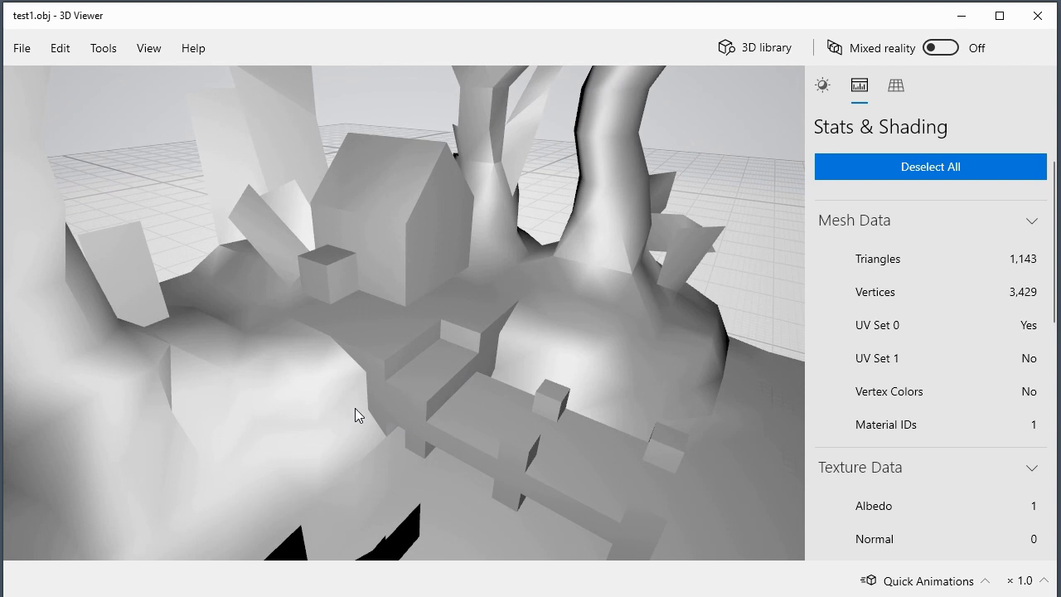
scroll(547, 322, "up", 2)
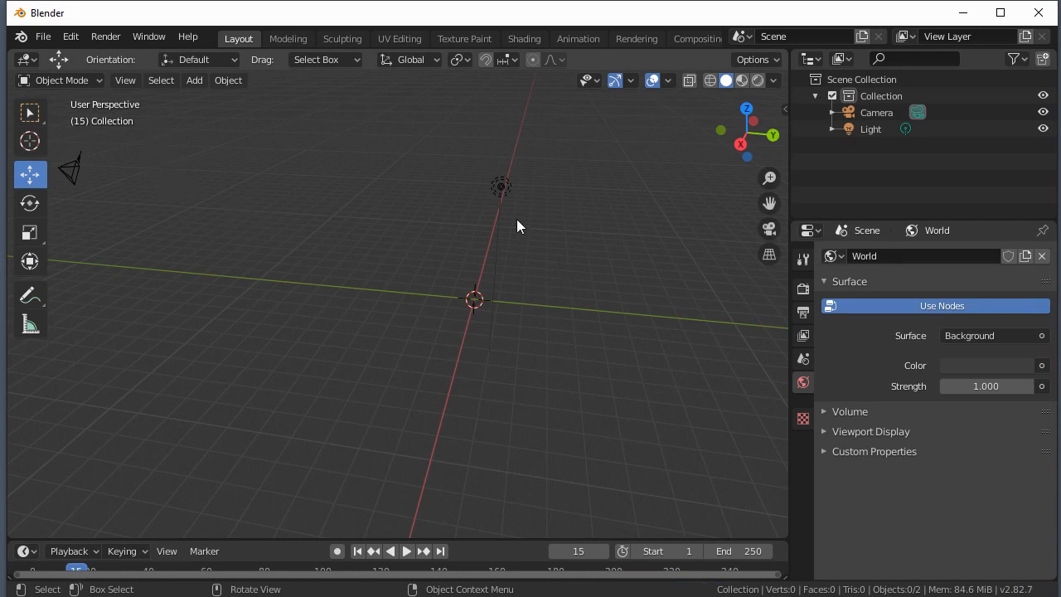
Step: Import test1.obj from the test1 folder as a Wavefront model
left_click(42, 36)
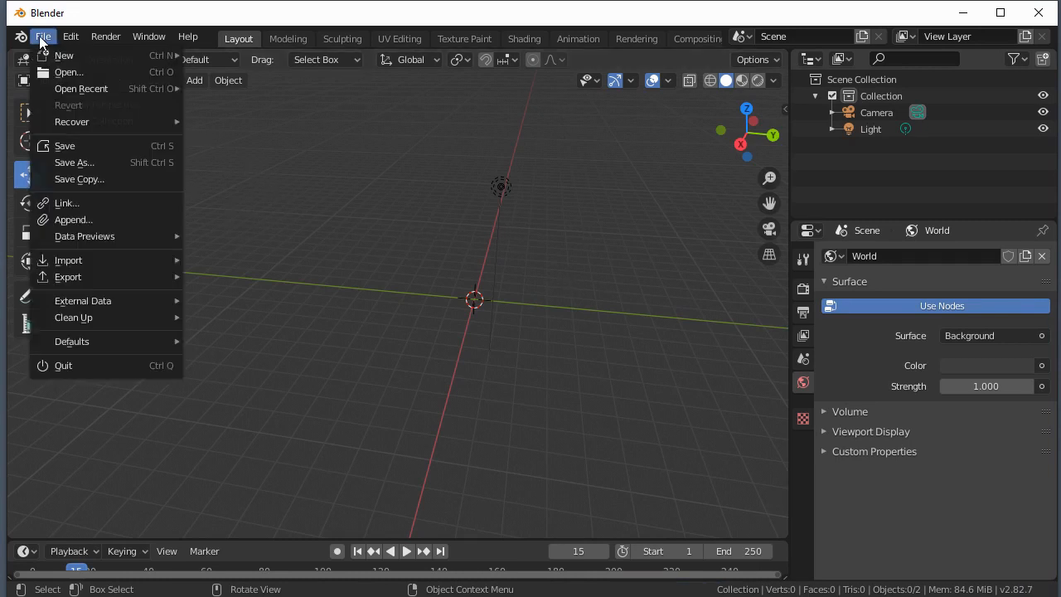
mouse_move(80, 259)
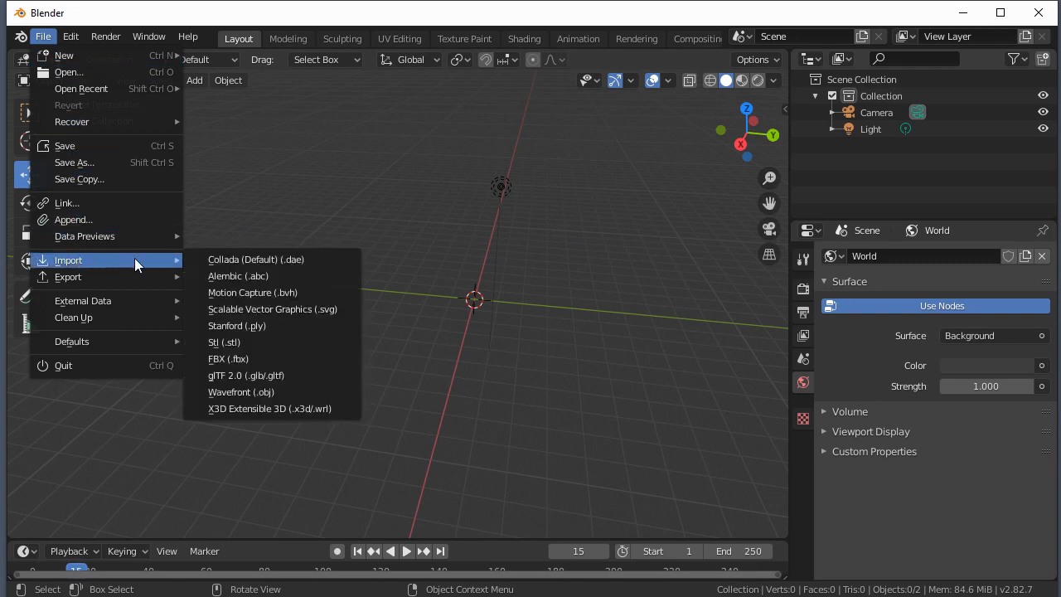
left_click(266, 394)
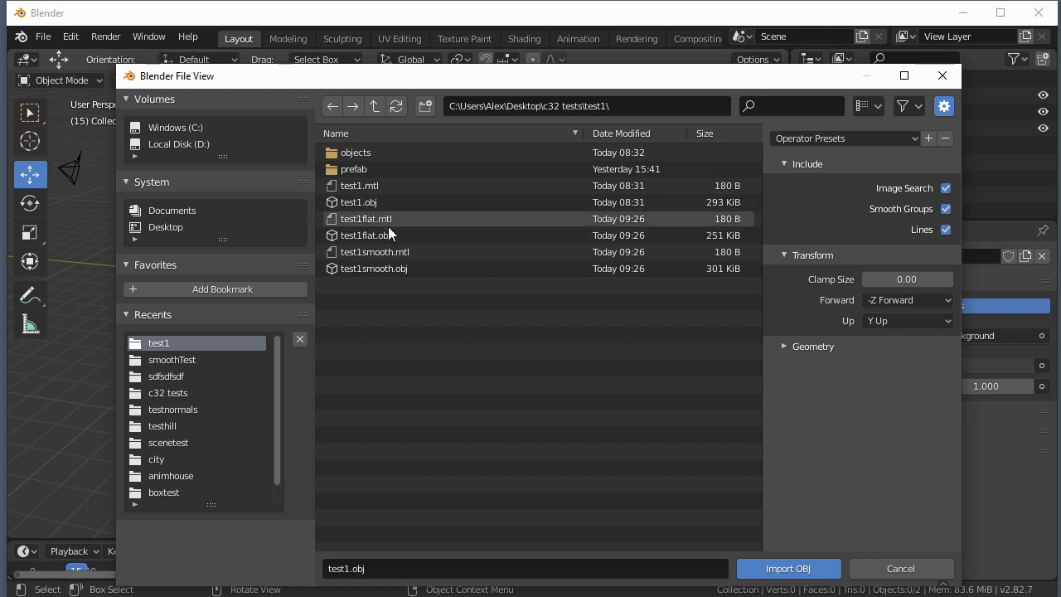
left_click(367, 203)
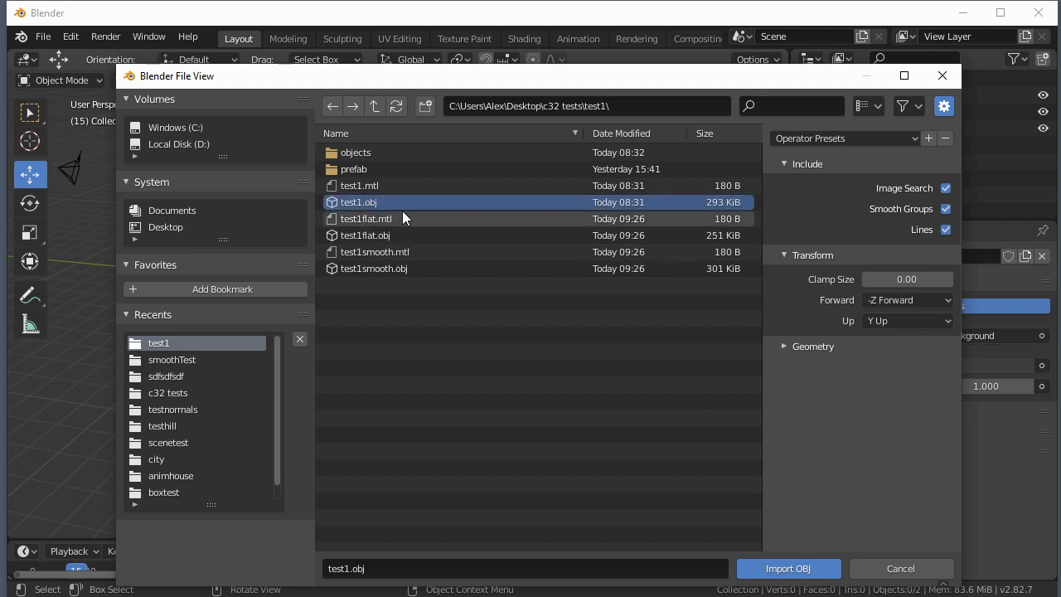
left_click(788, 568)
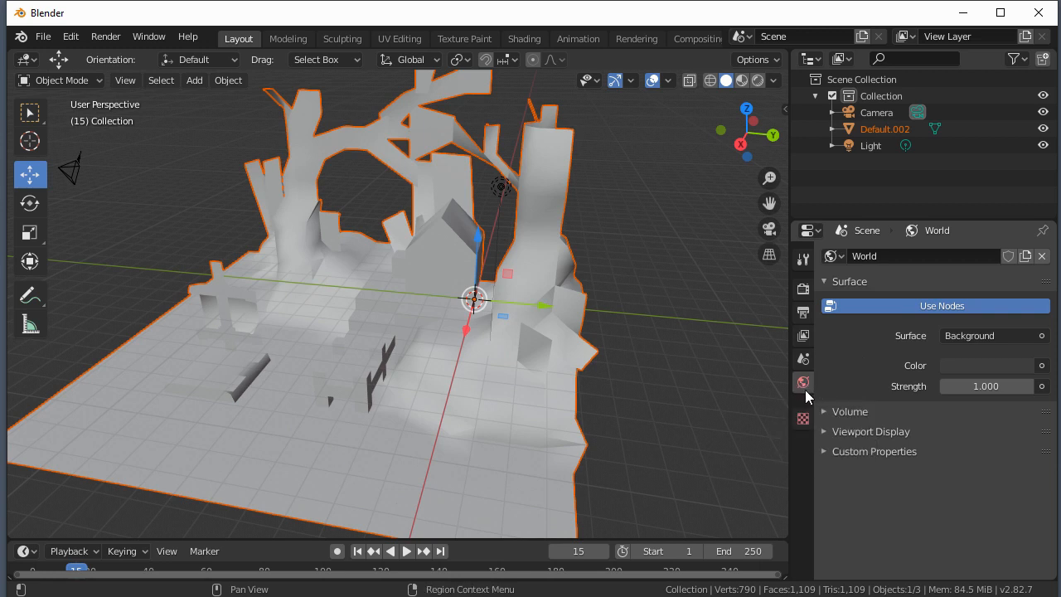
Step: Show the material properties of the imported mesh and render a still image to check its texture
left_click(875, 128)
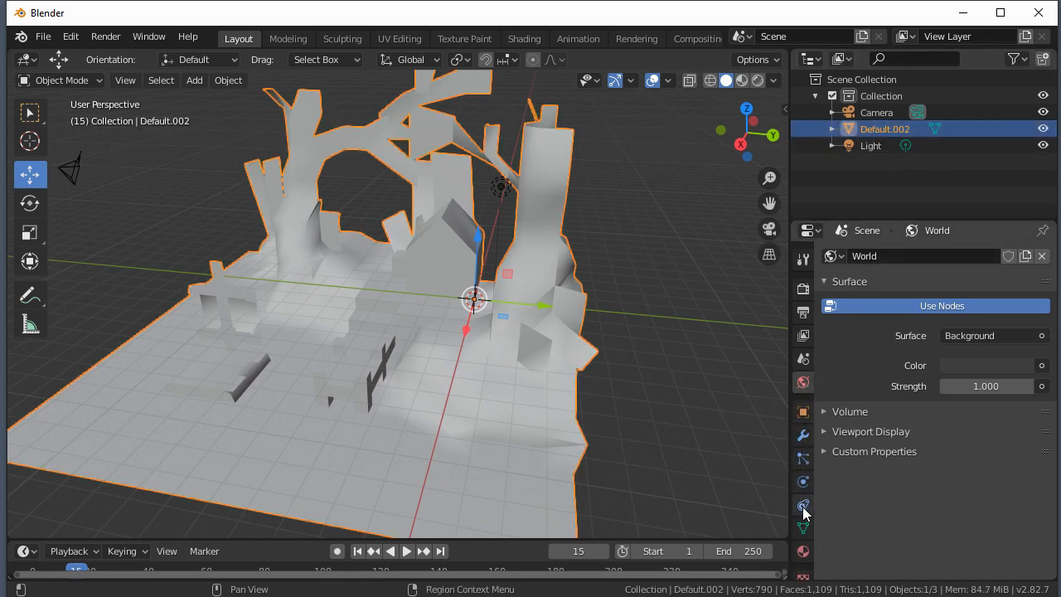
left_click(803, 552)
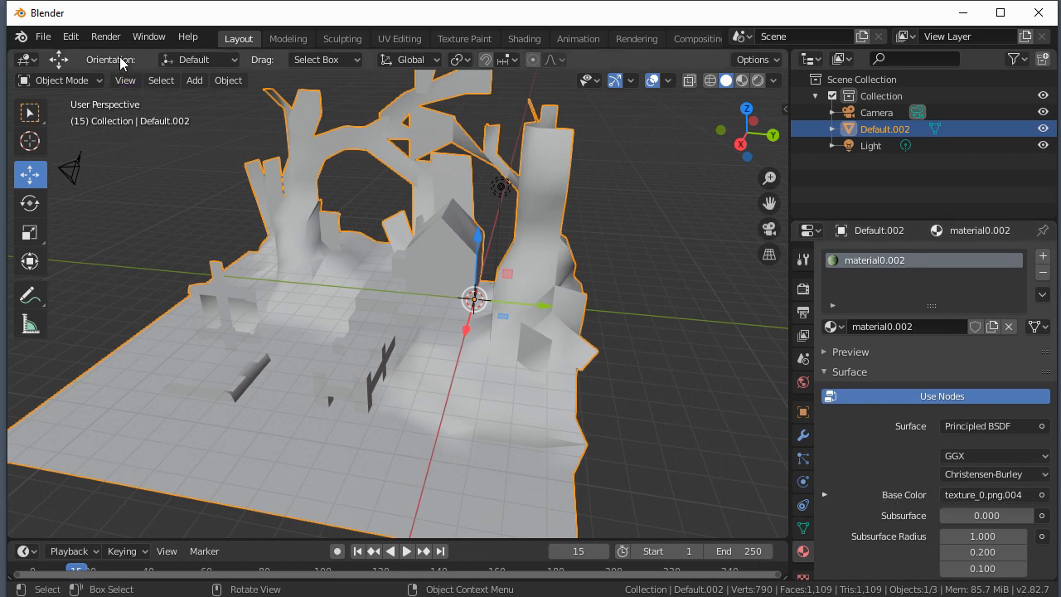
left_click(106, 36)
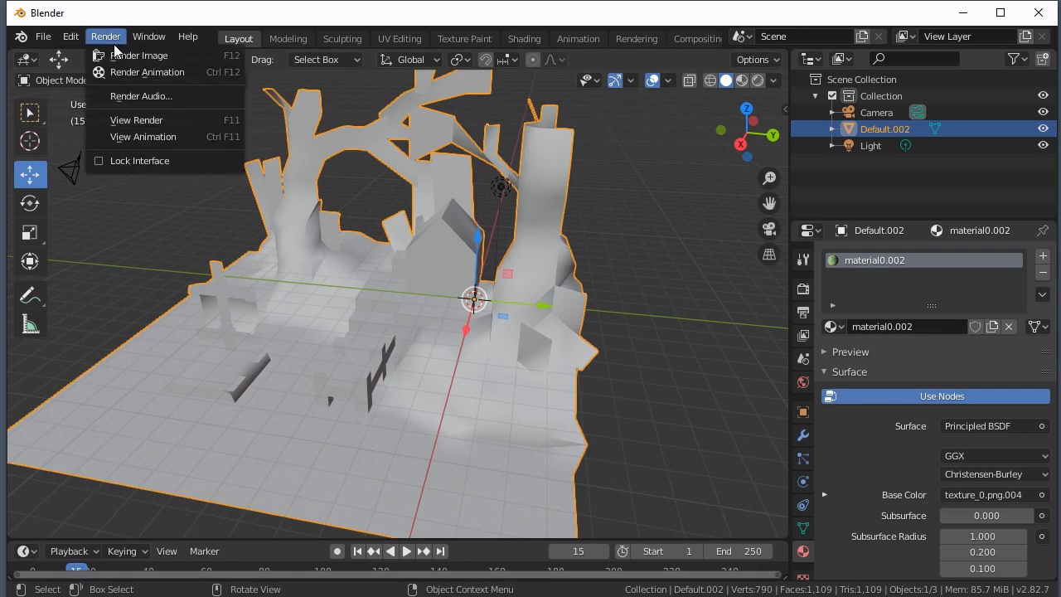
left_click(116, 52)
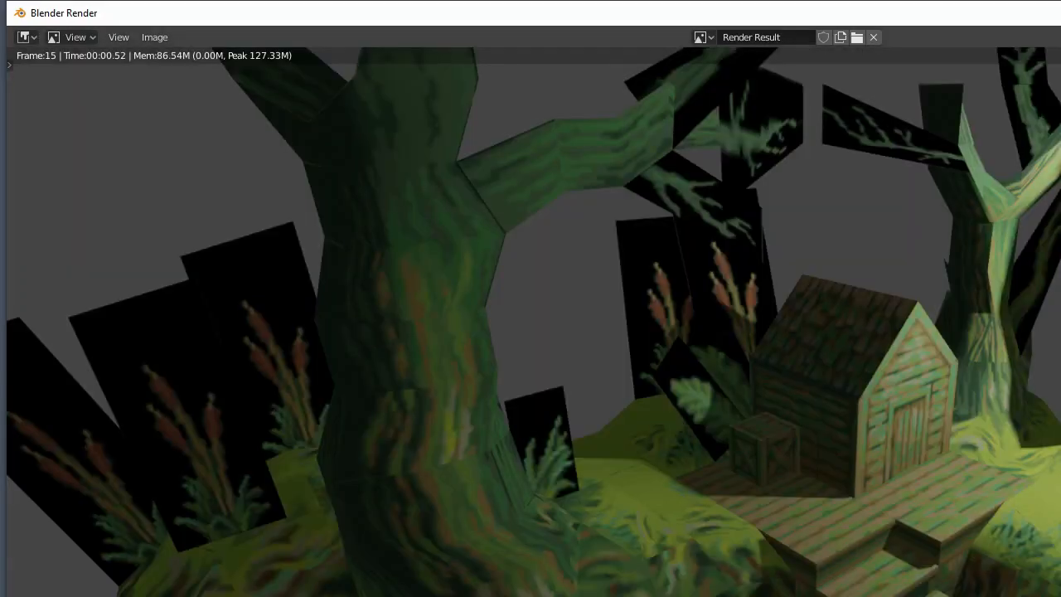
mouse_move(1058, 593)
left_mouse_down()
mouse_move(817, 521)
mouse_move(1054, 596)
left_mouse_up()
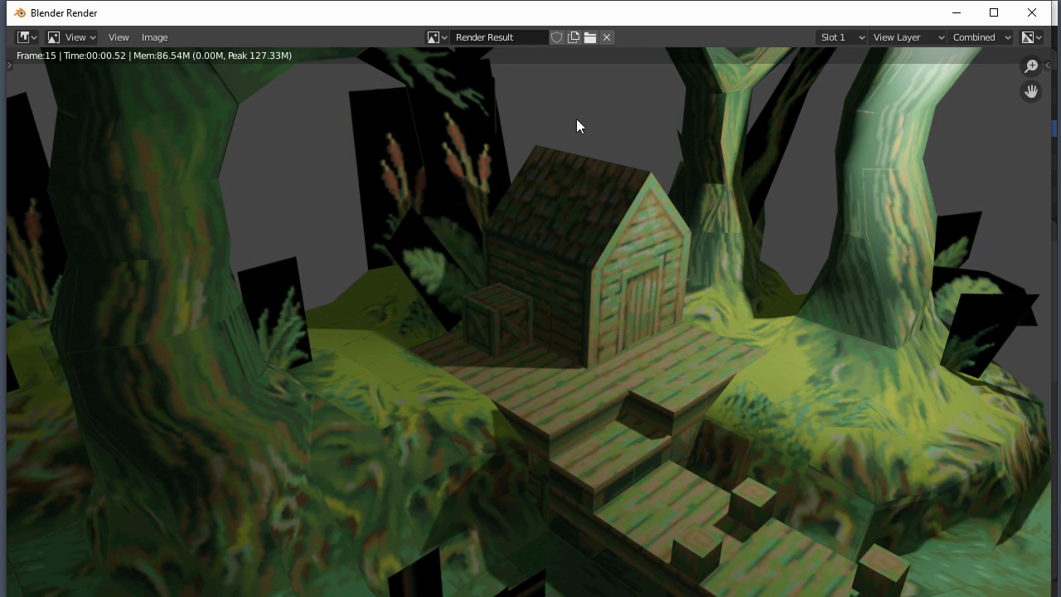
left_click(1031, 12)
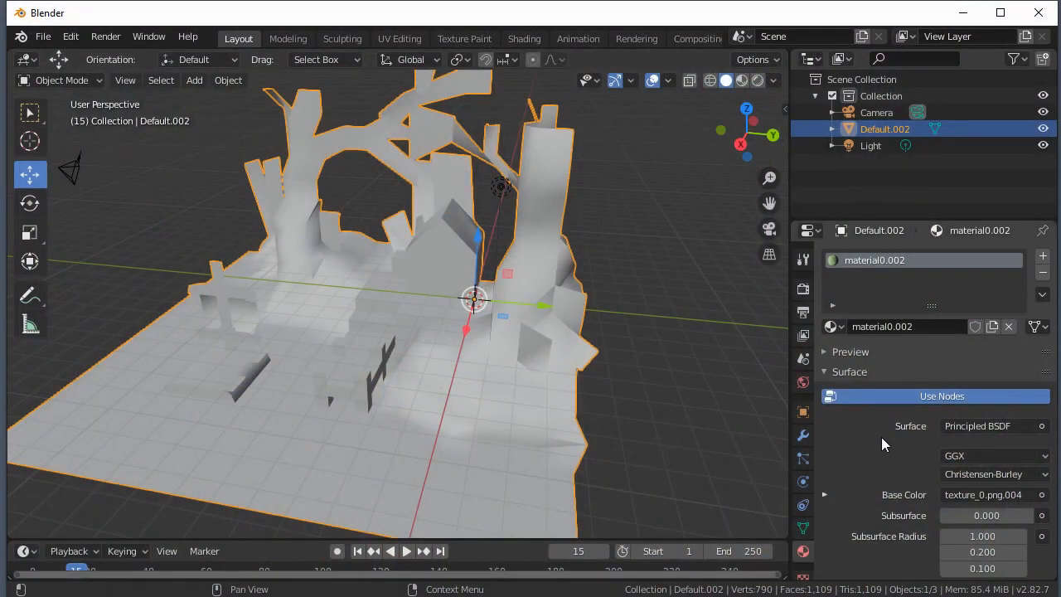
Step: Set the interpolation of the material's Base Color texture to Closest
scroll(911, 433, "down", 1)
scroll(911, 434, "down", 4)
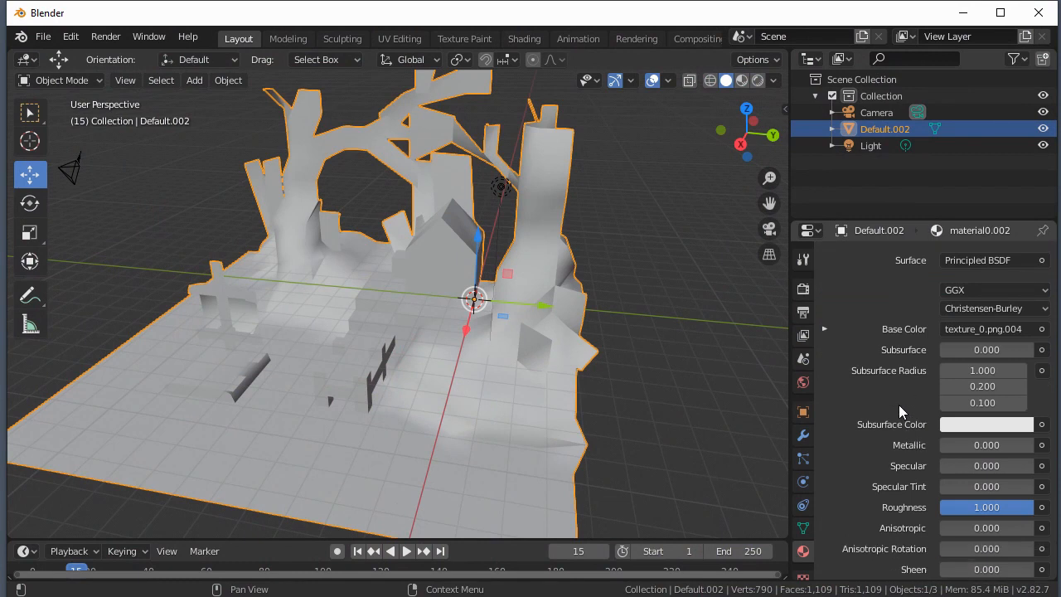
scroll(900, 411, "down", 1)
scroll(897, 409, "down", 4)
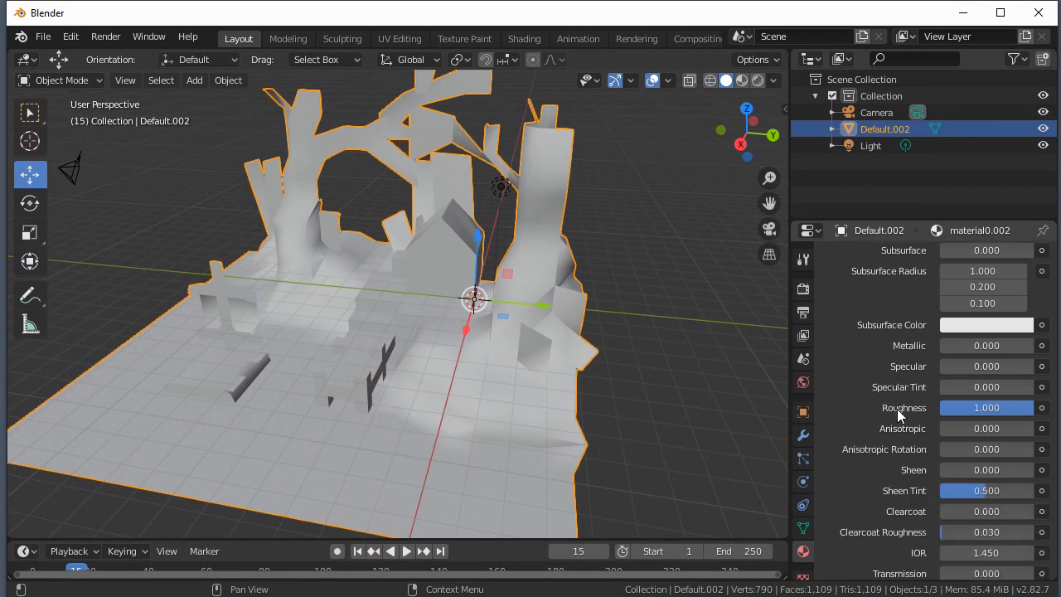
scroll(895, 412, "up", 8)
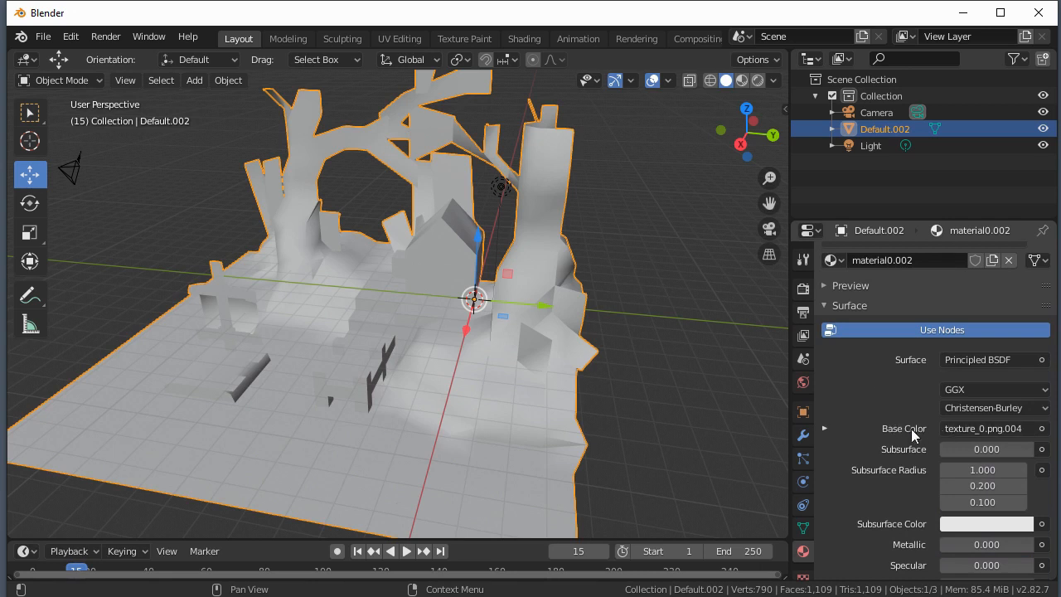
left_click(824, 428)
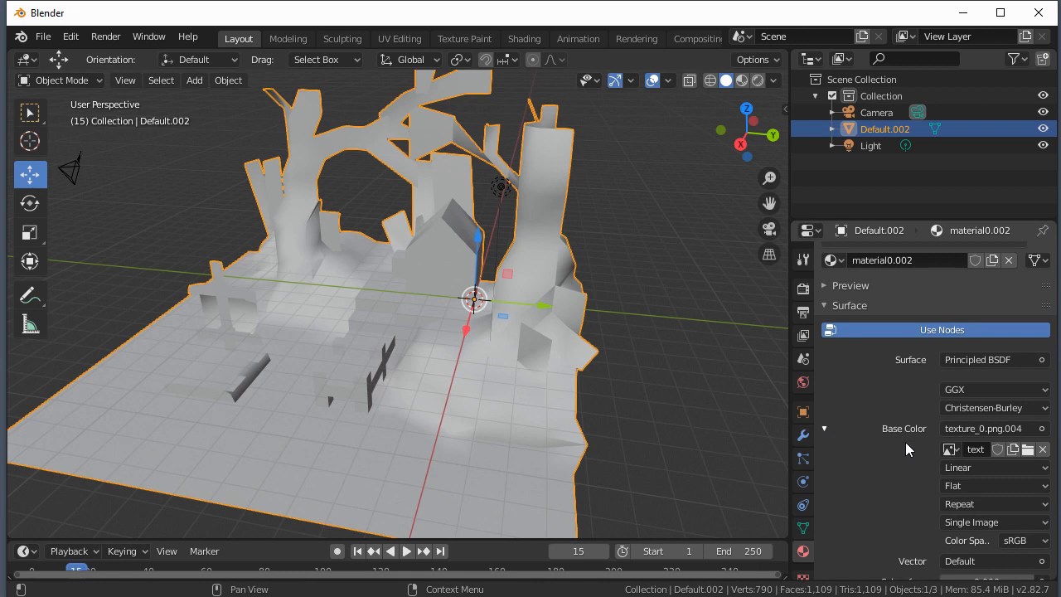
scroll(905, 442, "down", 1)
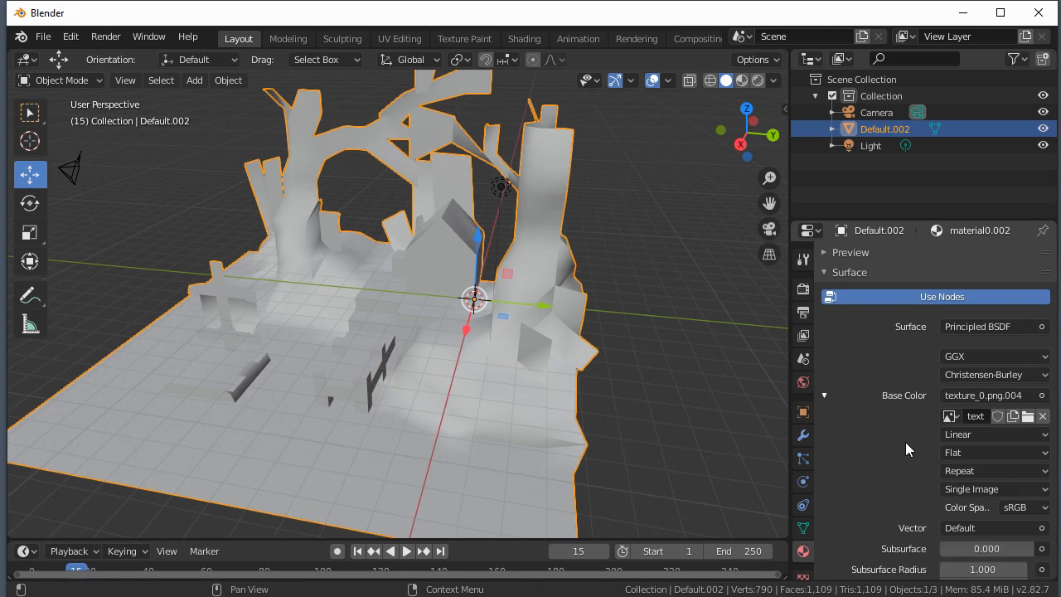
left_click(990, 434)
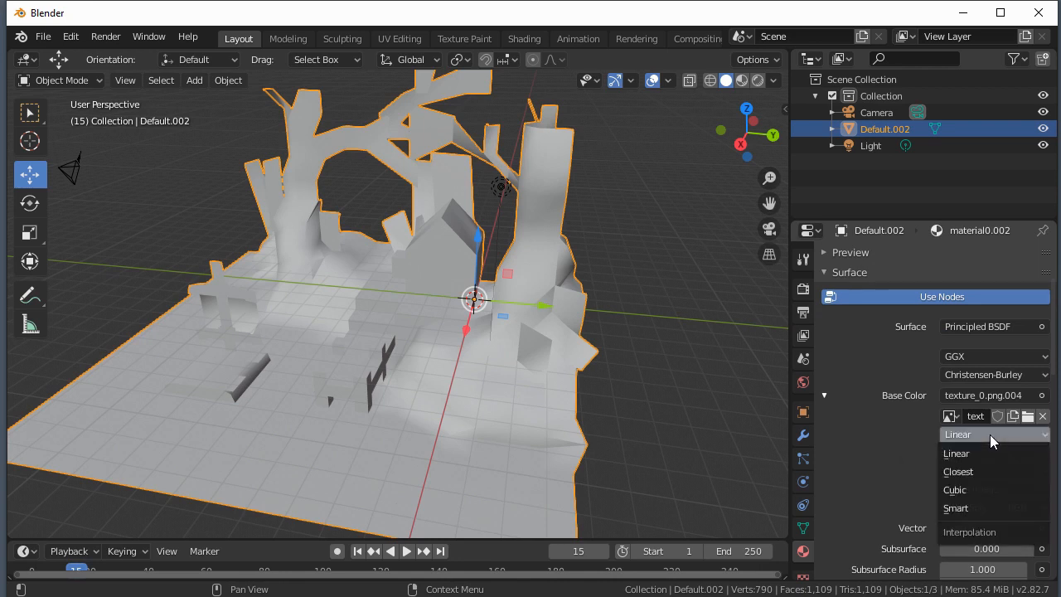
left_click(967, 470)
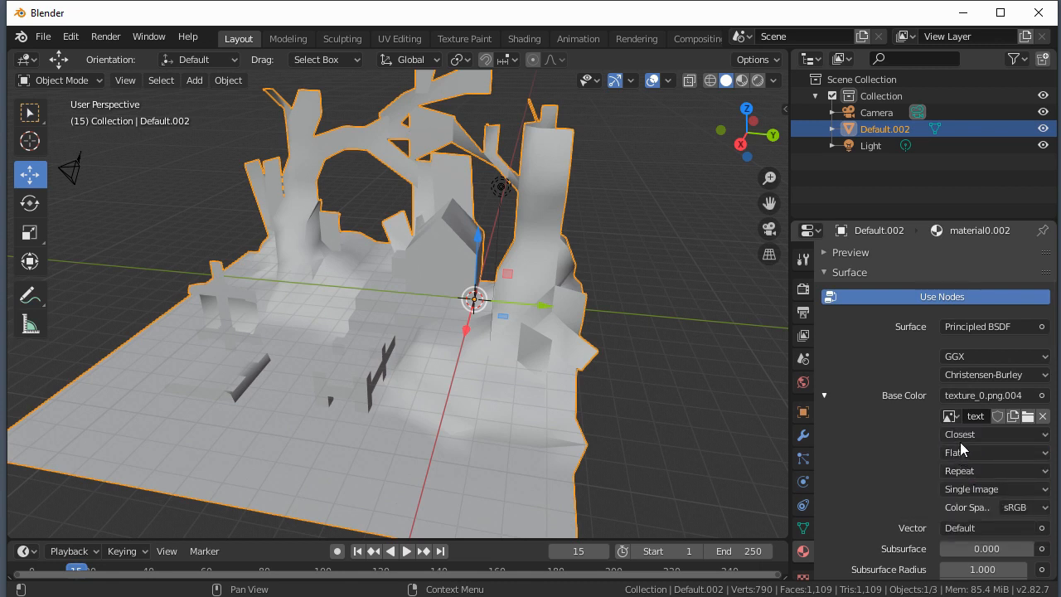
left_click(961, 436)
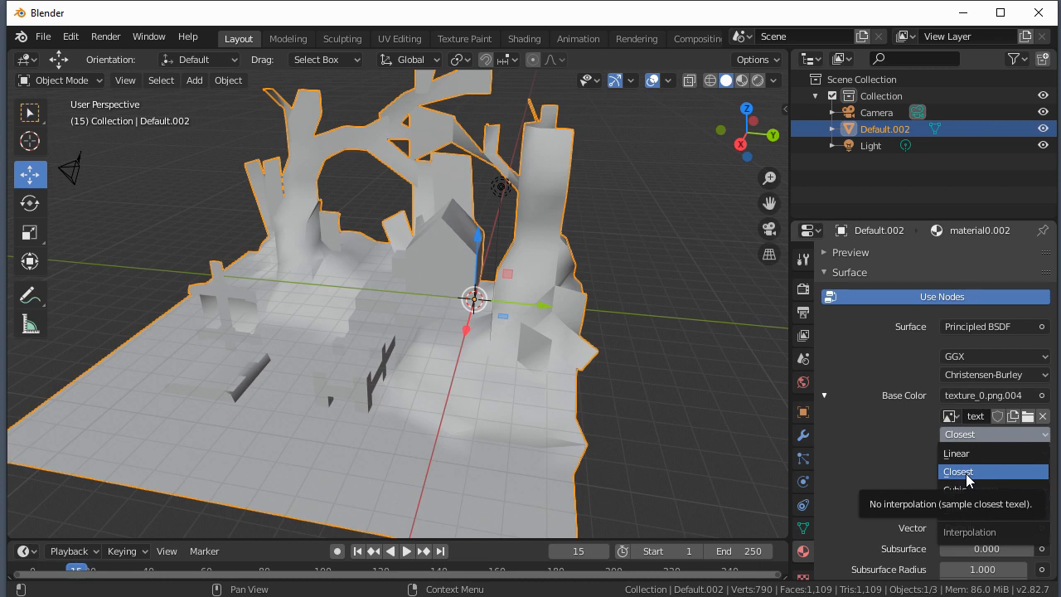
left_click(905, 468)
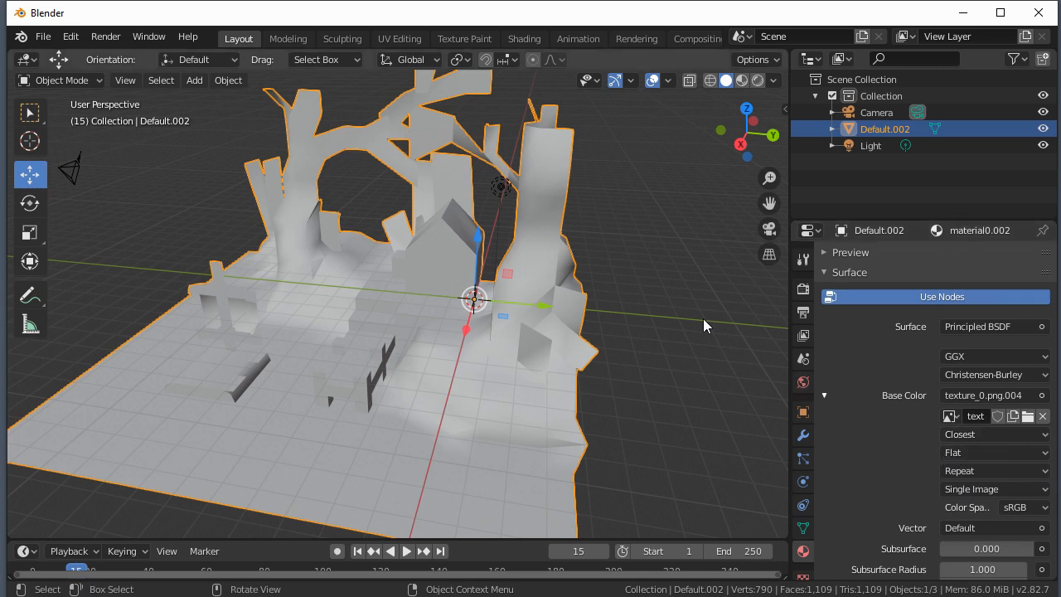
Step: Render the scene to check the pixelated Base Color texture, then close the render
left_click(104, 39)
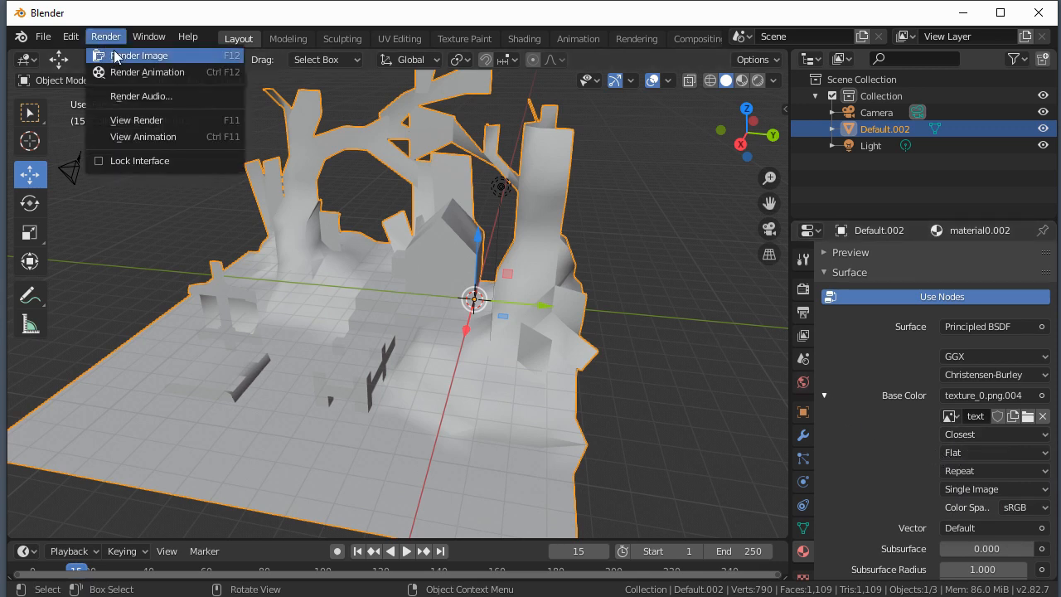
left_click(118, 55)
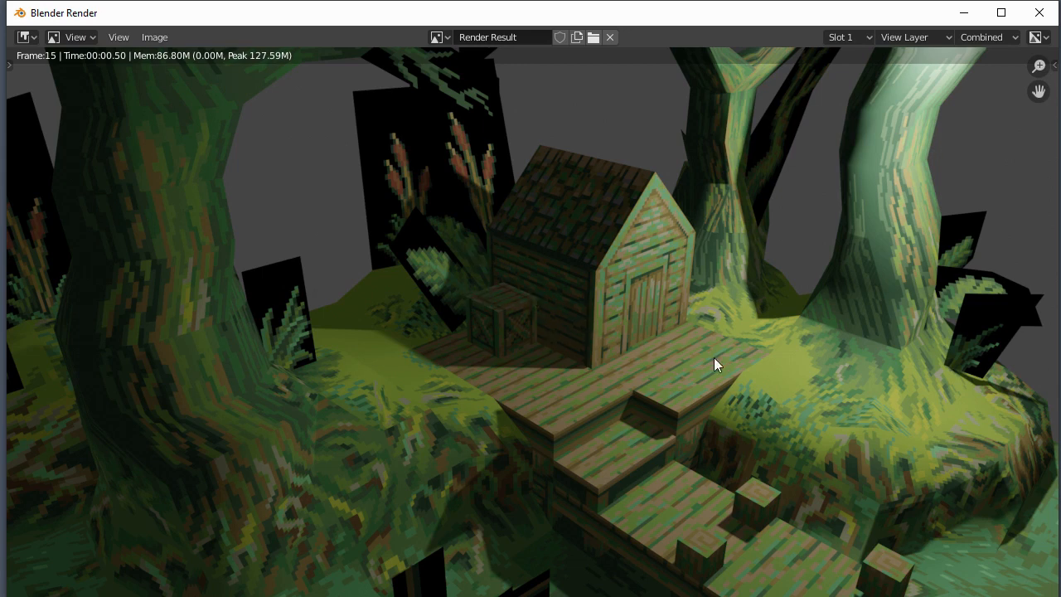
left_click(1036, 14)
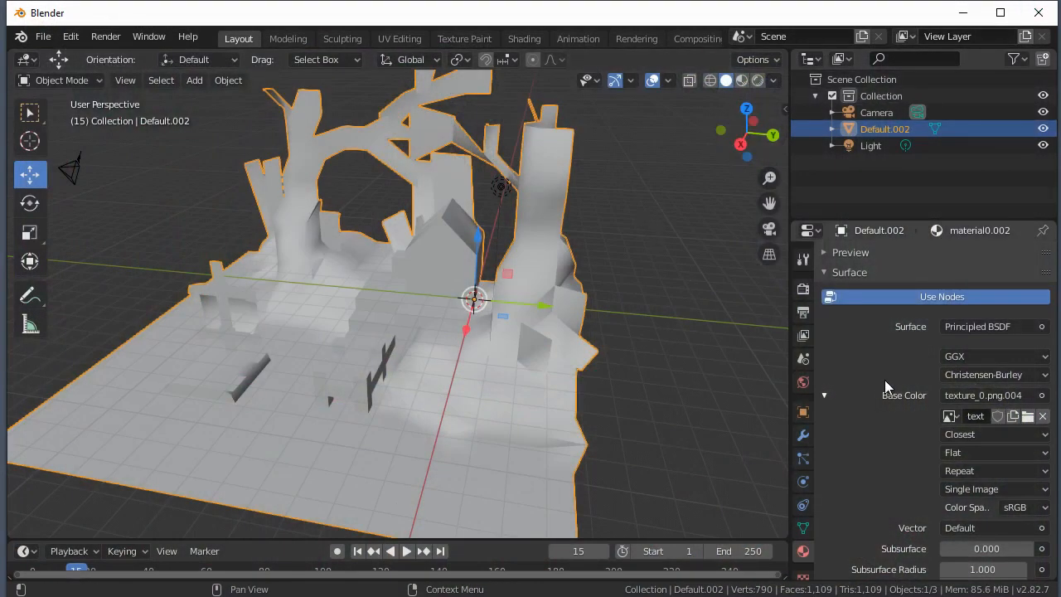
Step: Set the interpolation of the material's Alpha texture to Closest
scroll(863, 355, "down", 8)
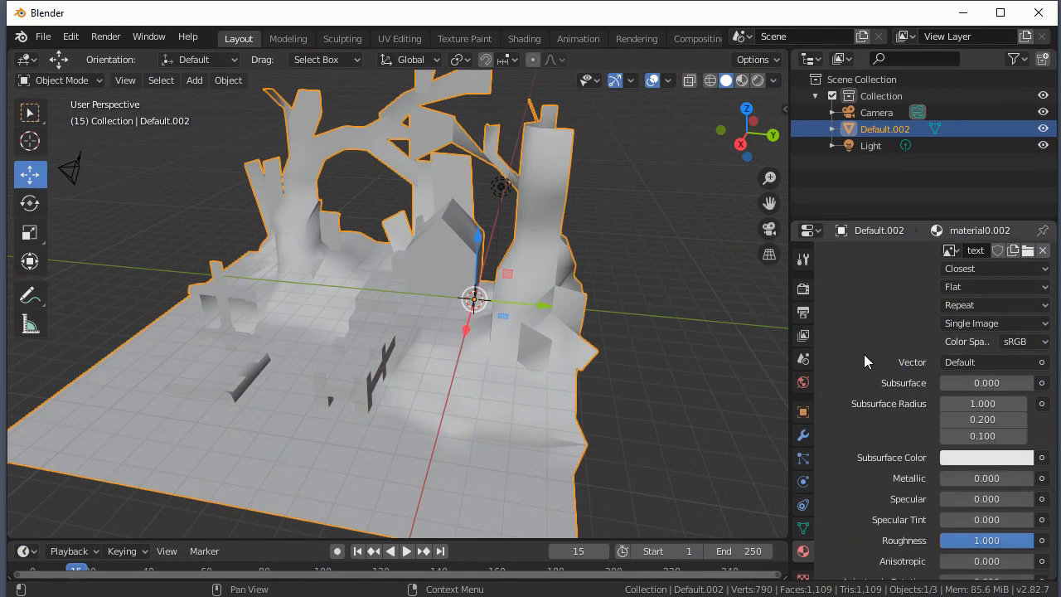
scroll(893, 391, "down", 6)
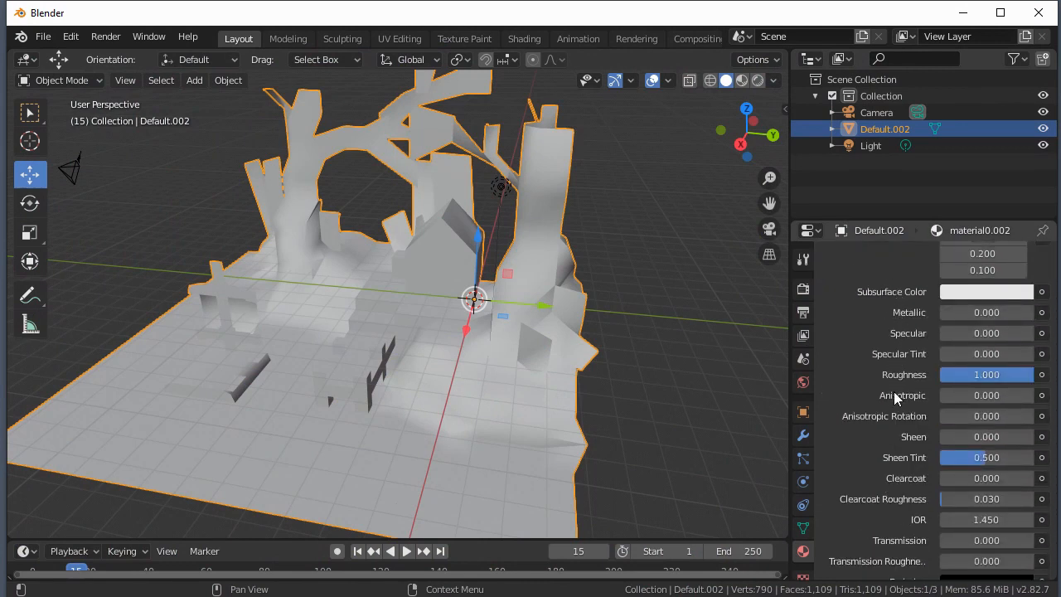
scroll(890, 386, "down", 1)
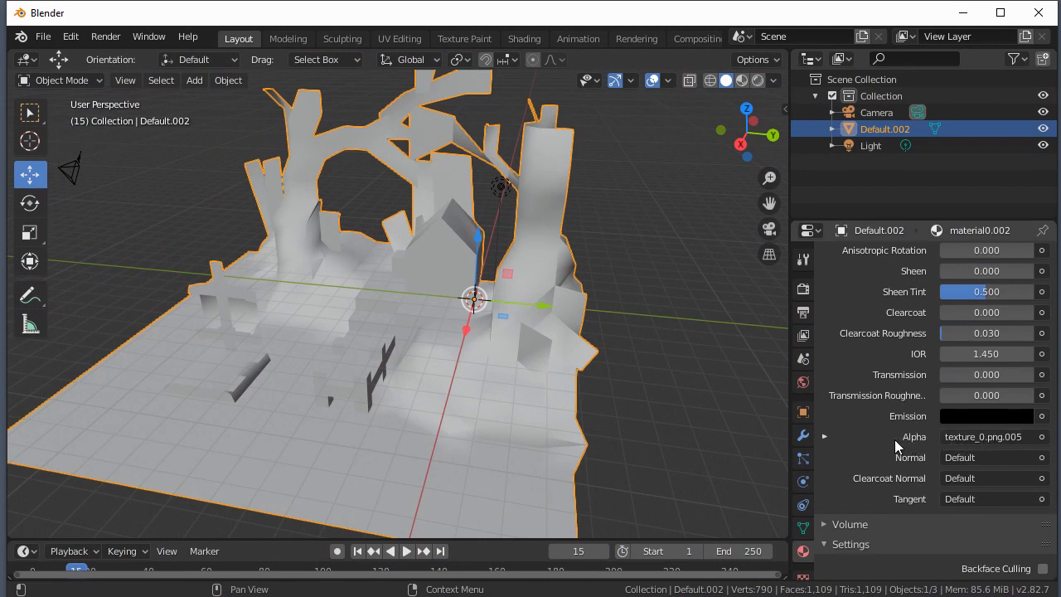
left_click(823, 436)
scroll(876, 440, "down", 2)
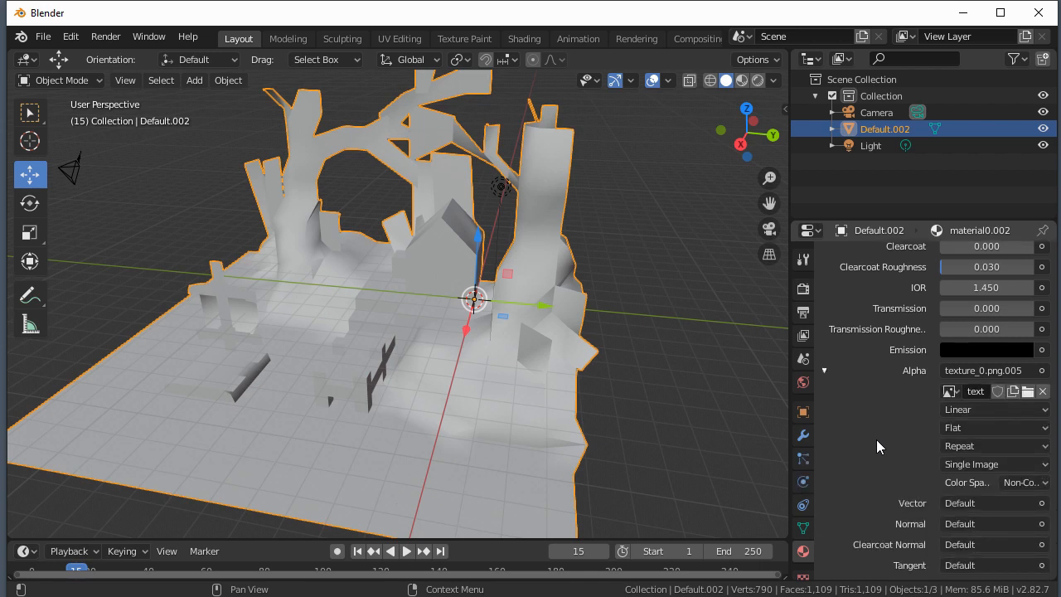
scroll(876, 439, "down", 1)
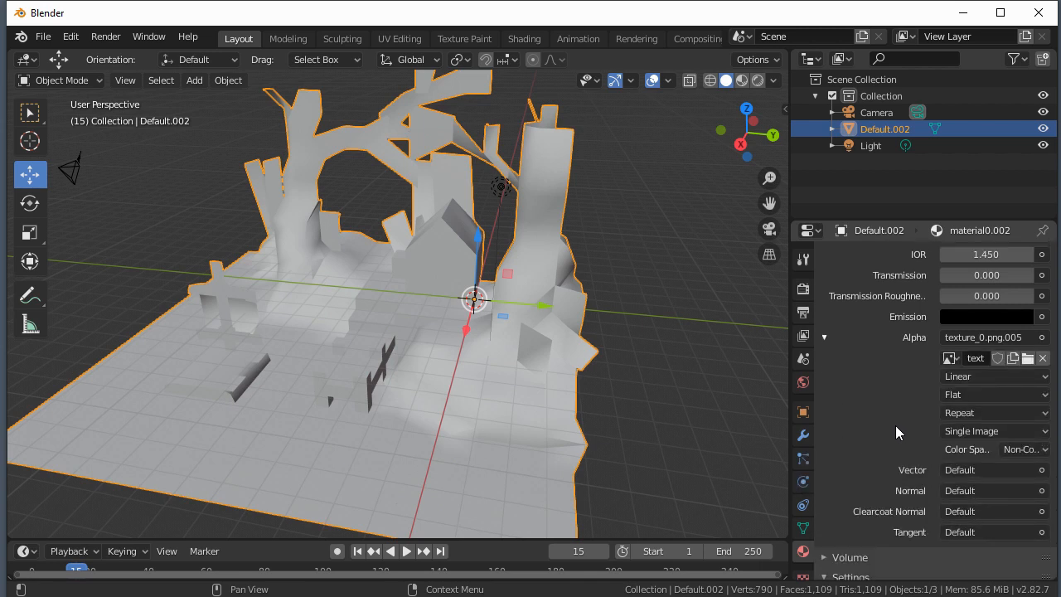
left_click(971, 378)
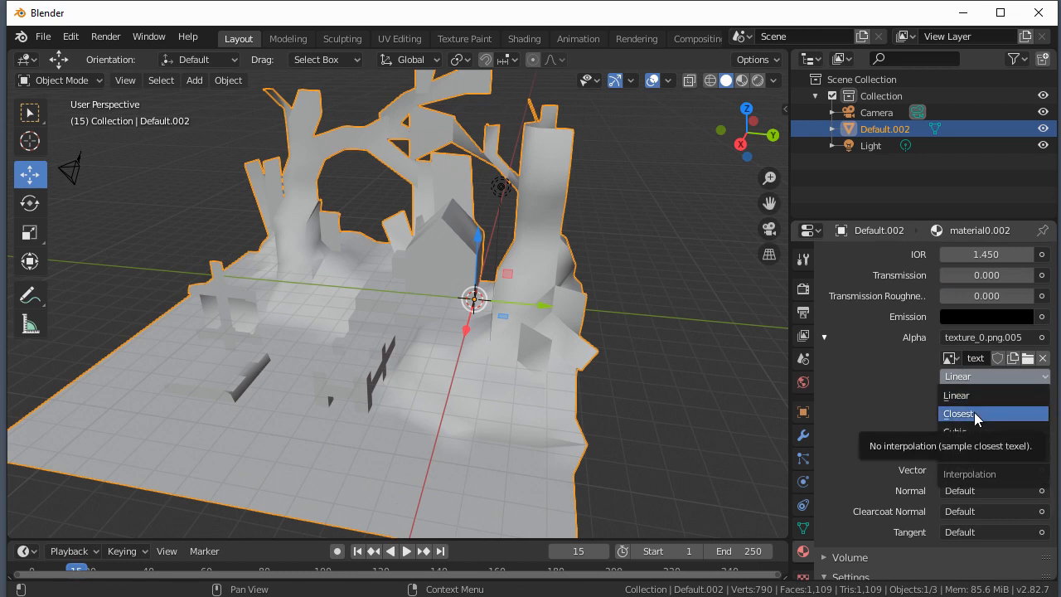
left_click(974, 411)
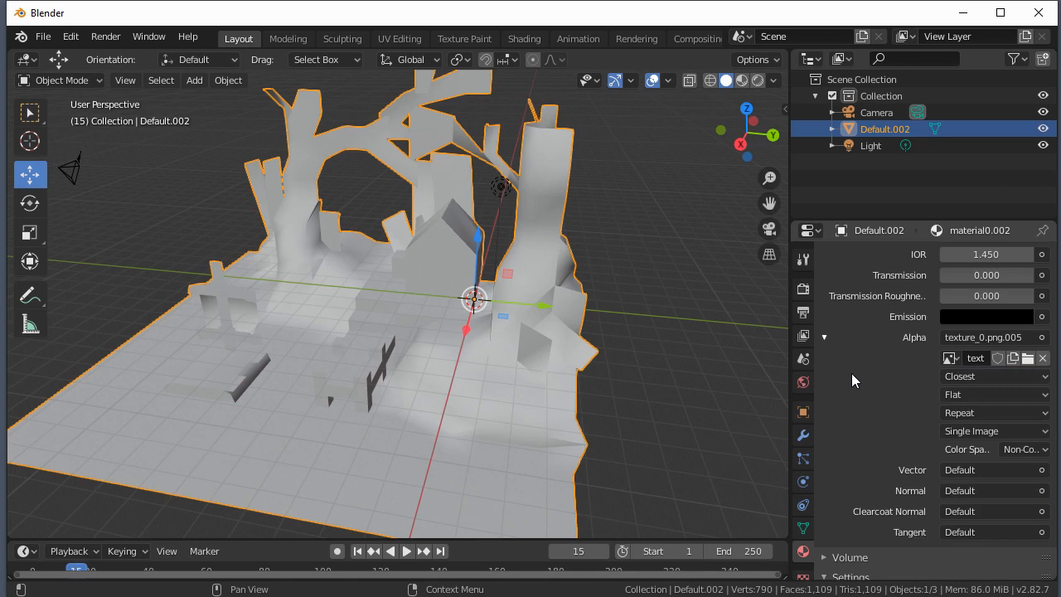
Step: Render the scene again to check the plants' and branches' transparency, and close the result
left_click(105, 36)
left_click(116, 55)
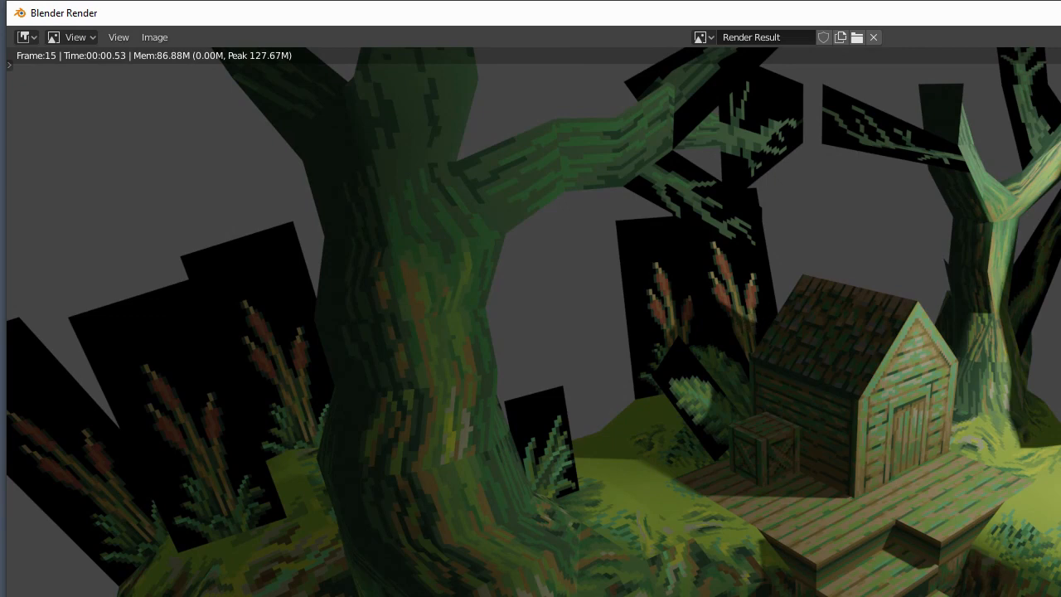
key("Escape")
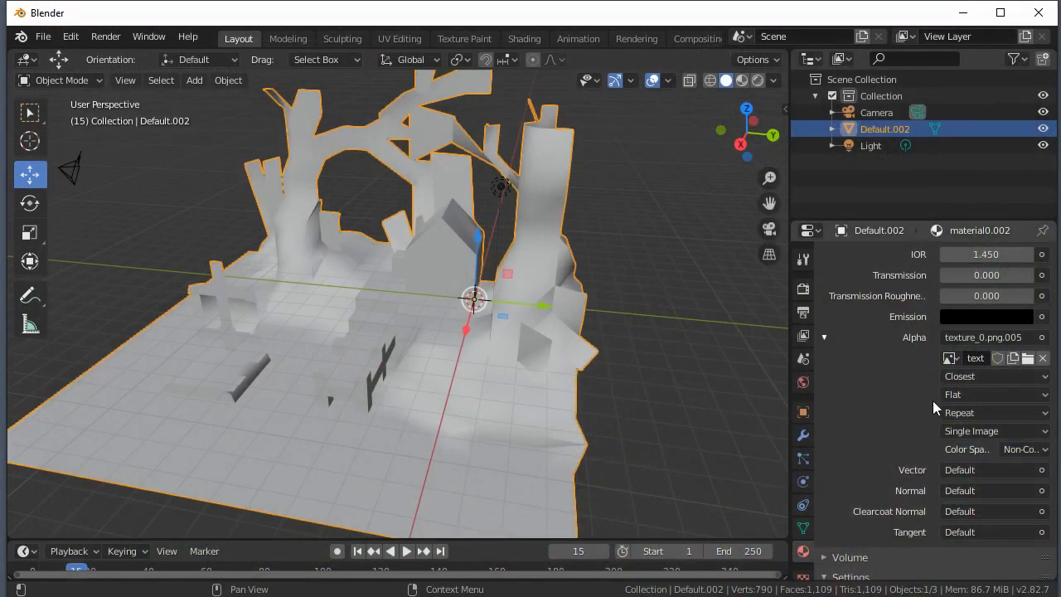
Step: Set the blend mode of the model's material to Alpha Clip
scroll(906, 404, "down", 3)
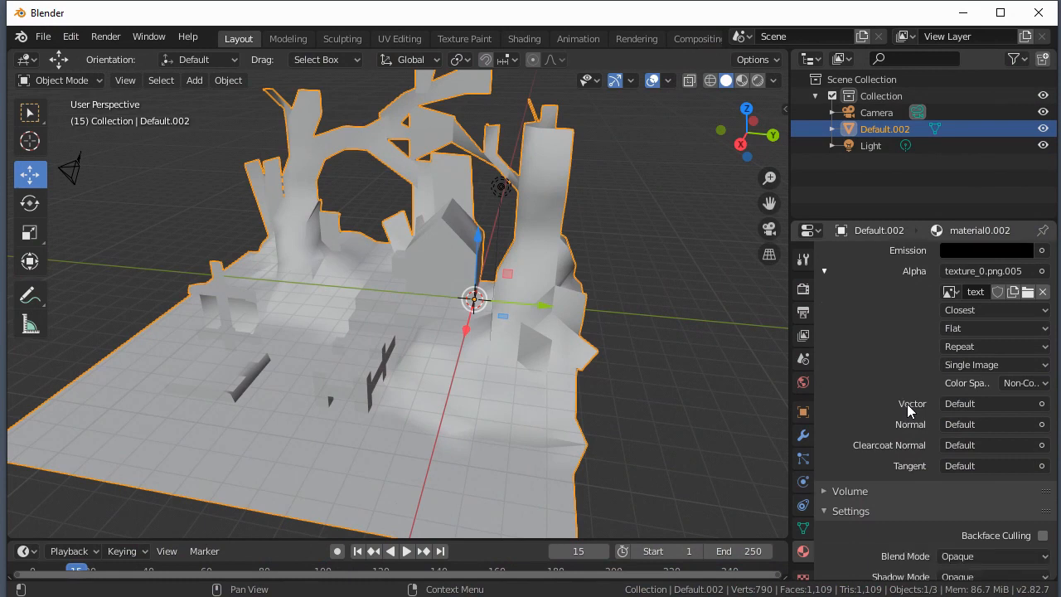
scroll(907, 403, "down", 3)
scroll(902, 403, "down", 2)
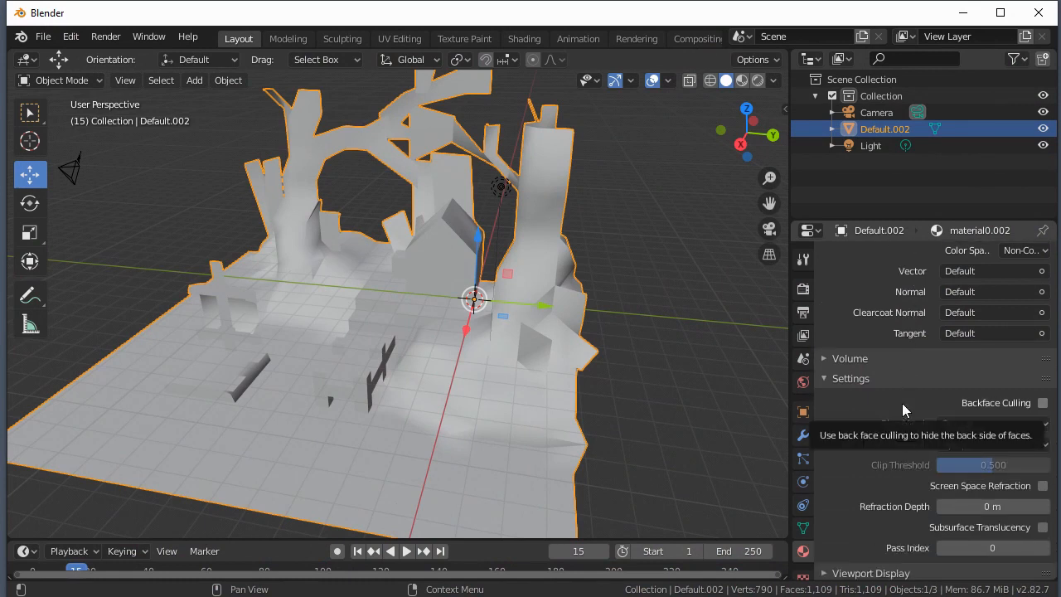
scroll(902, 403, "down", 1)
scroll(887, 403, "up", 1)
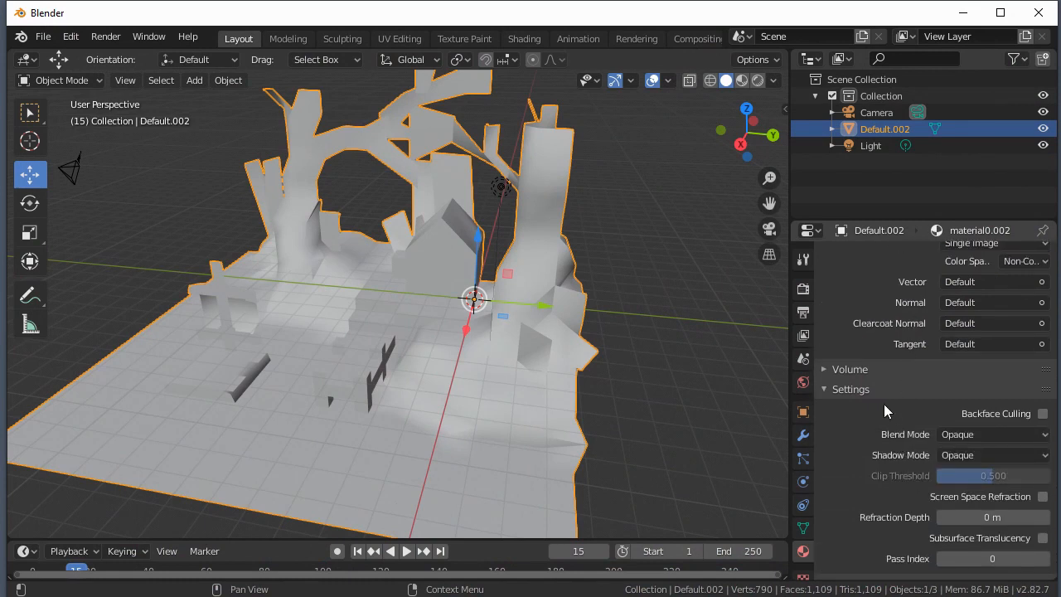
left_click(978, 435)
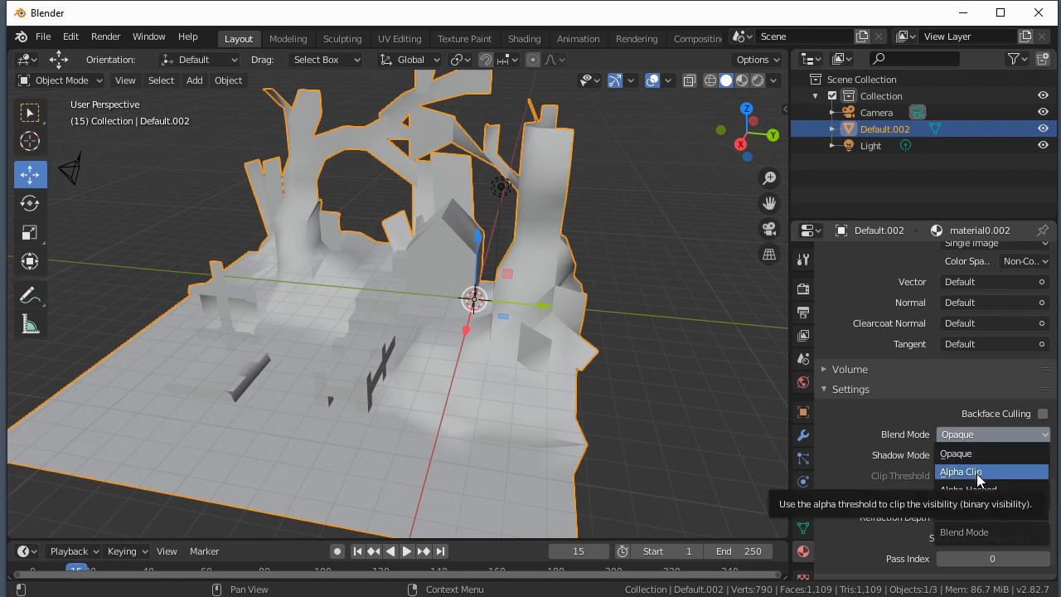
left_click(977, 472)
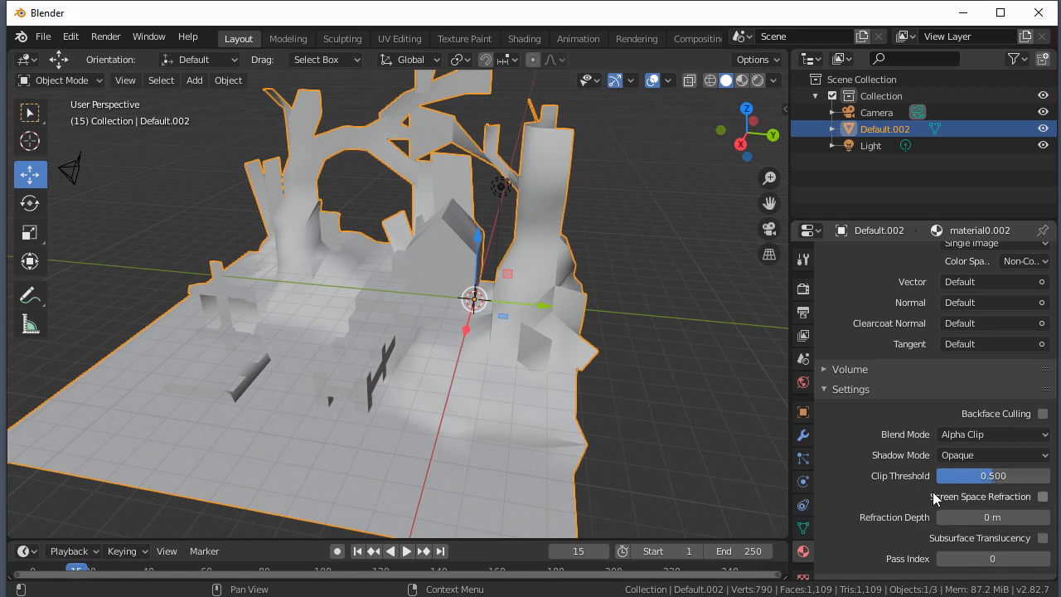
Step: Render the scene to check the Alpha Clip transparency, then close the render
left_click(106, 37)
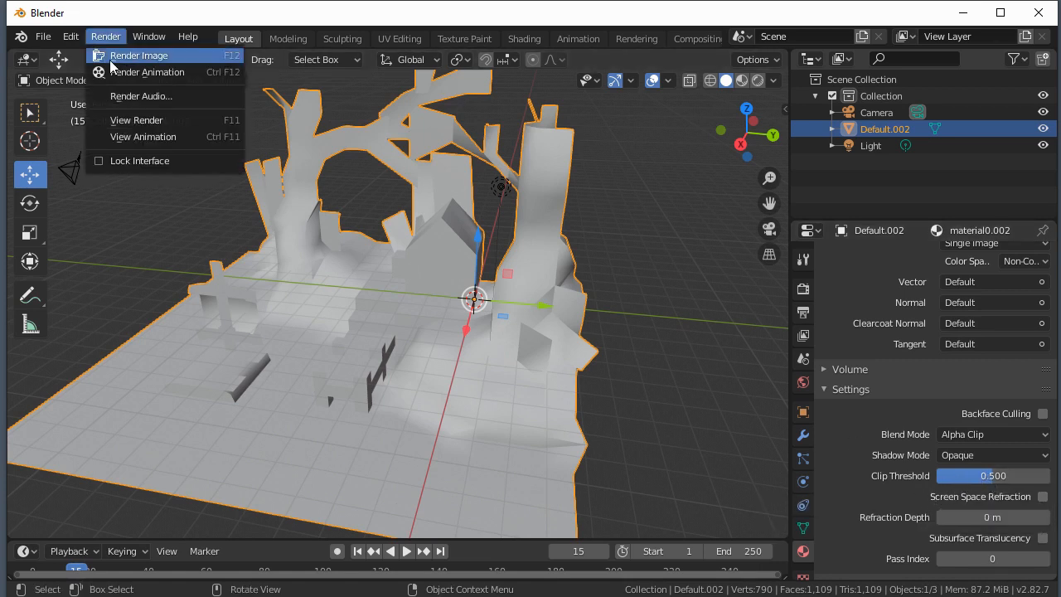
left_click(113, 57)
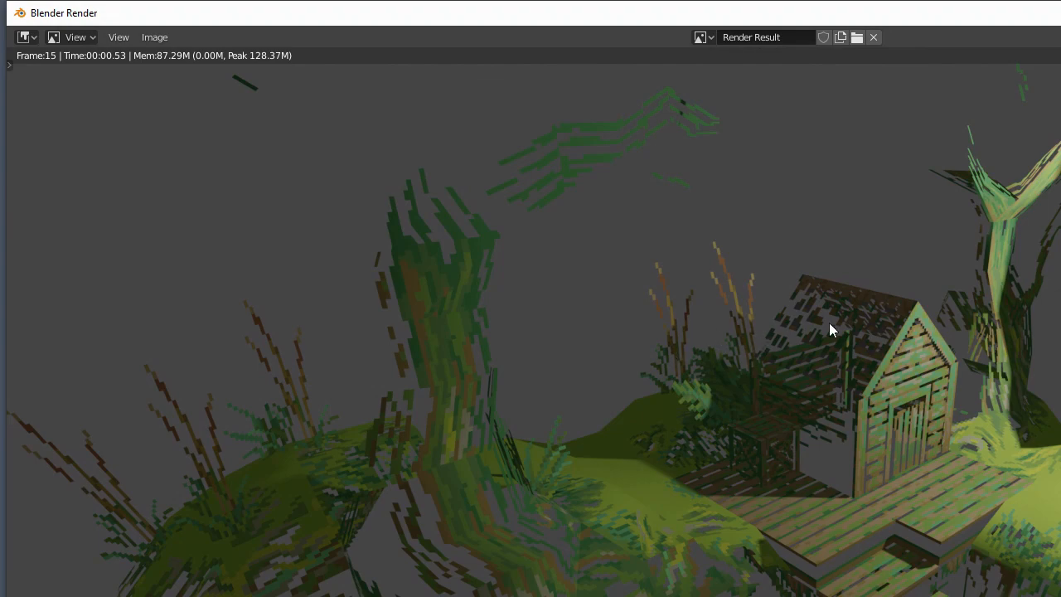
key("Escape")
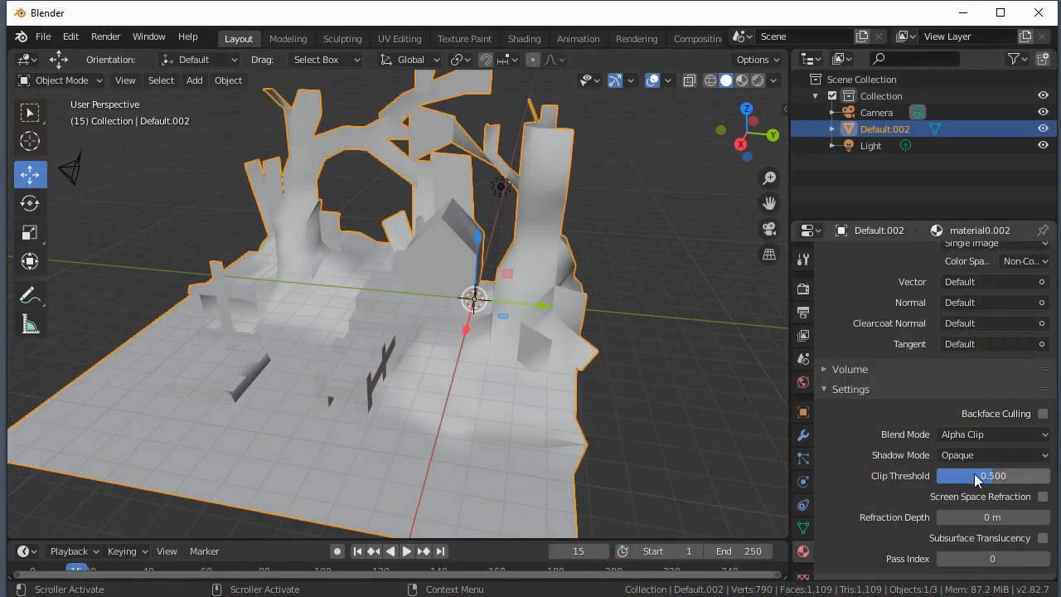
Step: Lower the material's clip threshold to 0.040 and render the scene again
left_click_drag(985, 476, 940, 475)
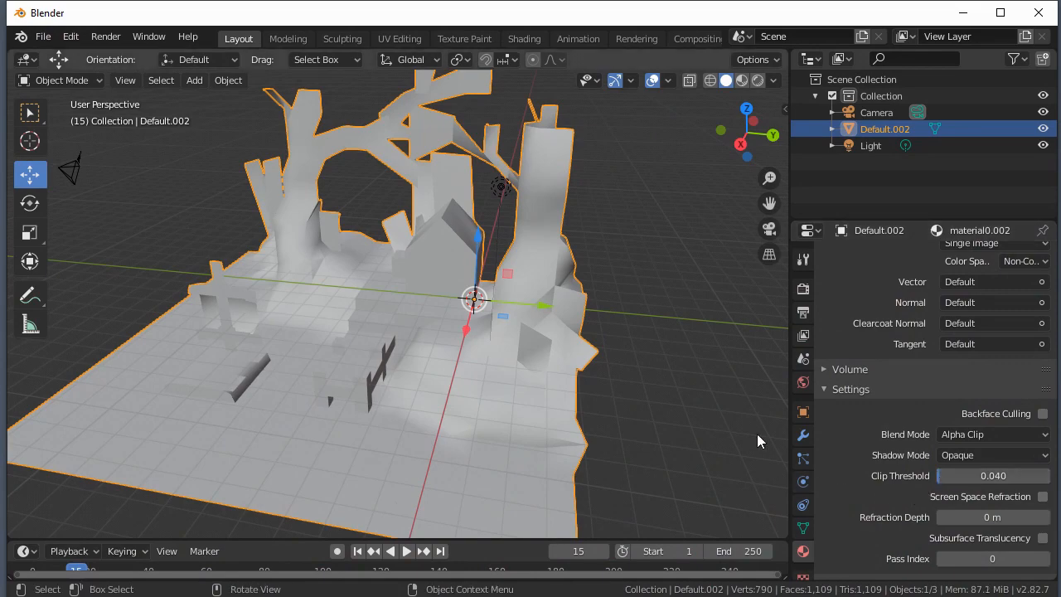
left_click(103, 37)
left_click(103, 54)
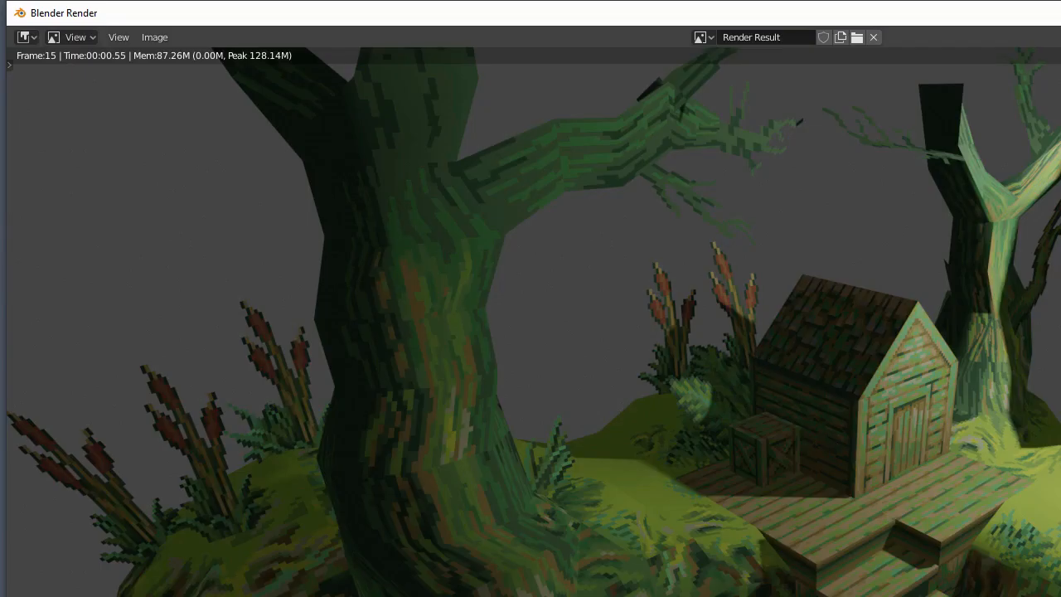
Step: Examine the hut, trees and reeds in the render up close and as a whole, then close the render window
mouse_move(1060, 596)
left_mouse_down()
mouse_move(1012, 595)
mouse_move(1060, 596)
left_mouse_up()
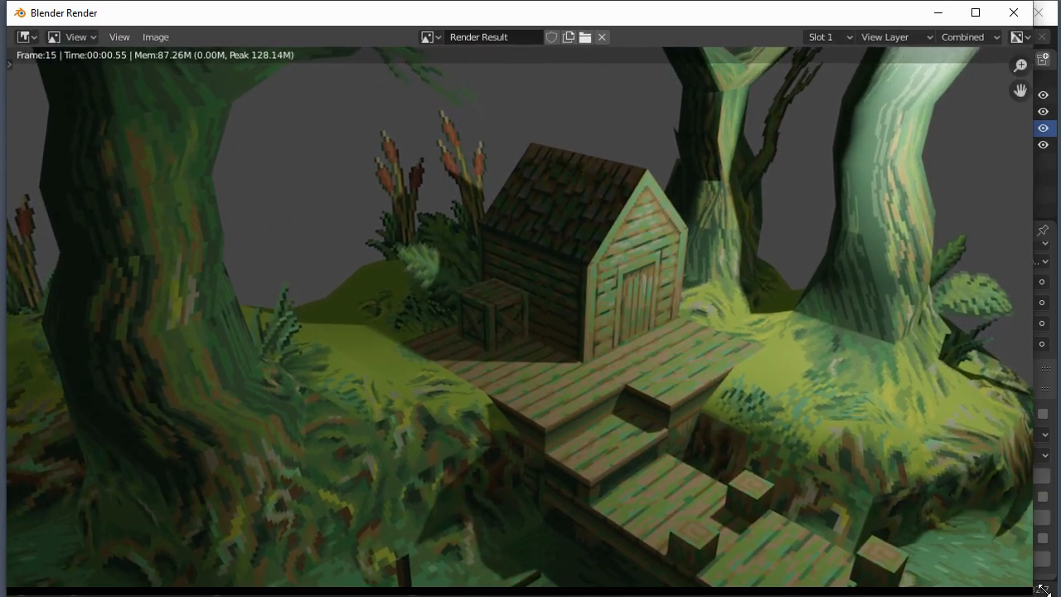
scroll(590, 350, "down", 3)
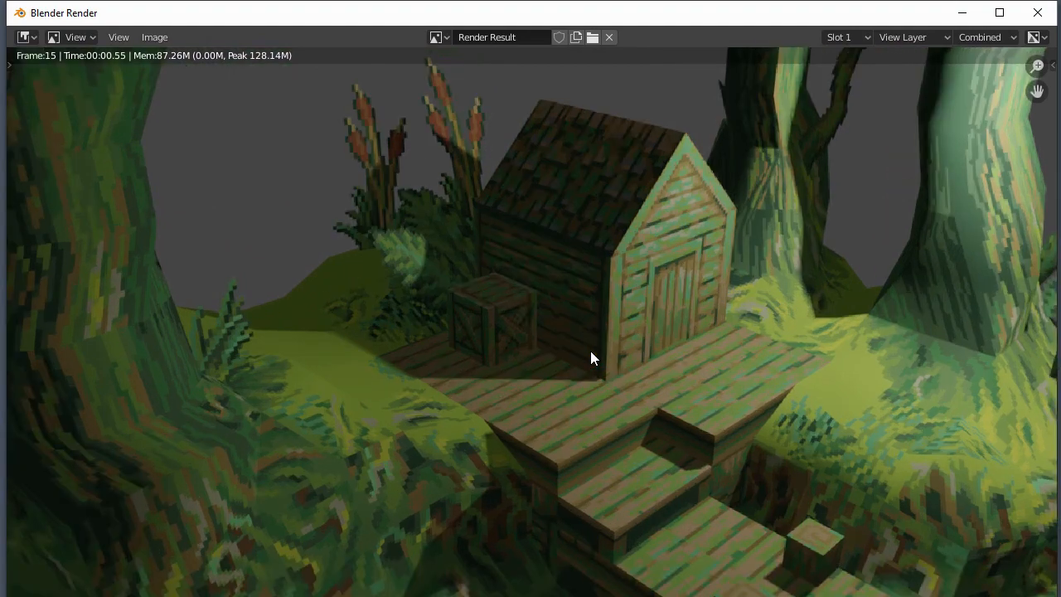
scroll(575, 348, "down", 1)
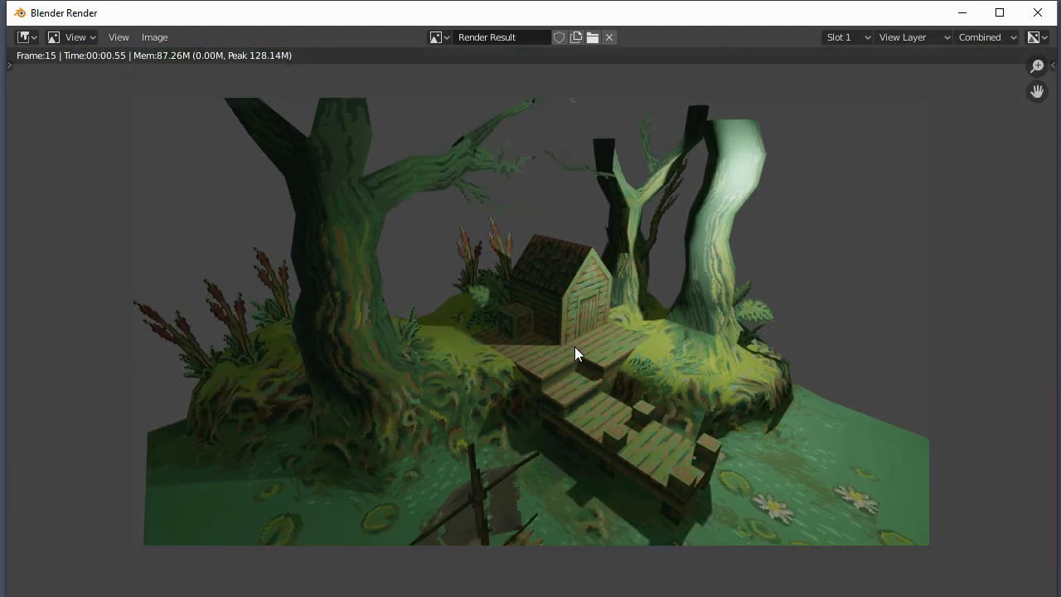
scroll(575, 347, "up", 5)
scroll(574, 354, "down", 4)
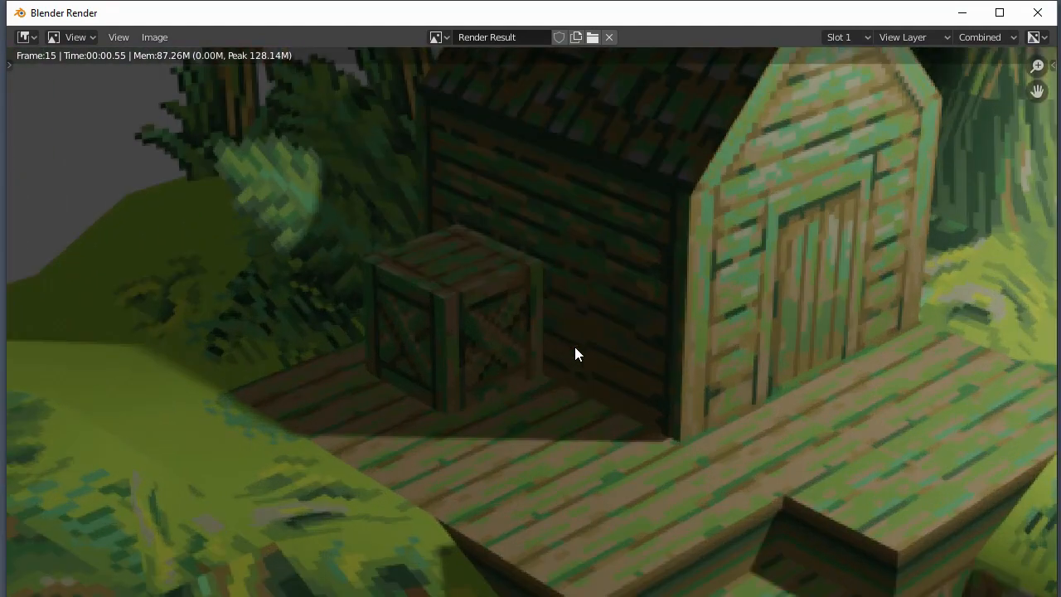
scroll(529, 368, "down", 1)
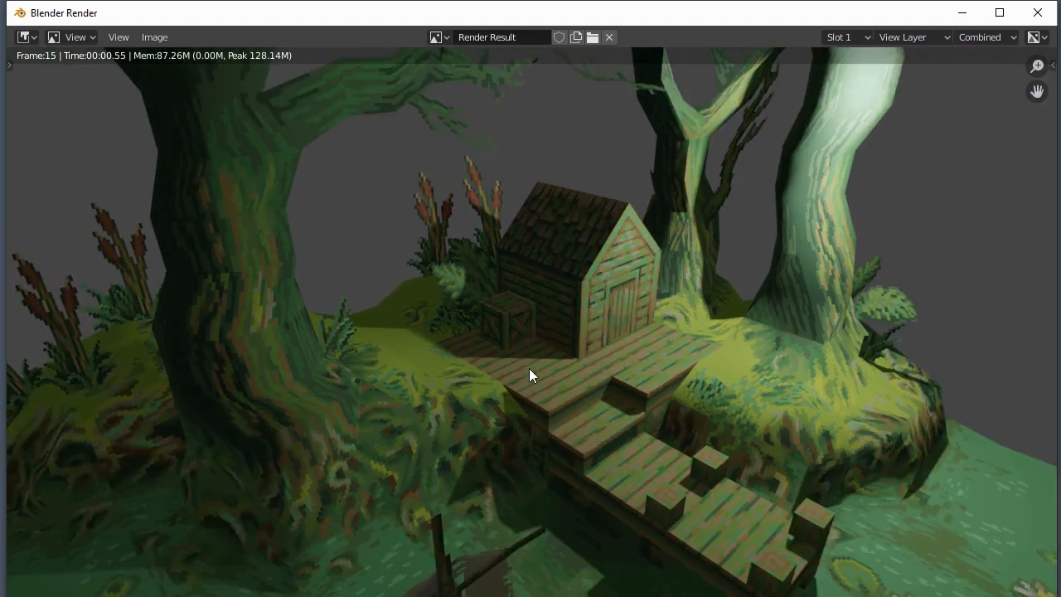
scroll(443, 357, "down", 1)
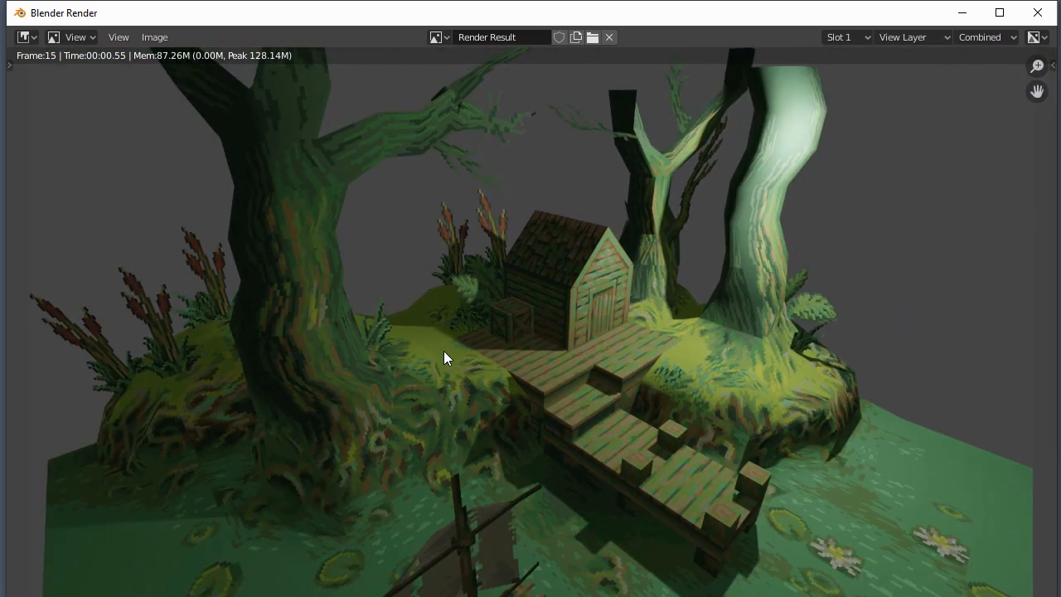
scroll(540, 351, "up", 1)
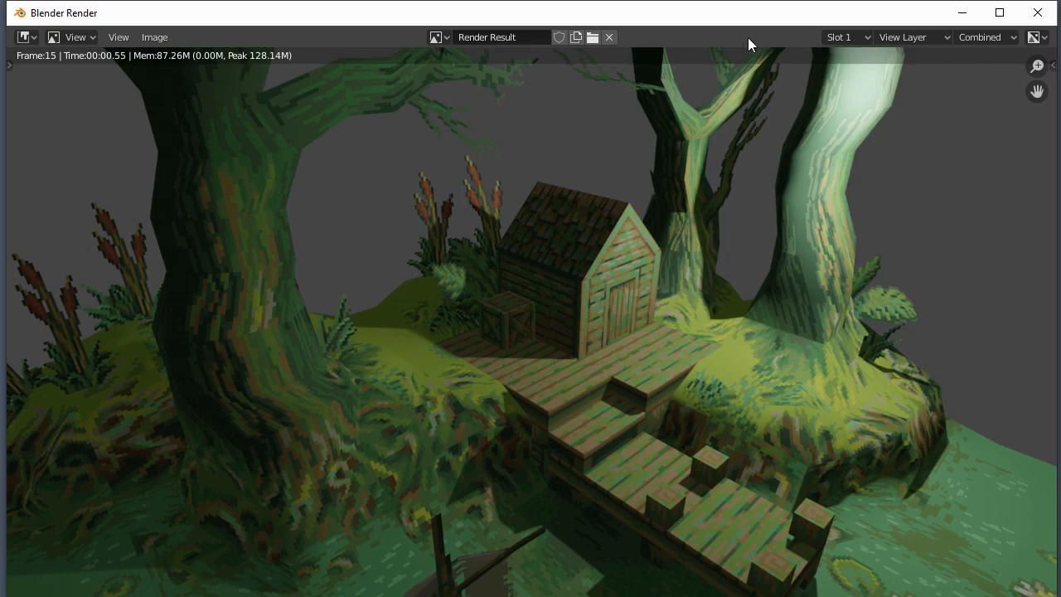
left_click(1036, 12)
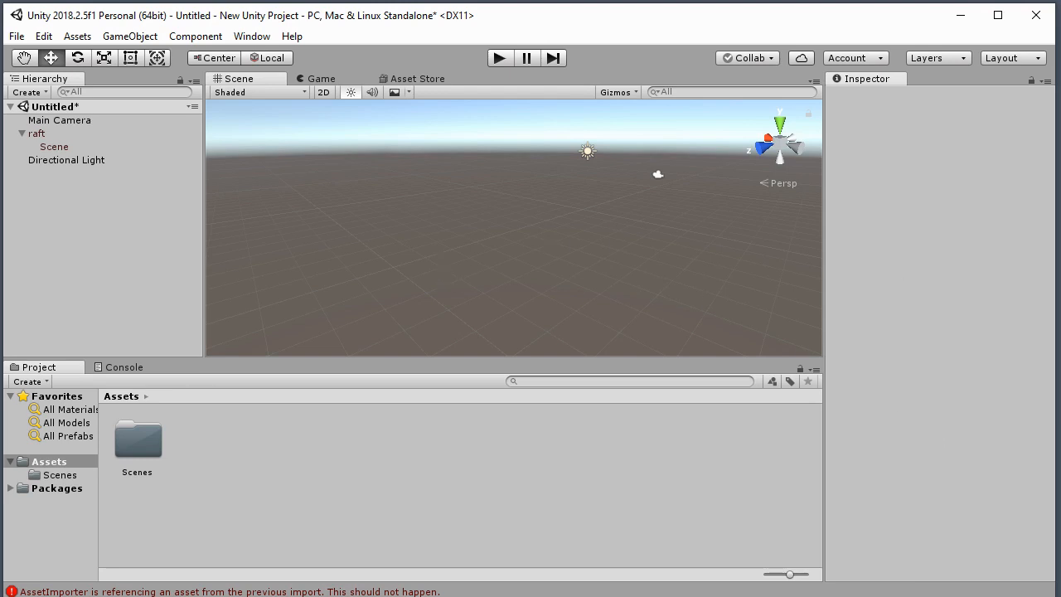
Step: Switch to Unity and add the raft model to the project's Assets folder
left_click_drag(577, 298, 247, 449)
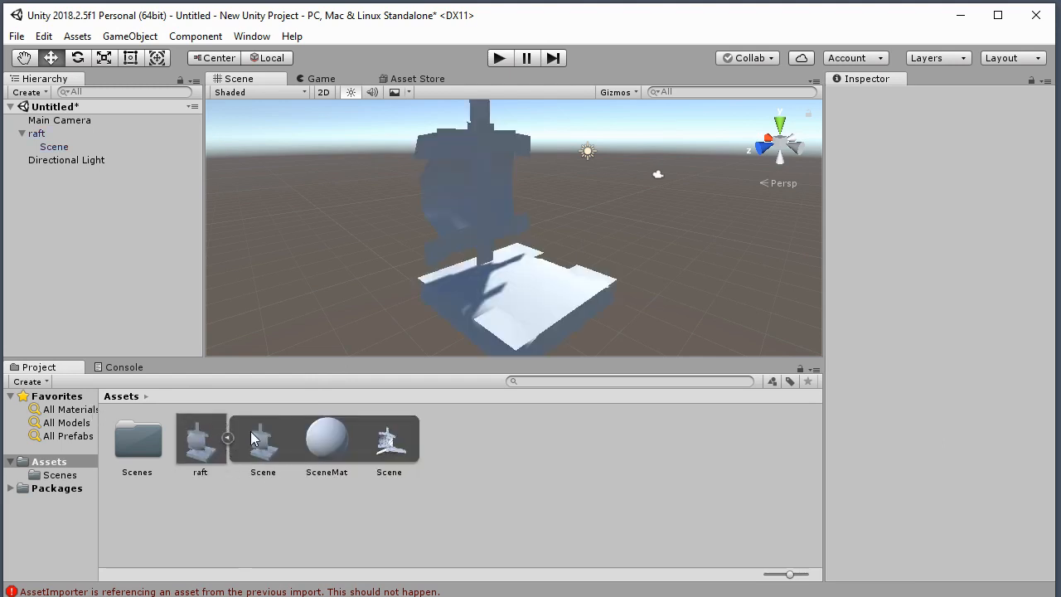
left_click(525, 279)
left_click(520, 482)
Step: Create a material under its default name in Assets and set its shader to Legacy Shaders/Transparent/Diffuse
right_click(486, 445)
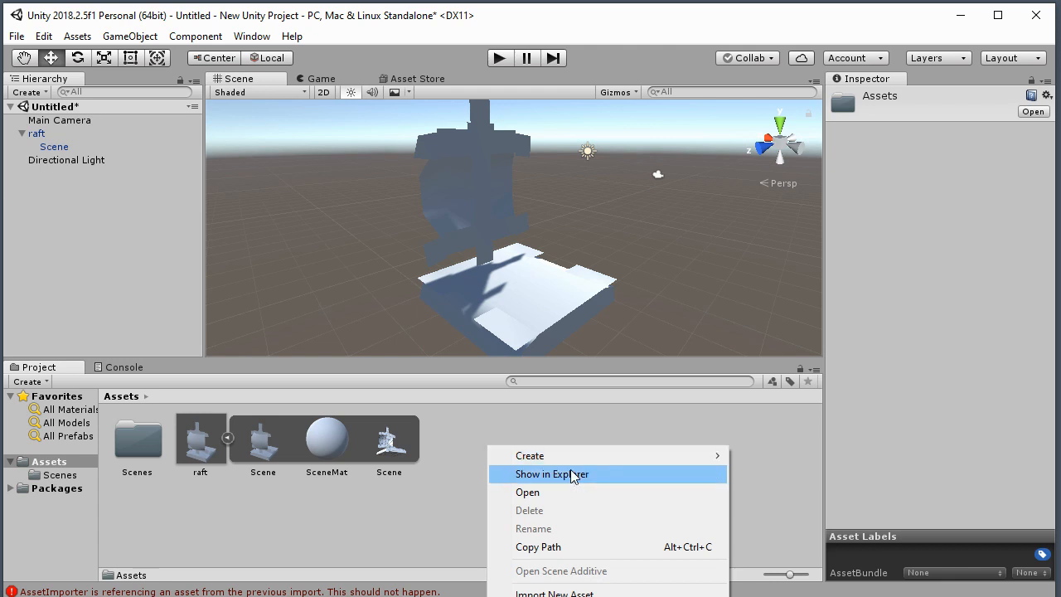
mouse_move(582, 456)
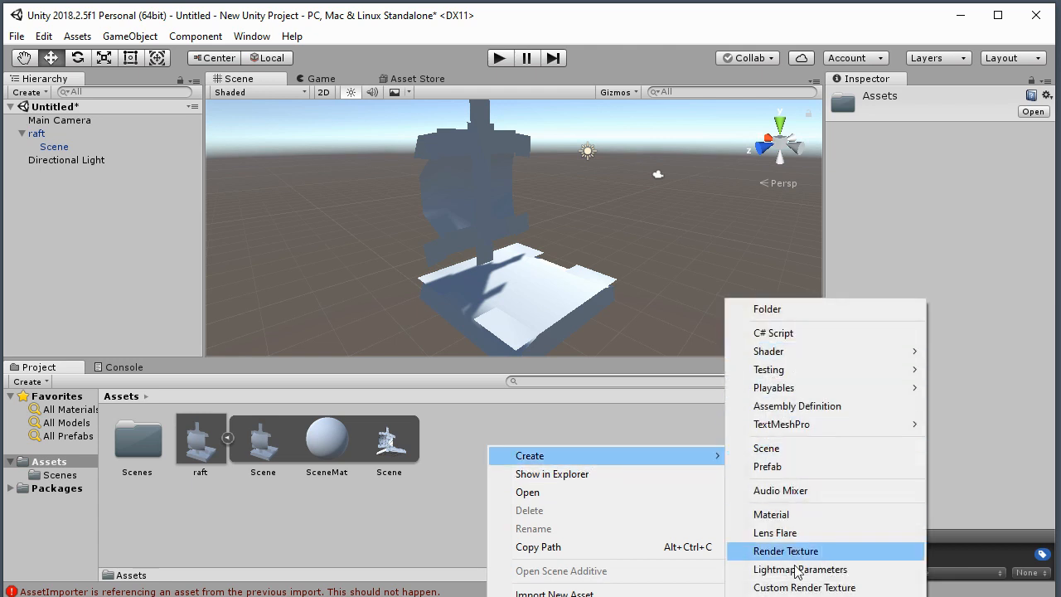
left_click(798, 514)
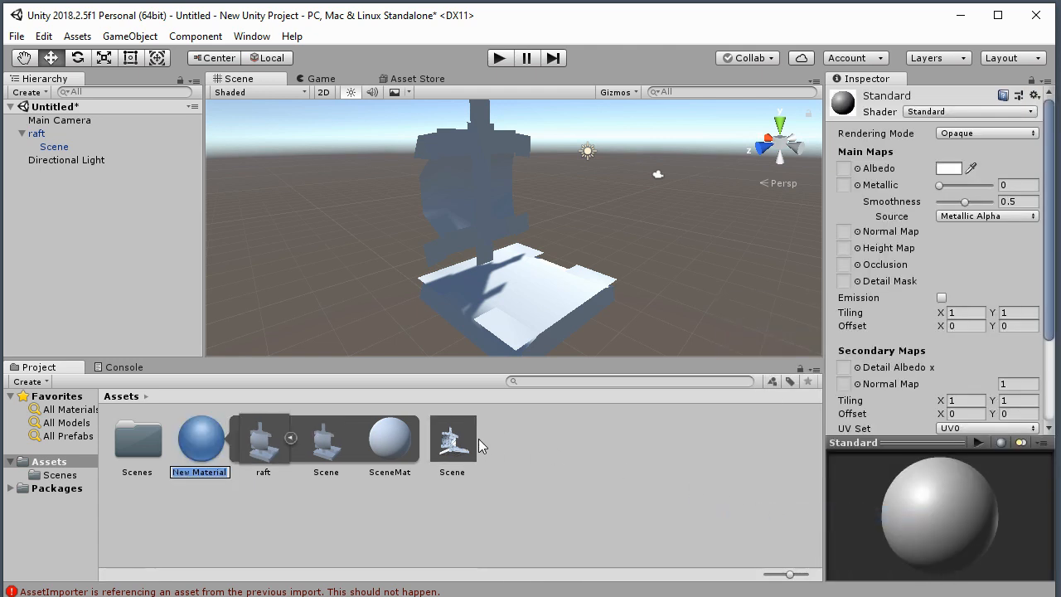
key("Return")
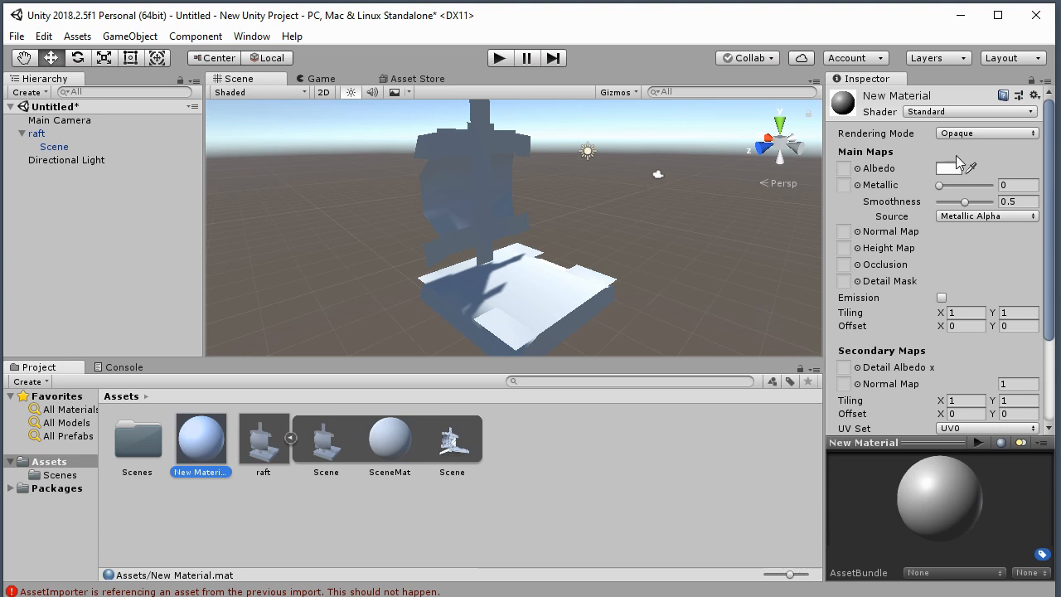
left_click(918, 114)
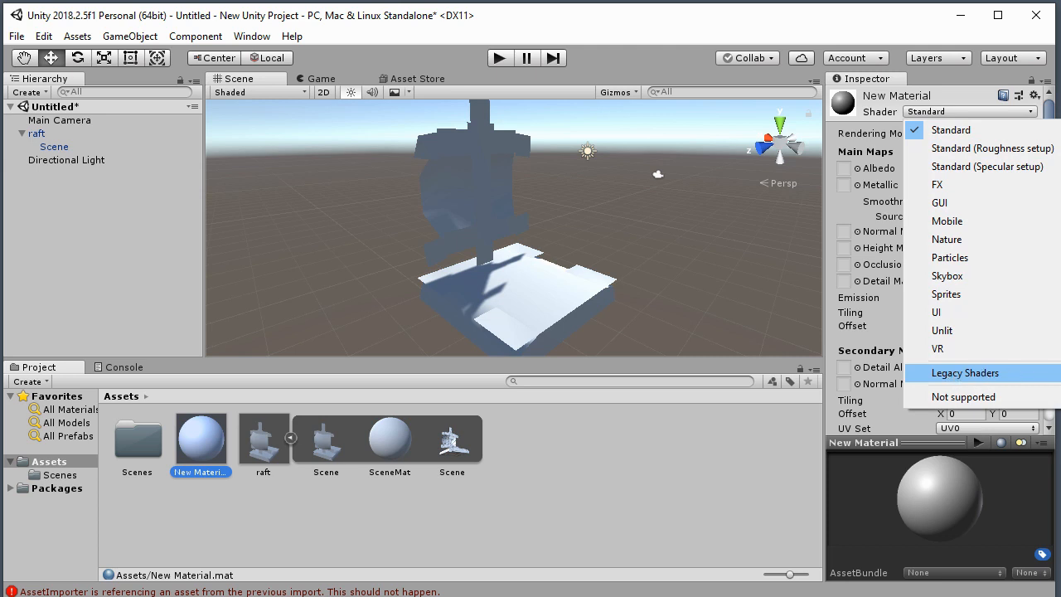
left_click(953, 391)
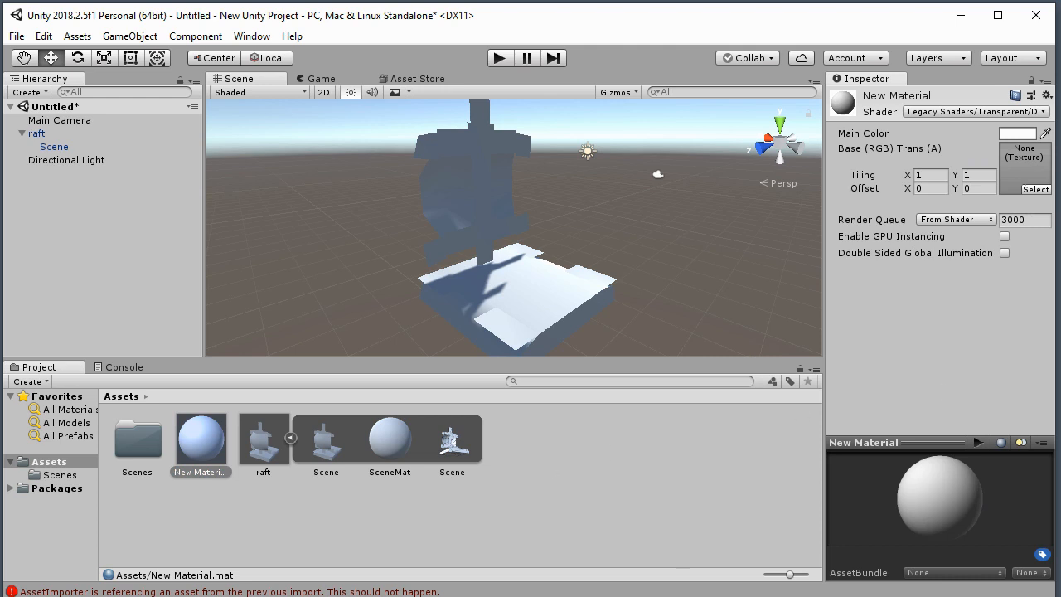
Step: Import texture_0 as the new material's base texture and apply the material to the raft in the scene
left_click_drag(201, 439, 668, 430)
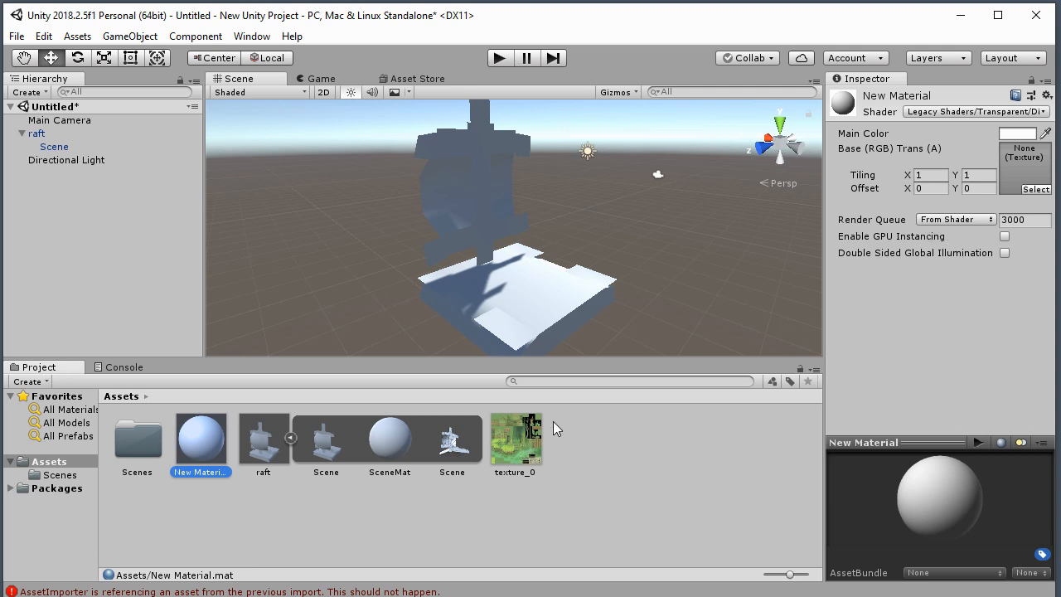
left_click_drag(522, 437, 1033, 169)
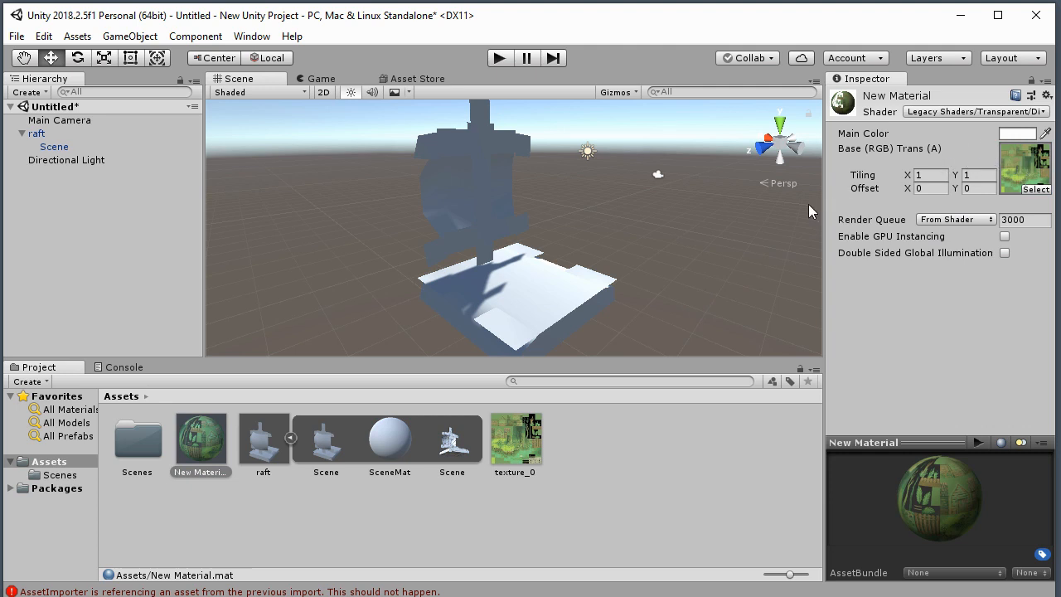
left_click_drag(200, 452, 462, 253)
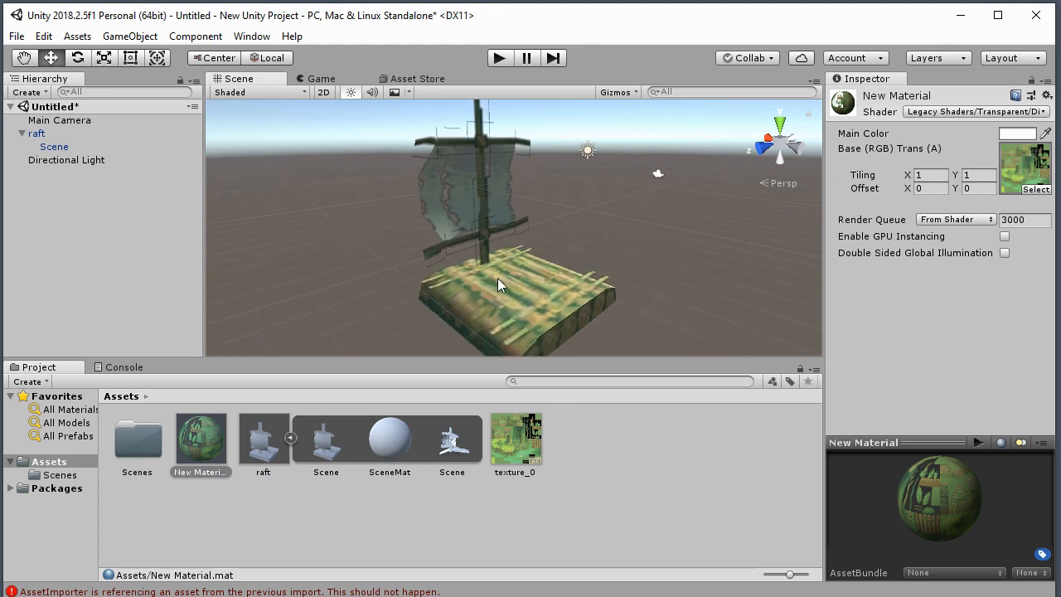
scroll(497, 286, "up", 5)
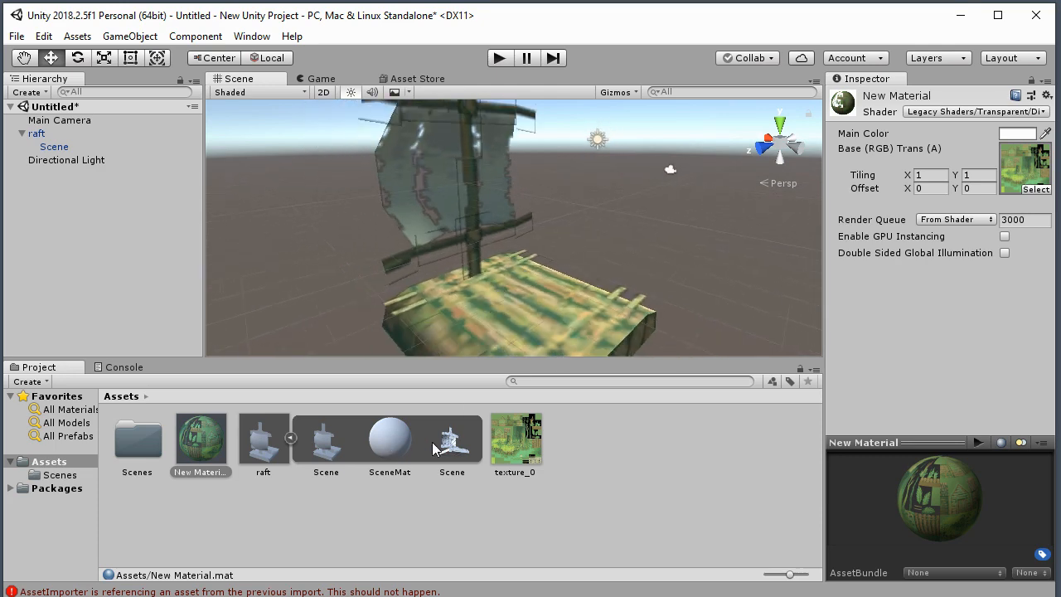
Step: Set the filter mode of texture_0 to Point (no filter), check the raft's pixelated look, and apply the import settings
left_click(523, 440)
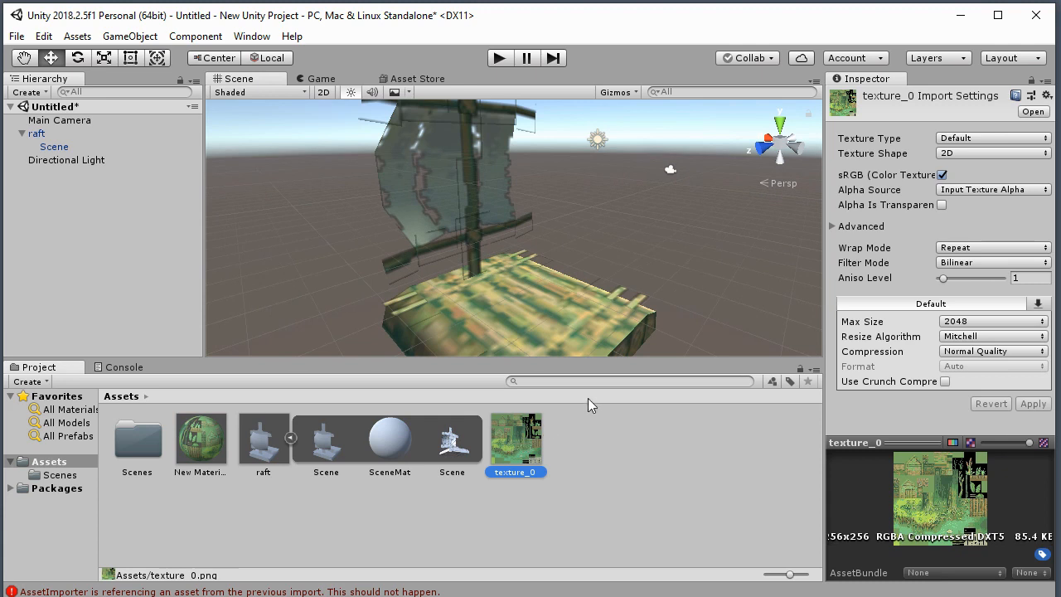
left_click(955, 264)
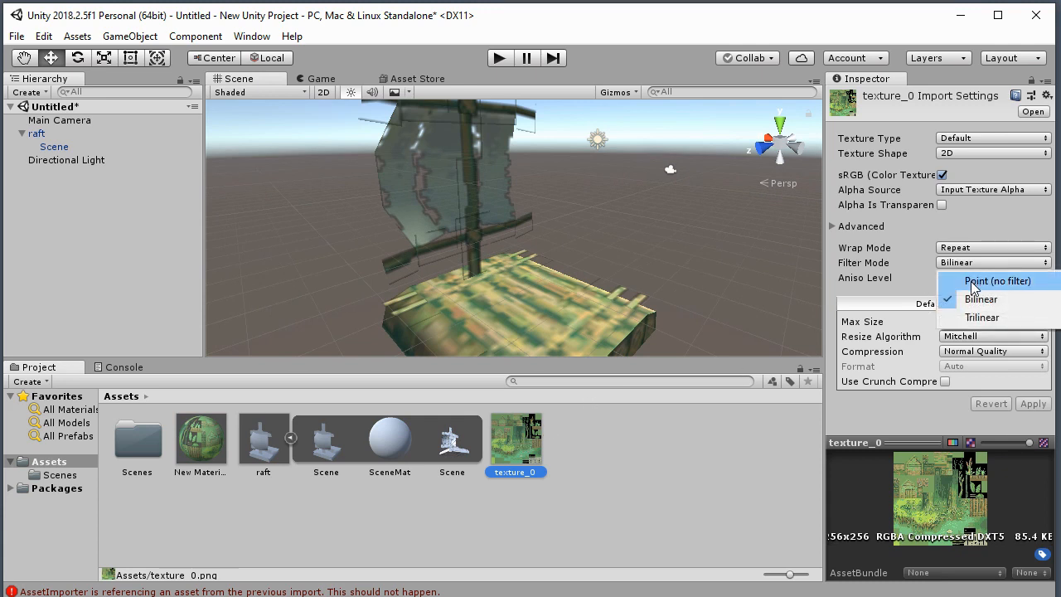
left_click(982, 284)
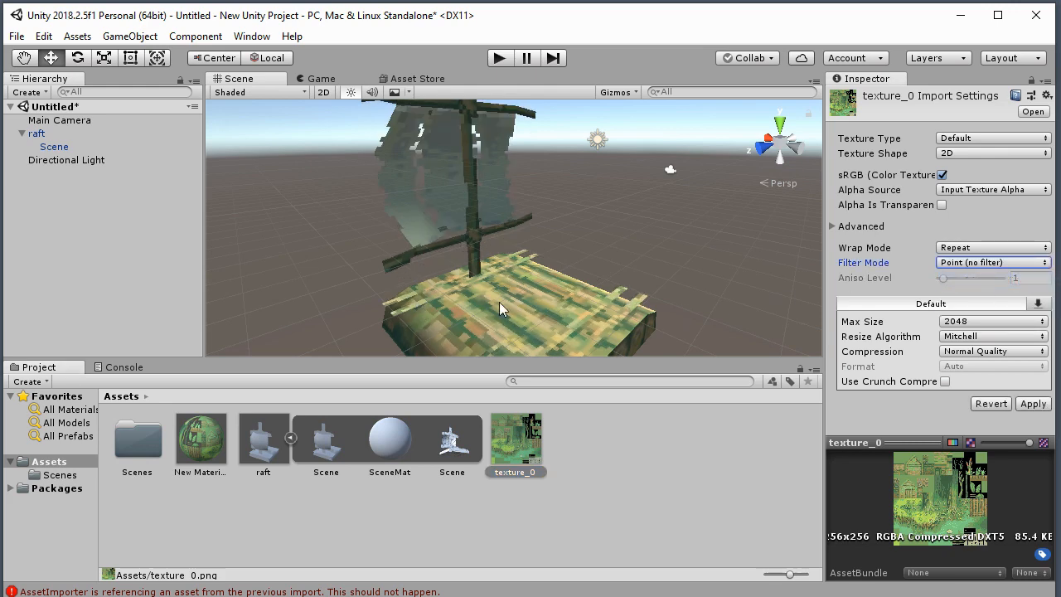
scroll(487, 303, "up", 5)
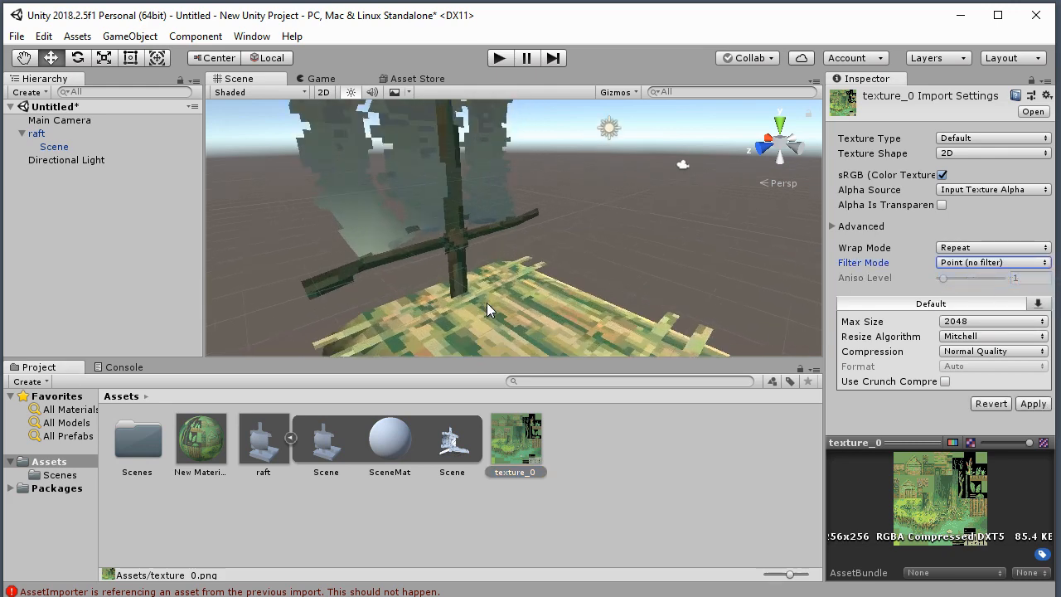
scroll(486, 302, "down", 3)
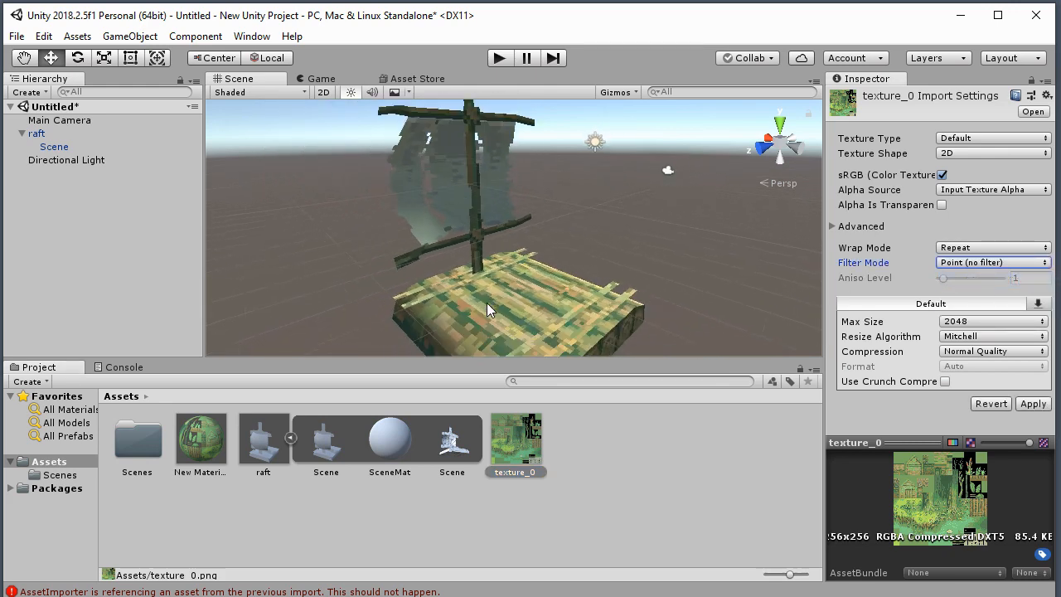
left_click(617, 209)
left_click(577, 345)
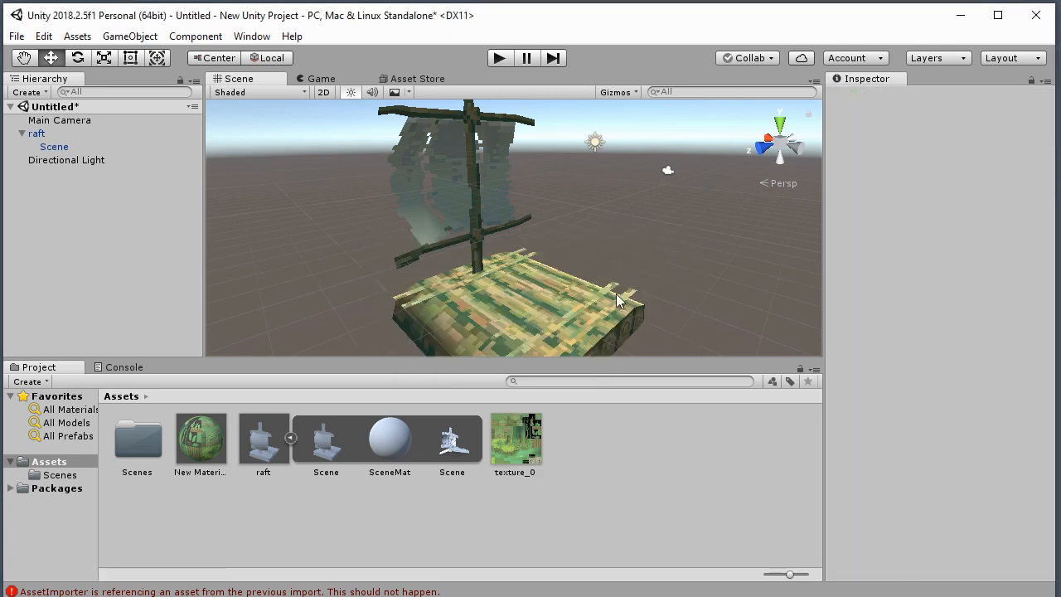
Step: Examine the raft's pixelated texture and transparent sail up close in the scene, and select texture_0 in Assets
scroll(595, 249, "down", 2)
scroll(595, 250, "up", 4)
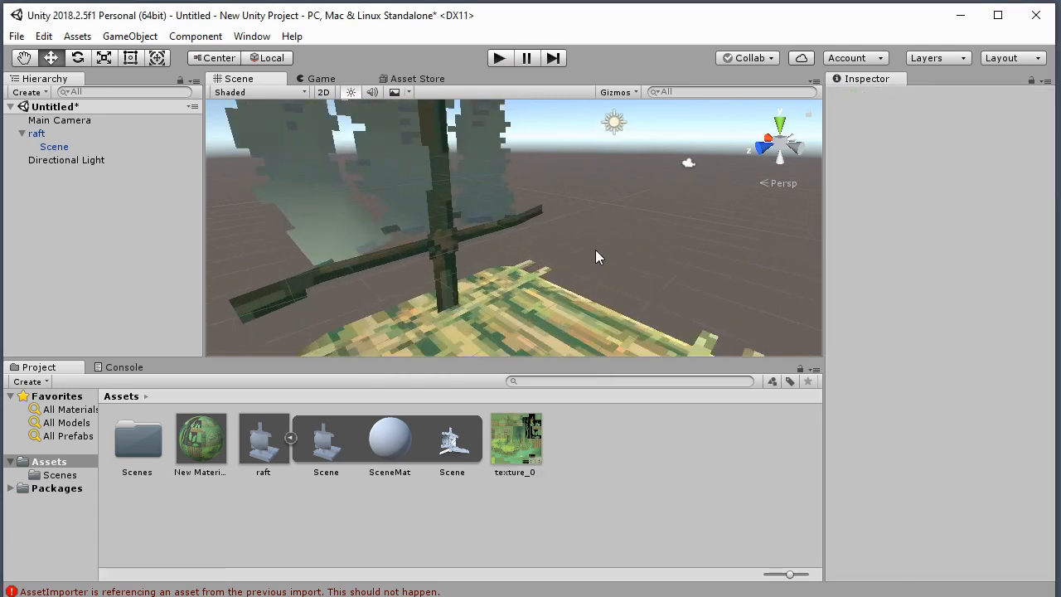
scroll(564, 264, "down", 1)
scroll(549, 269, "down", 2)
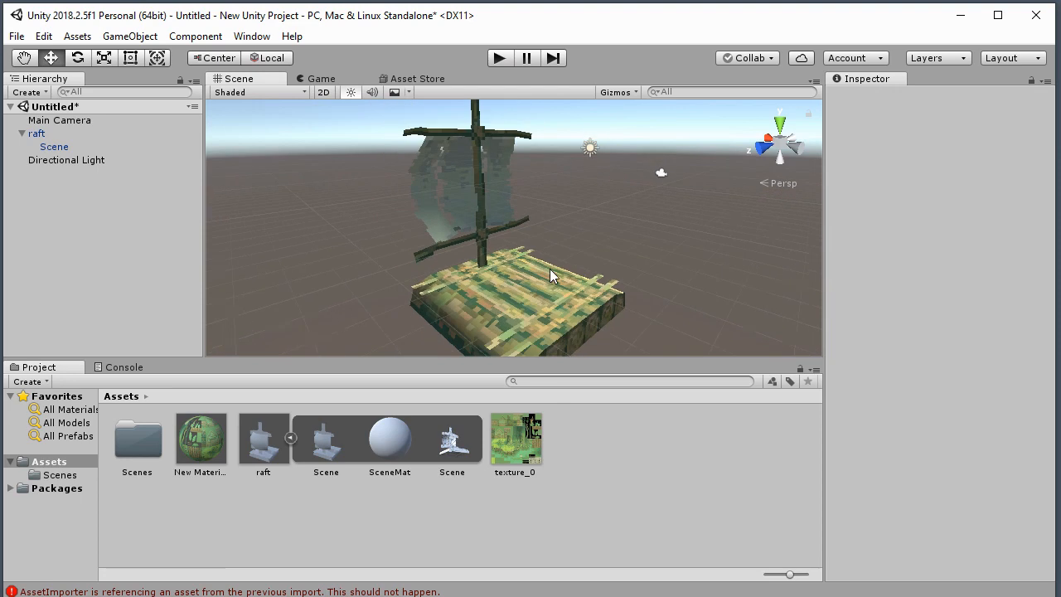
scroll(549, 268, "up", 4)
scroll(549, 268, "down", 3)
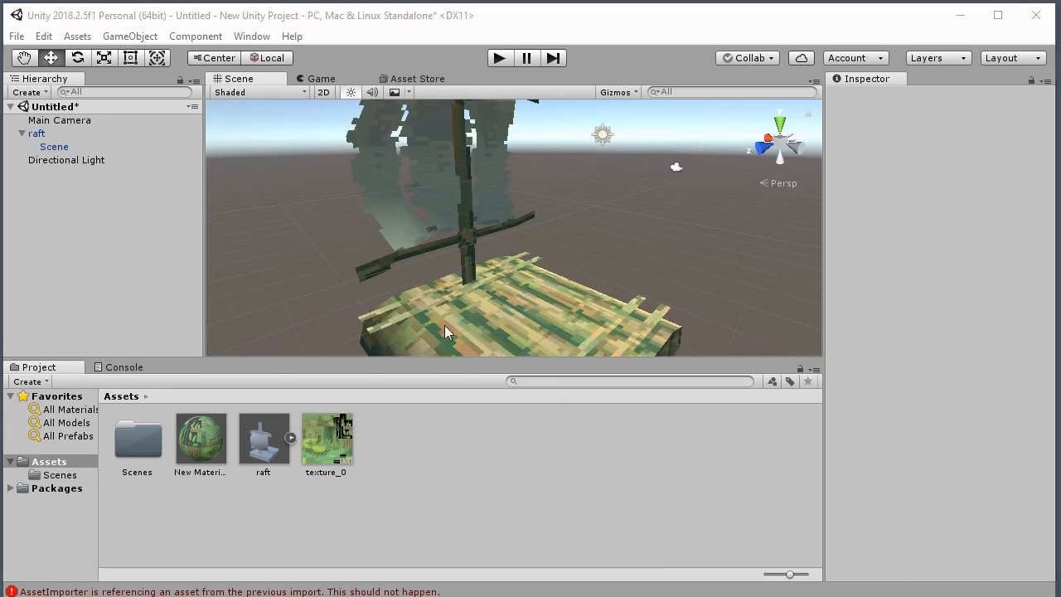
left_click(328, 459)
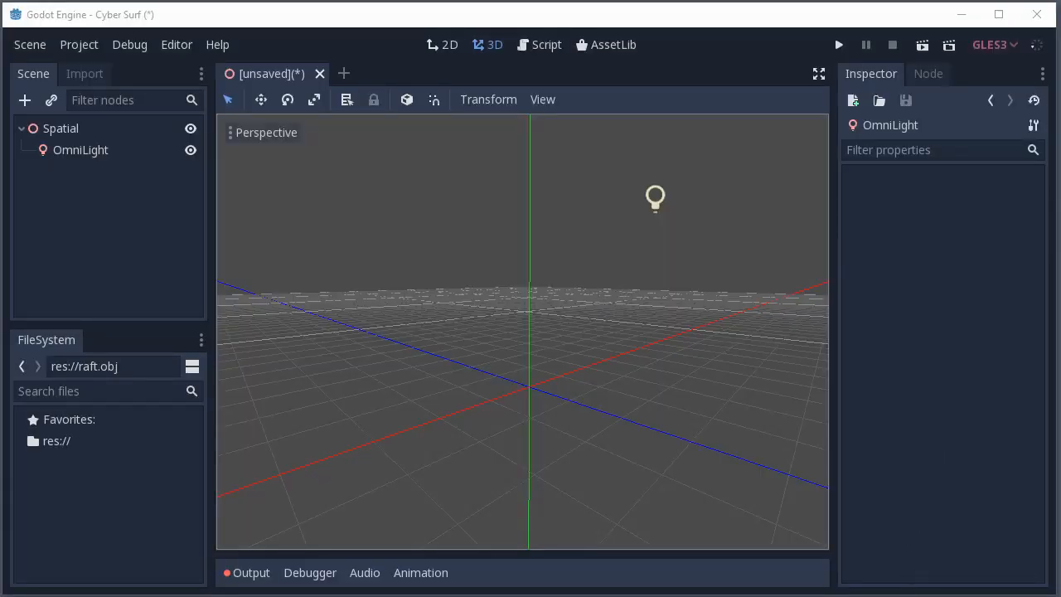
Step: Switch to Godot Engine, add raft.obj to the project's res:// folder, and place the raft in the 3D scene
left_click_drag(1052, 249, 119, 488)
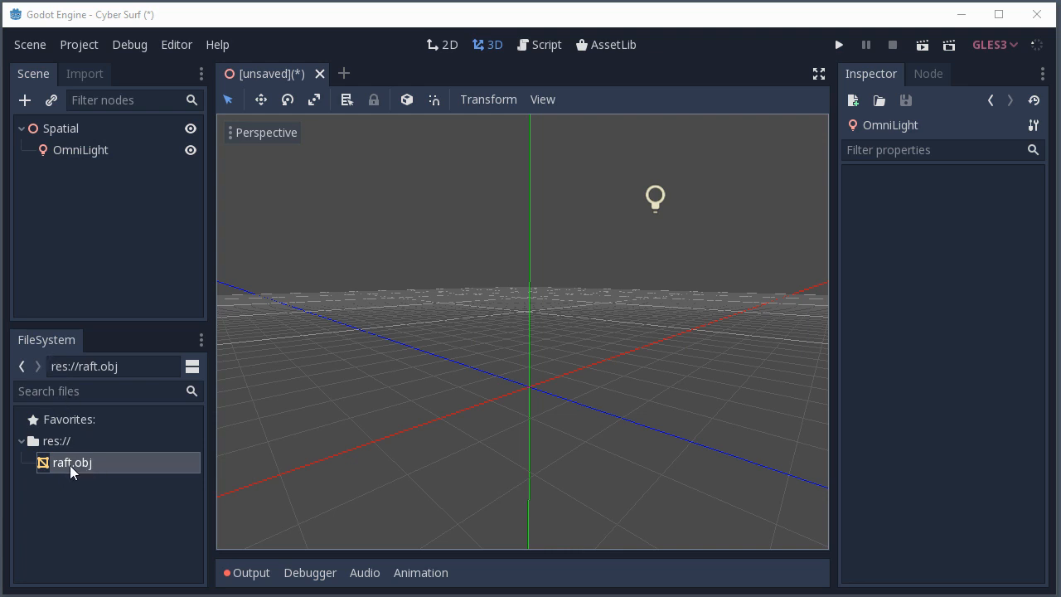
left_click_drag(69, 465, 533, 383)
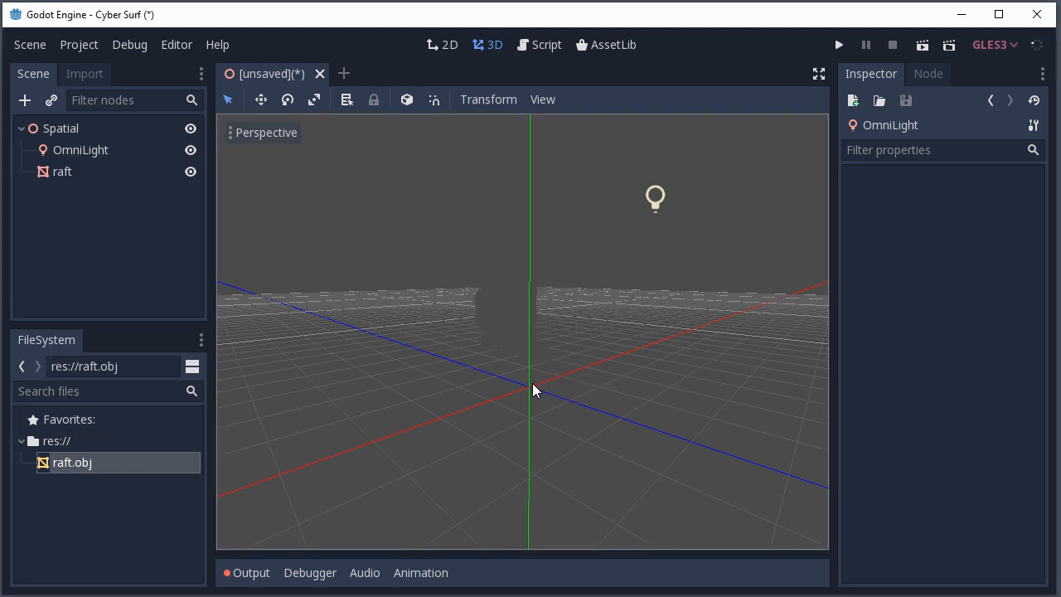
left_click(539, 339)
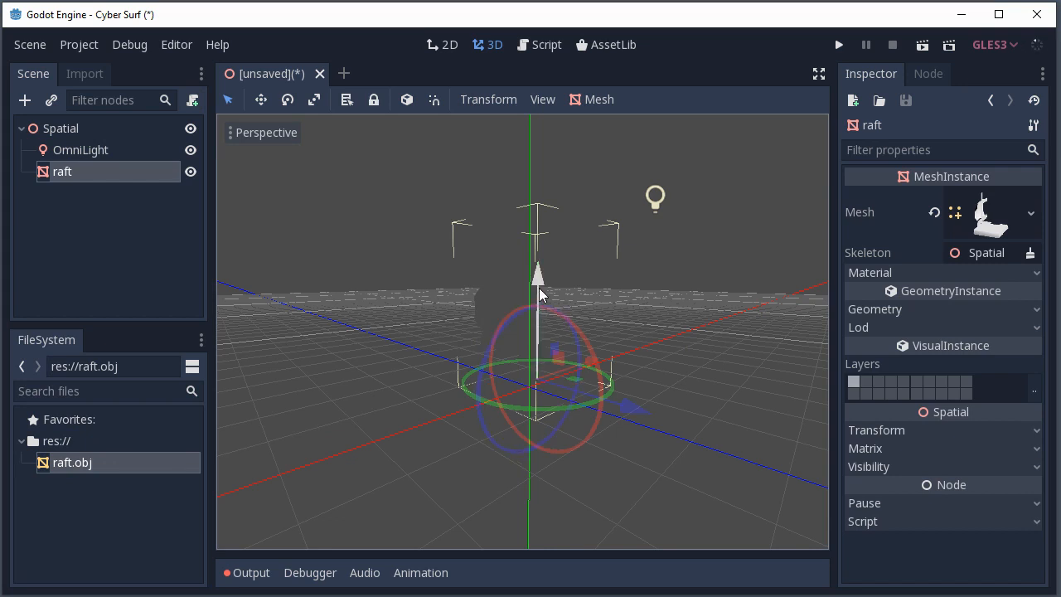
Step: Move the raft upward and horizontally in the scene so the OmniLight illuminates it
left_click_drag(539, 287, 540, 240)
left_click_drag(630, 350, 752, 368)
left_click_drag(658, 333, 614, 341)
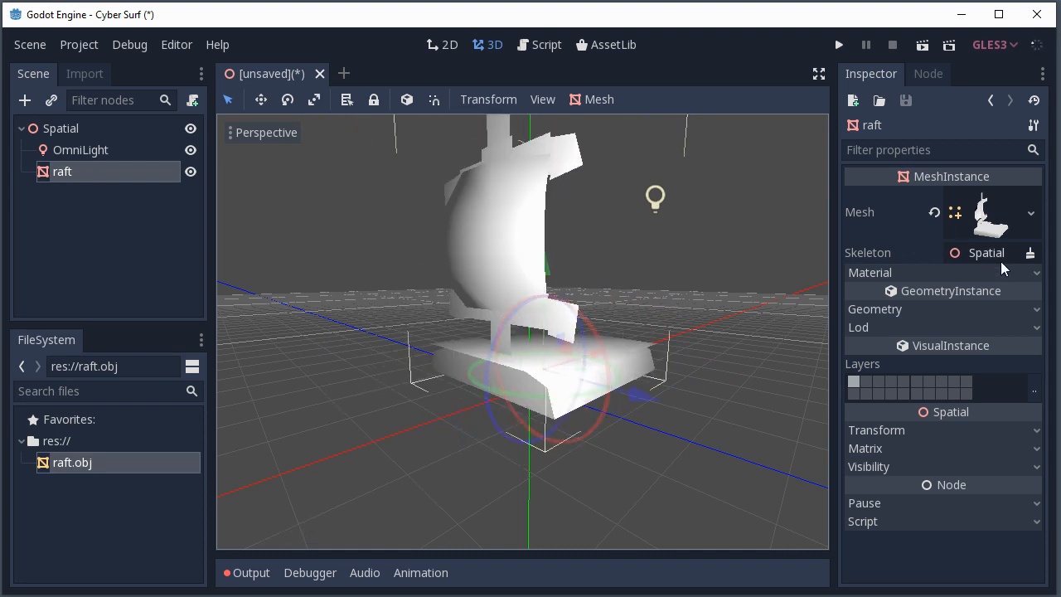
Step: Assign a new SpatialMaterial to material slot 0 of the raft
left_click(898, 273)
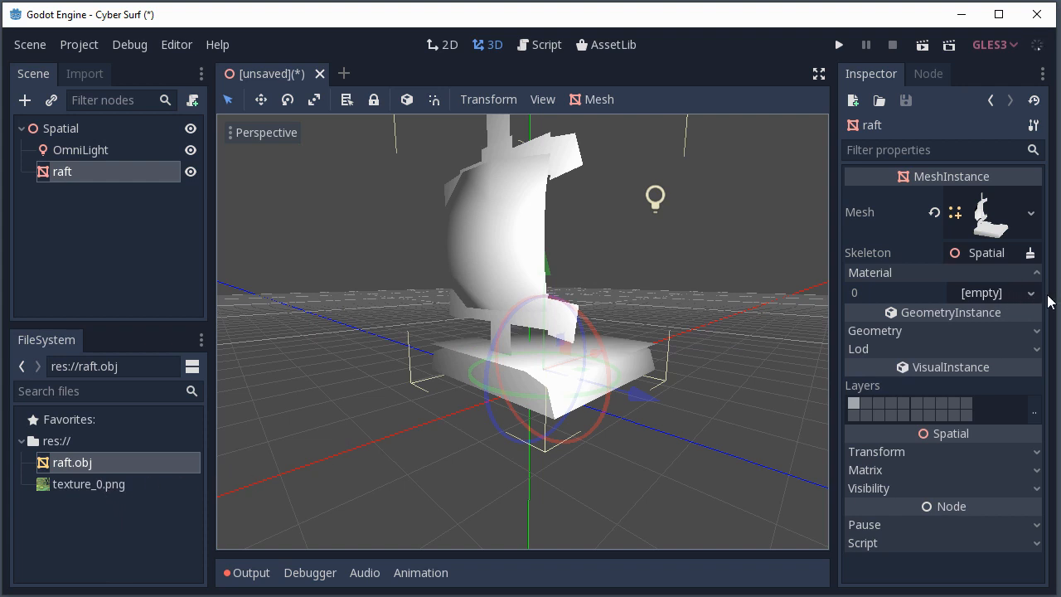
left_click(1012, 294)
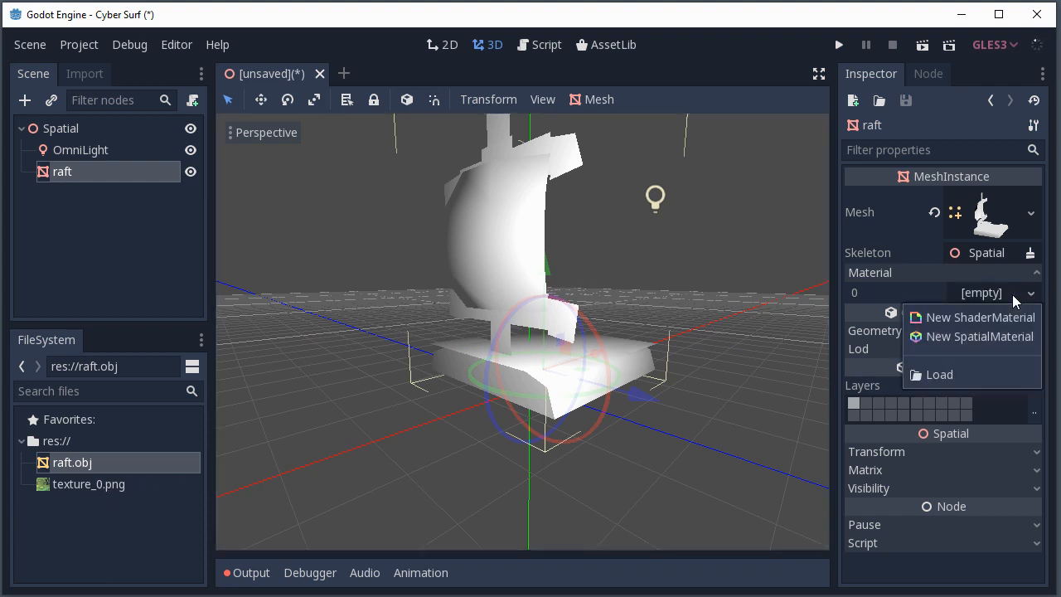
left_click(953, 338)
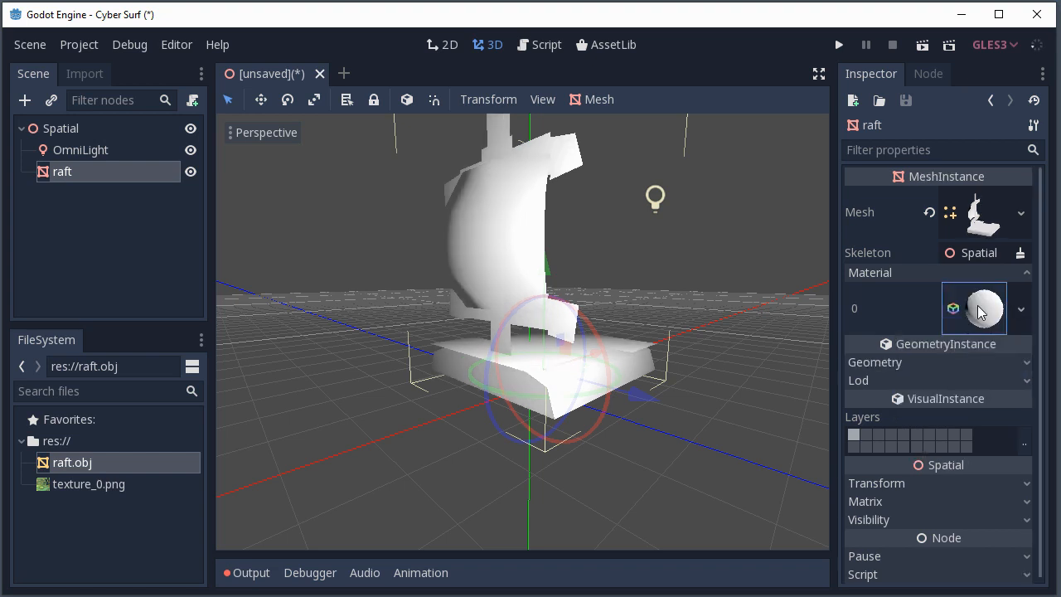
Step: Load texture_0.png as the albedo texture of the raft's SpatialMaterial and check how it looks on the model
left_click(981, 312)
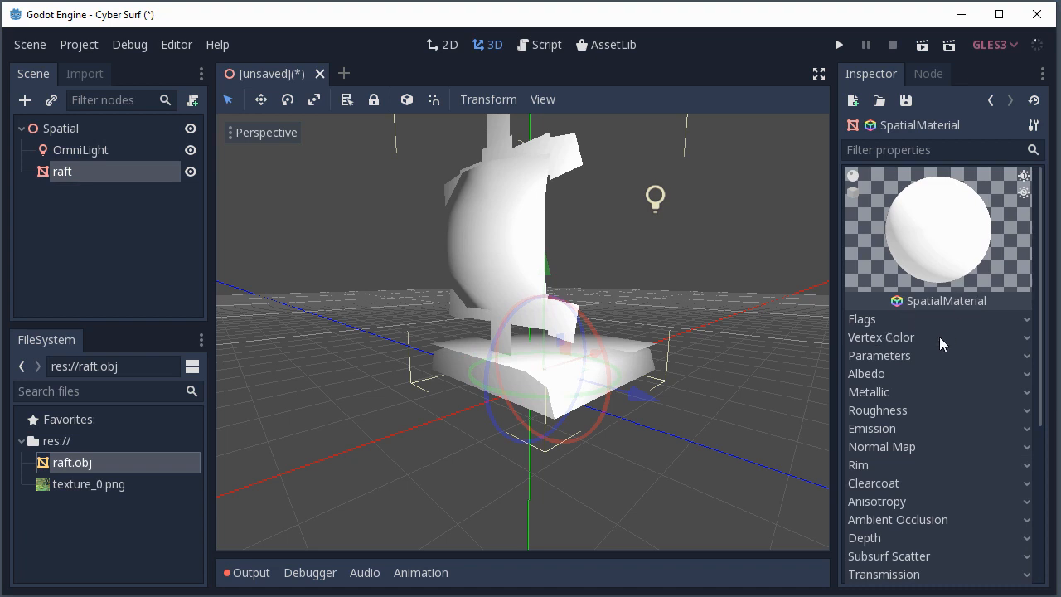
left_click(877, 374)
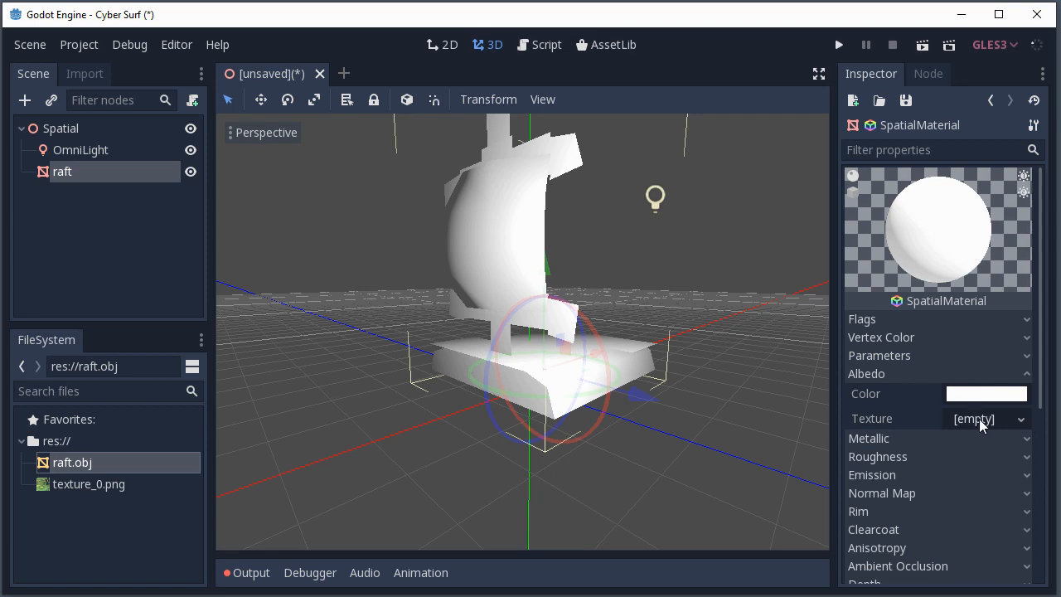
left_click(1013, 419)
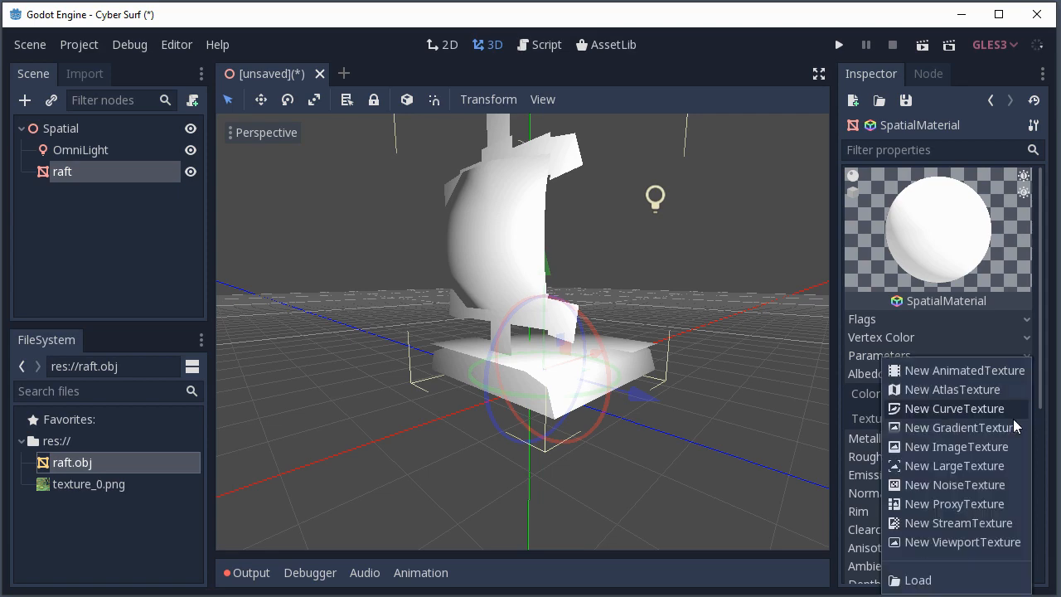
left_click(917, 580)
left_click(415, 234)
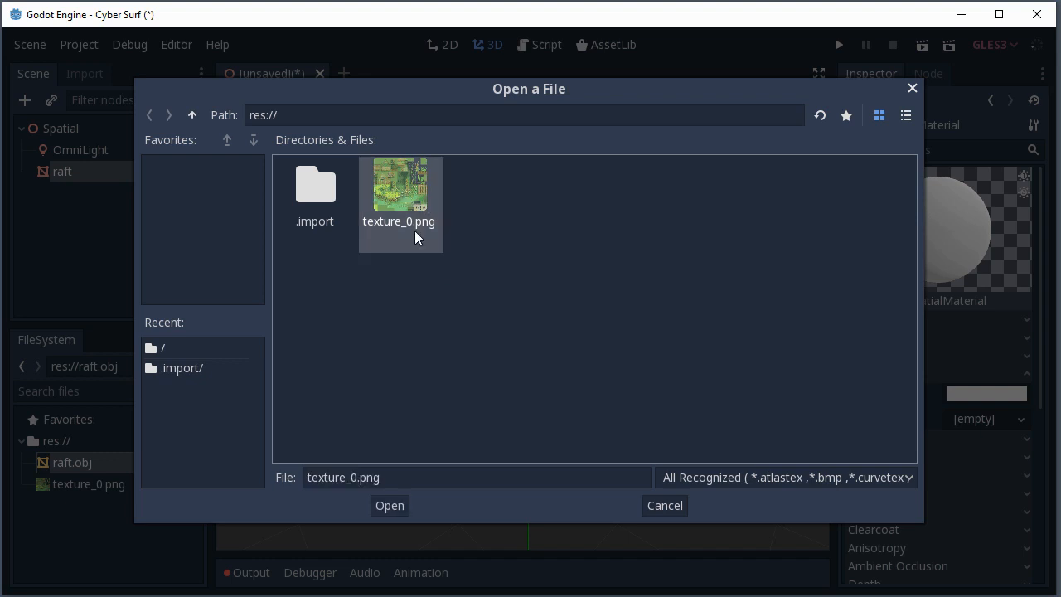
left_click(389, 506)
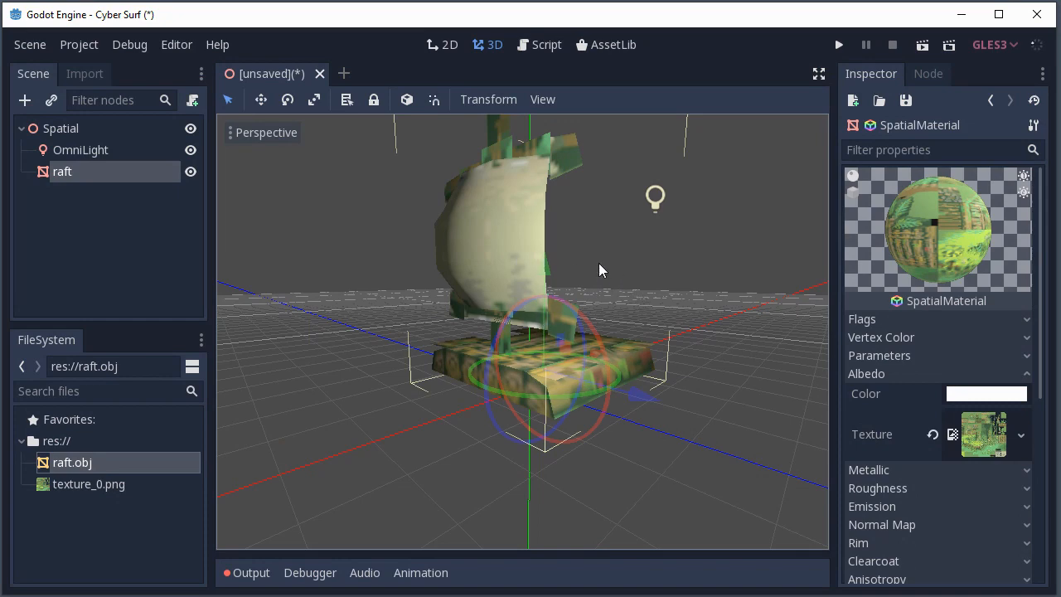
middle_click_drag(595, 295, 530, 313)
scroll(525, 314, "up", 5)
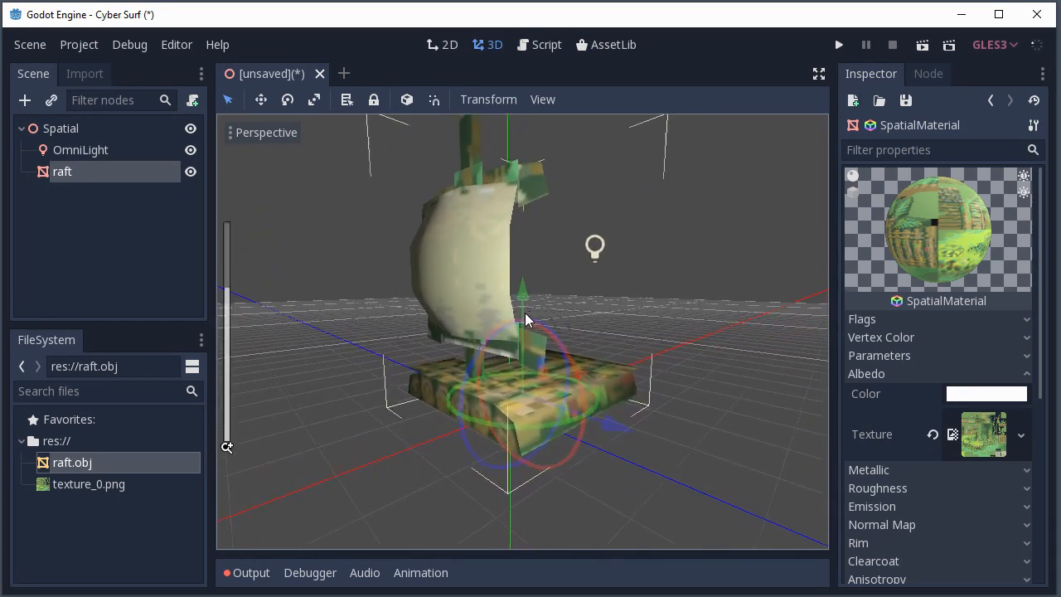
scroll(524, 314, "down", 5)
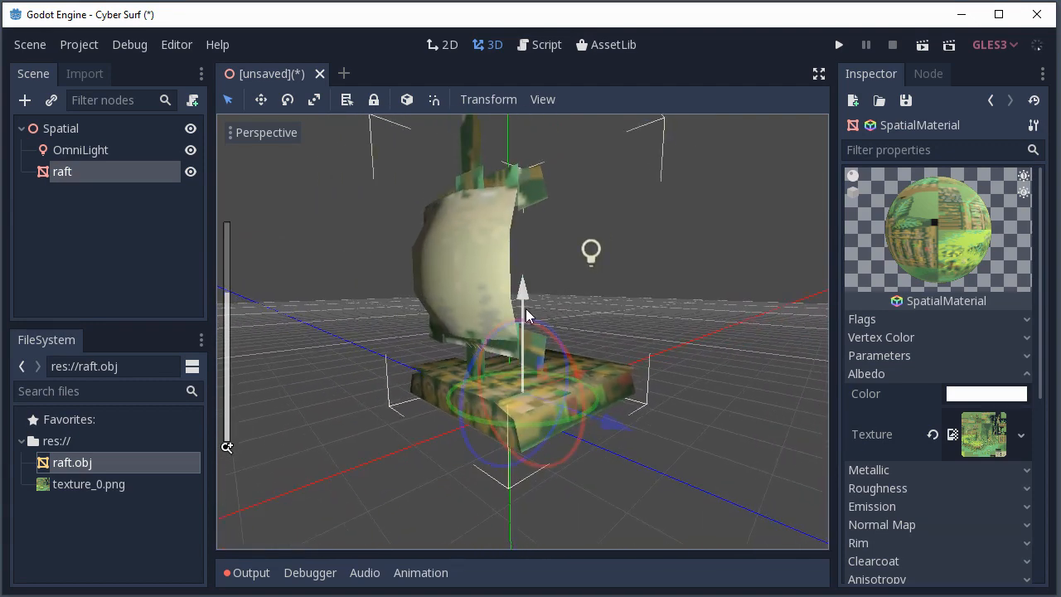
Step: Disable Filter in the import settings of texture_0.png, reimport the texture, and check the raft up close
left_click(84, 75)
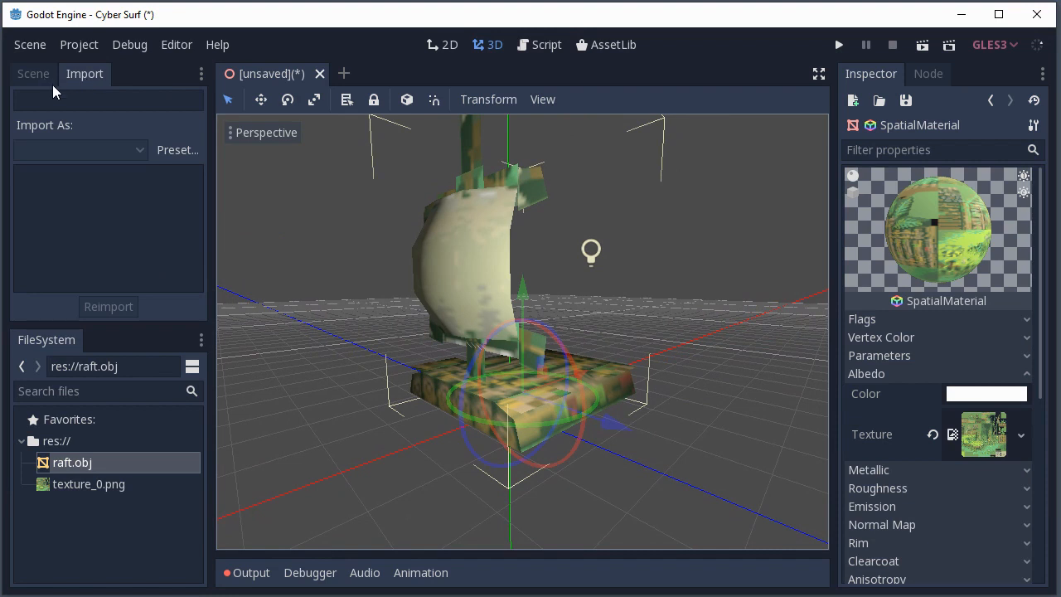
left_click(78, 491)
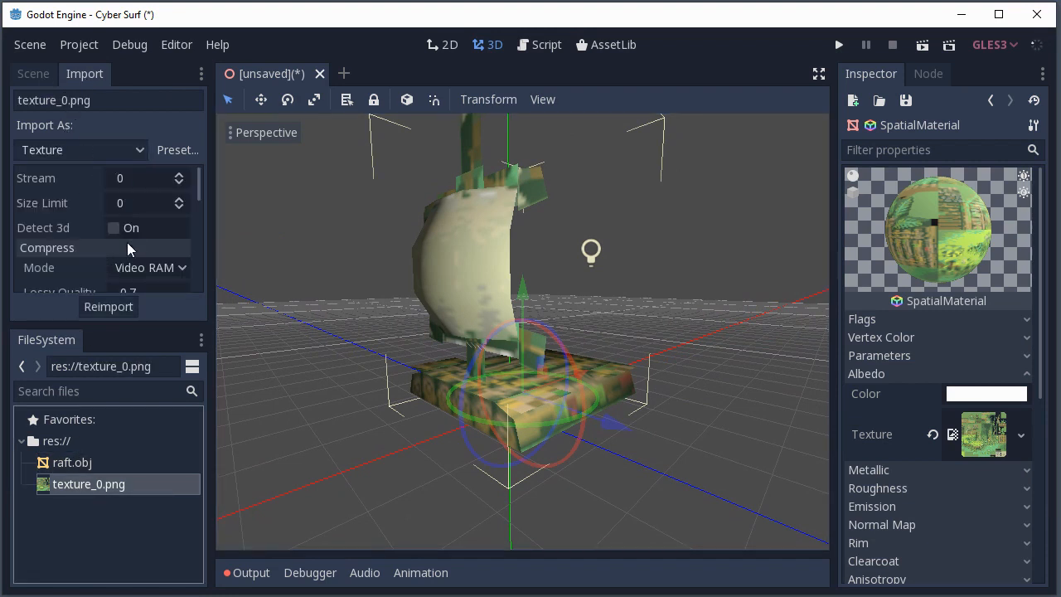
scroll(91, 198, "down", 1)
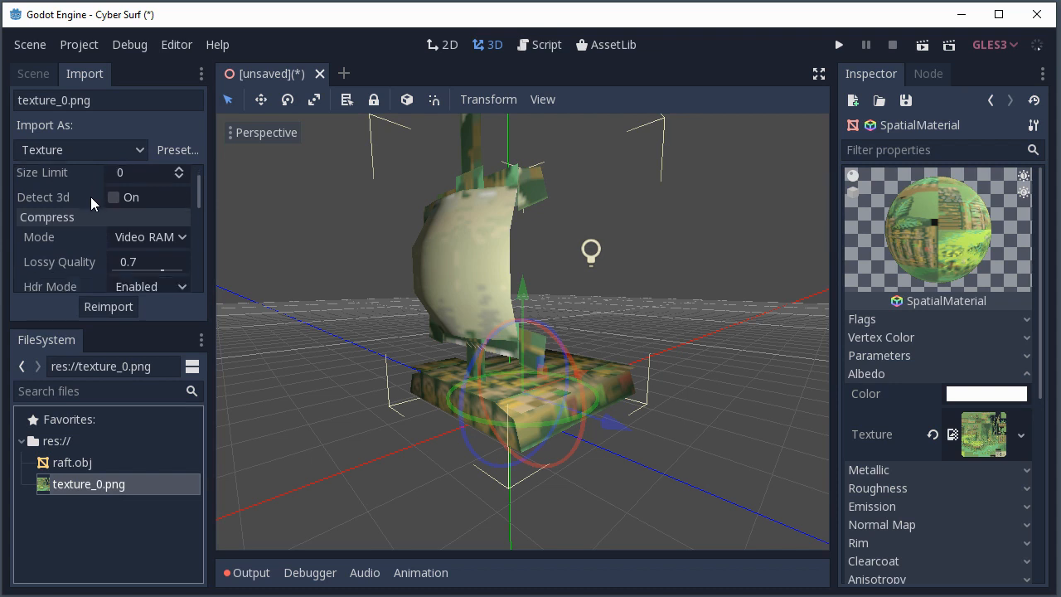
scroll(103, 210, "down", 1)
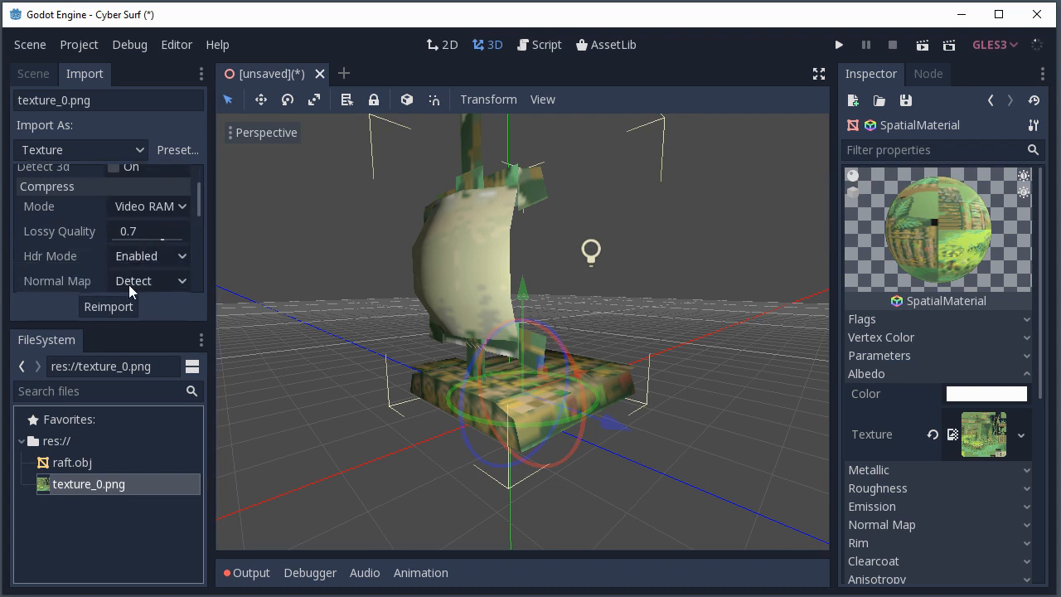
scroll(71, 248, "down", 2)
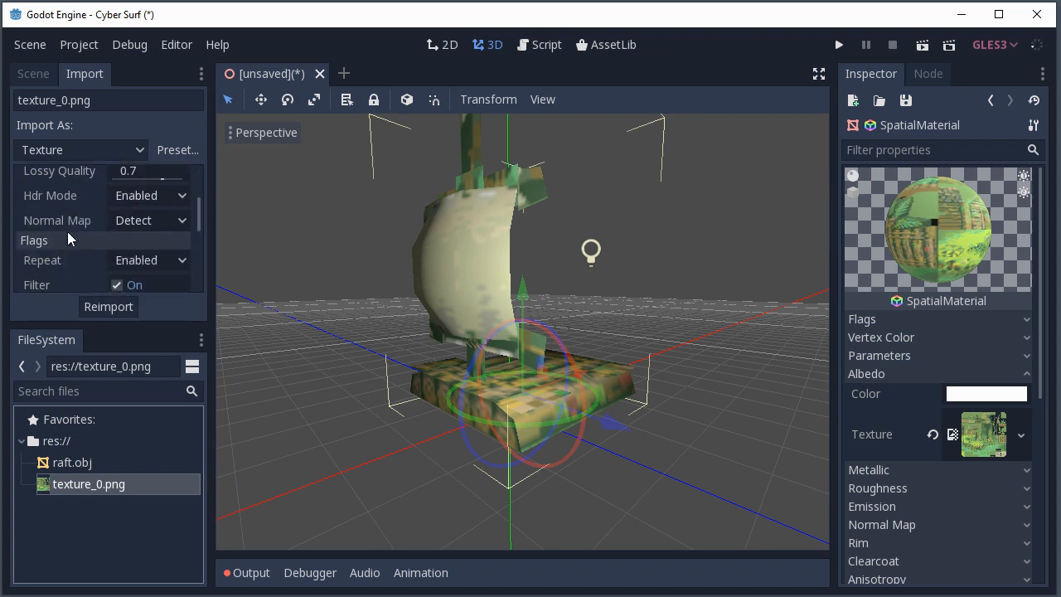
scroll(76, 222, "down", 1)
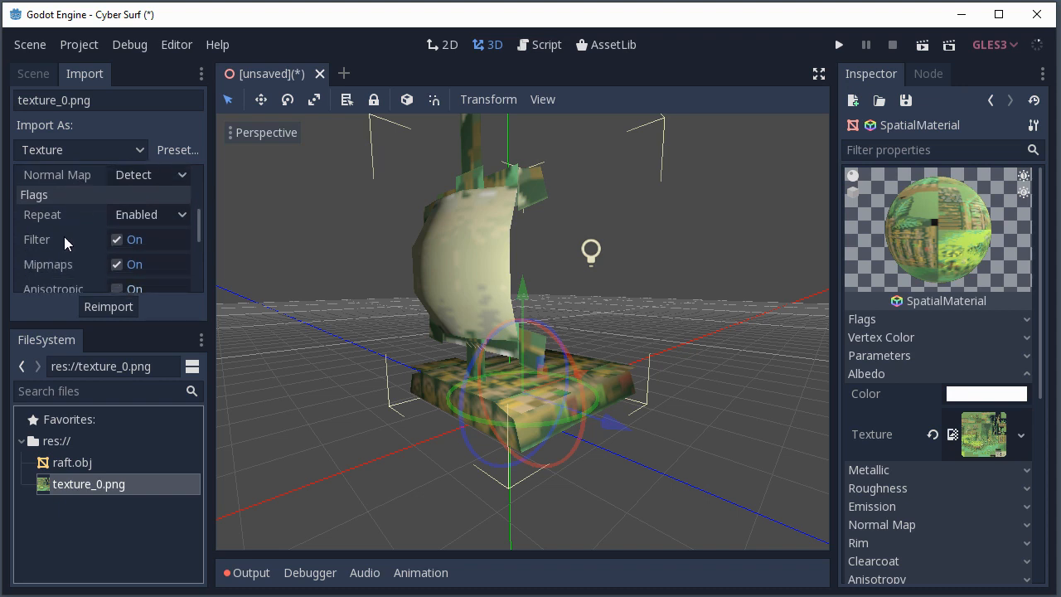
scroll(48, 239, "down", 1)
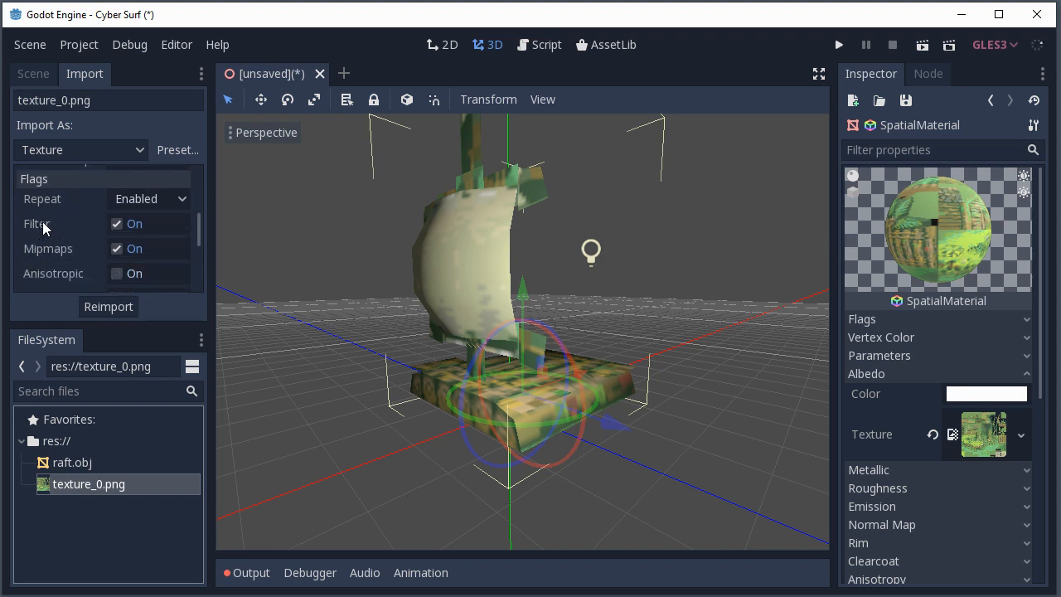
left_click(116, 223)
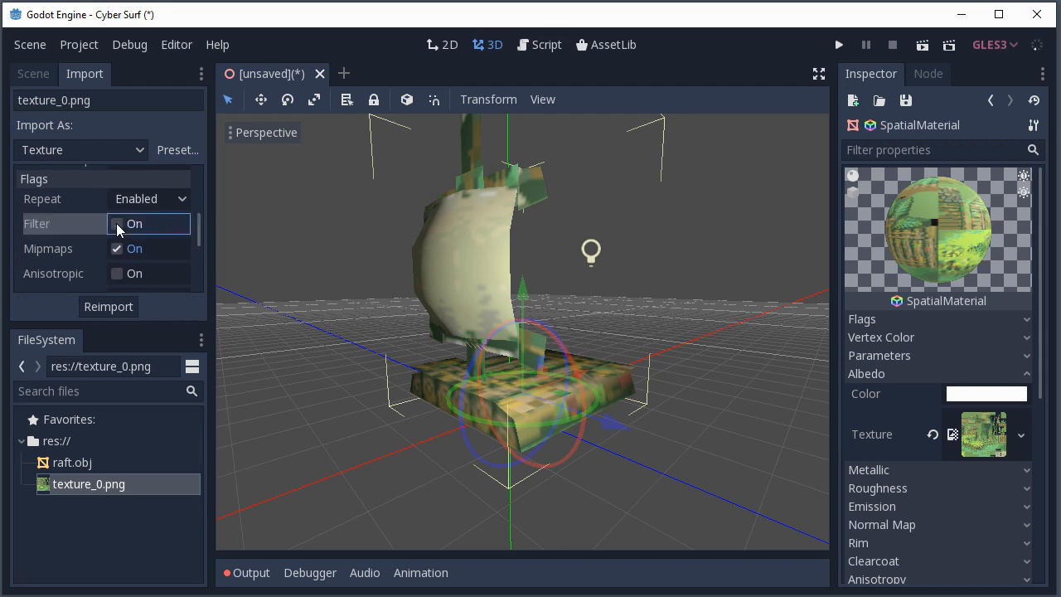
left_click(109, 306)
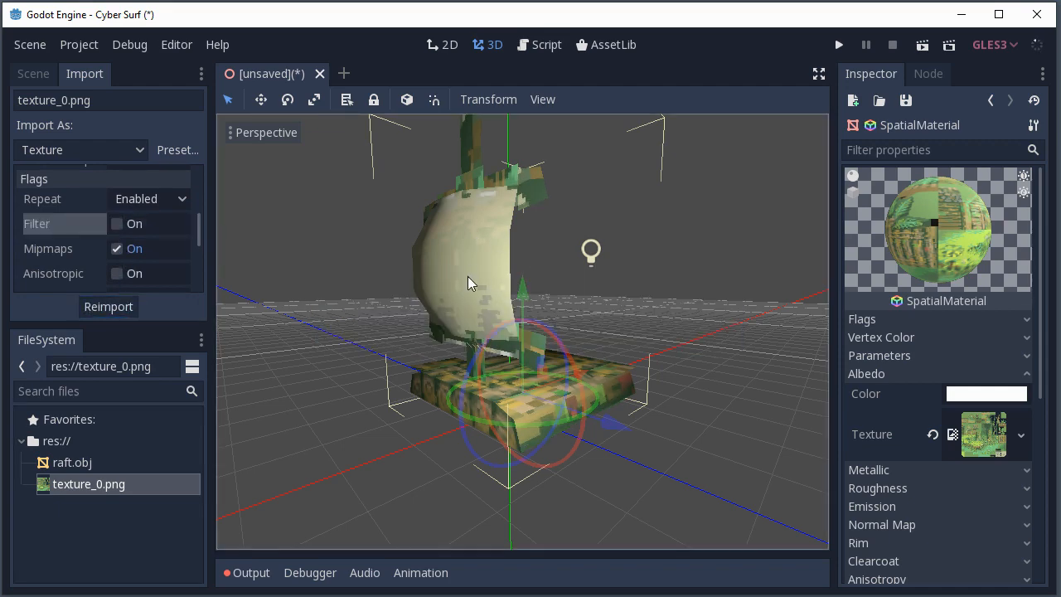
scroll(488, 322, "up", 5)
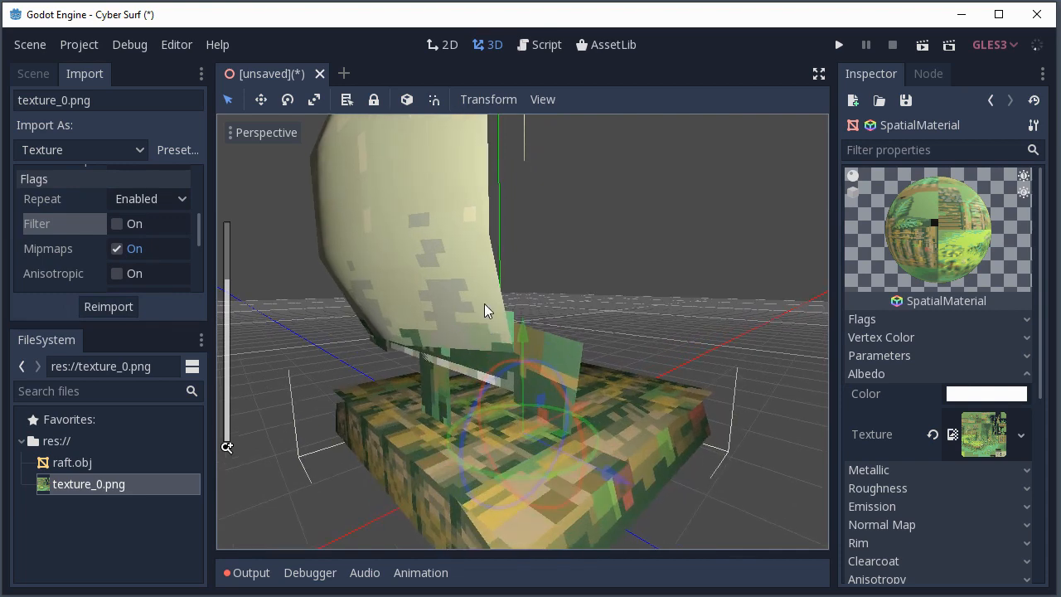
scroll(485, 316, "down", 4)
scroll(475, 230, "down", 2)
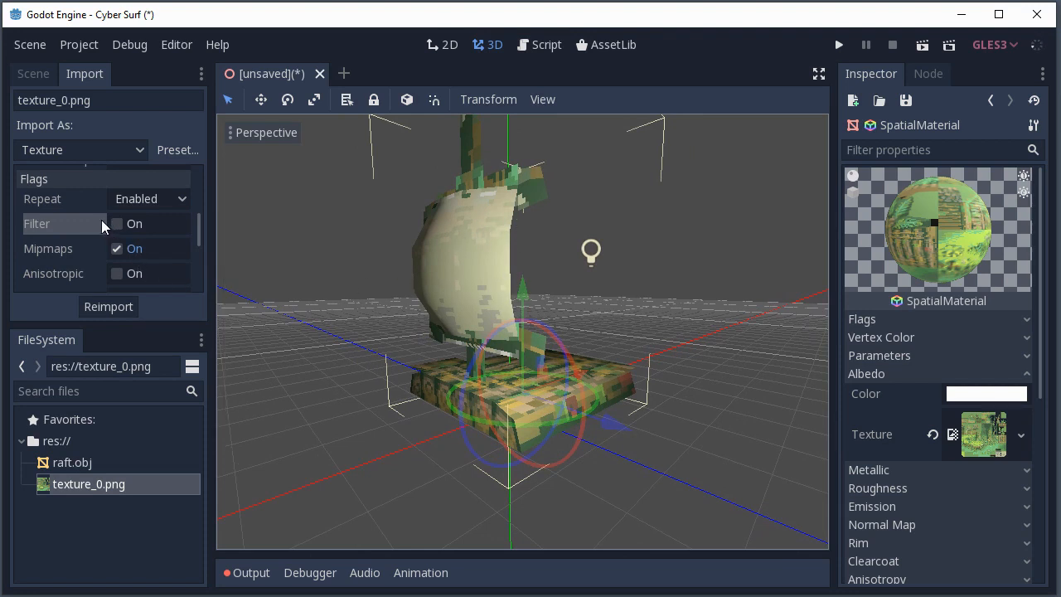
Step: Enable the Transparent flag on the raft's SpatialMaterial and check the sail's cut-out areas
scroll(101, 224, "down", 1)
scroll(98, 234, "down", 2)
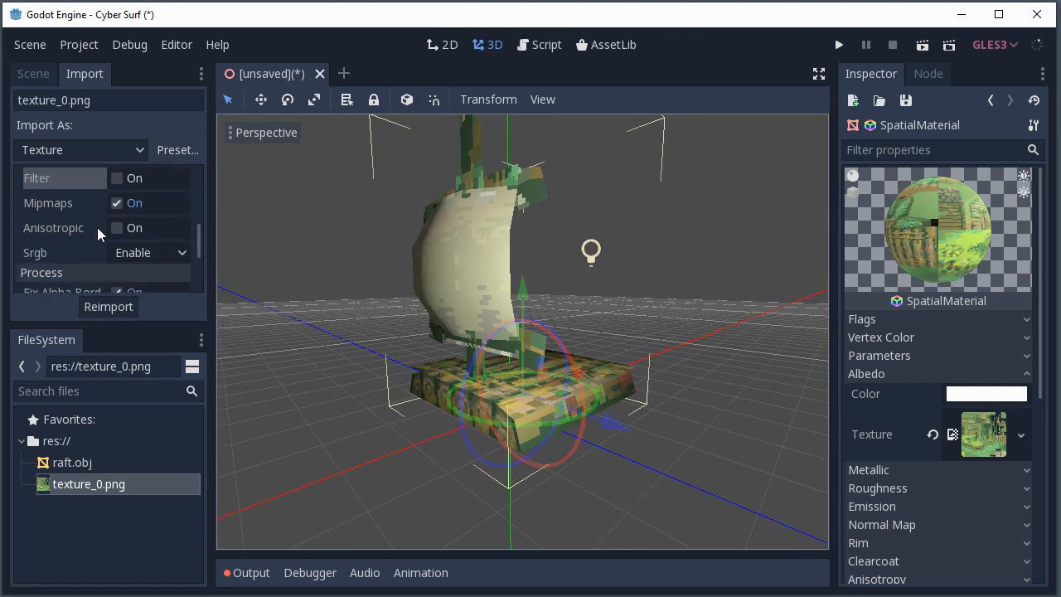
scroll(903, 190, "down", 3)
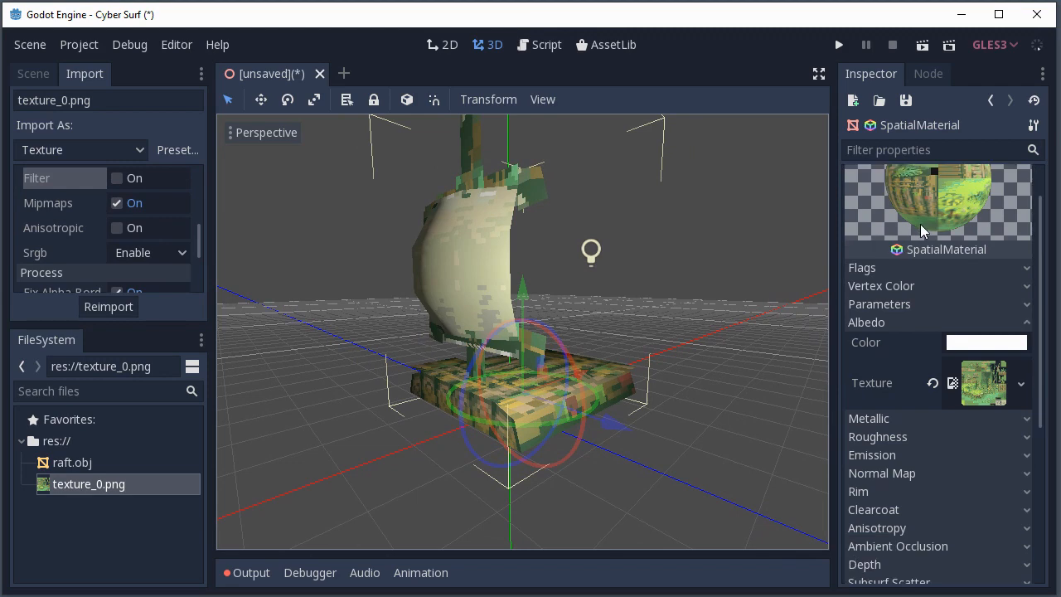
scroll(912, 261, "up", 2)
scroll(911, 261, "down", 2)
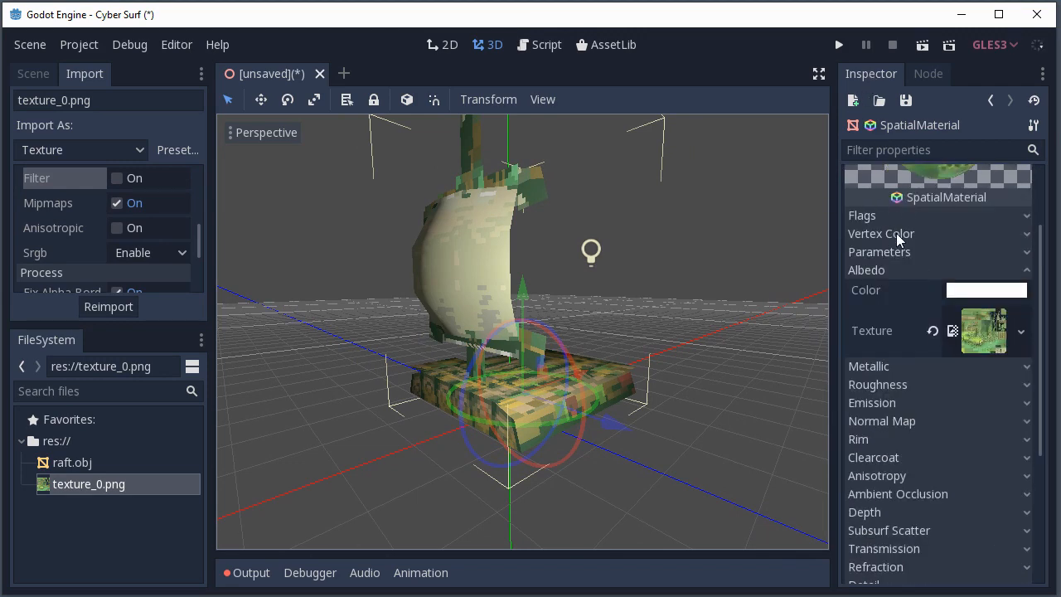
left_click(984, 330)
scroll(931, 319, "up", 3)
left_click(878, 320)
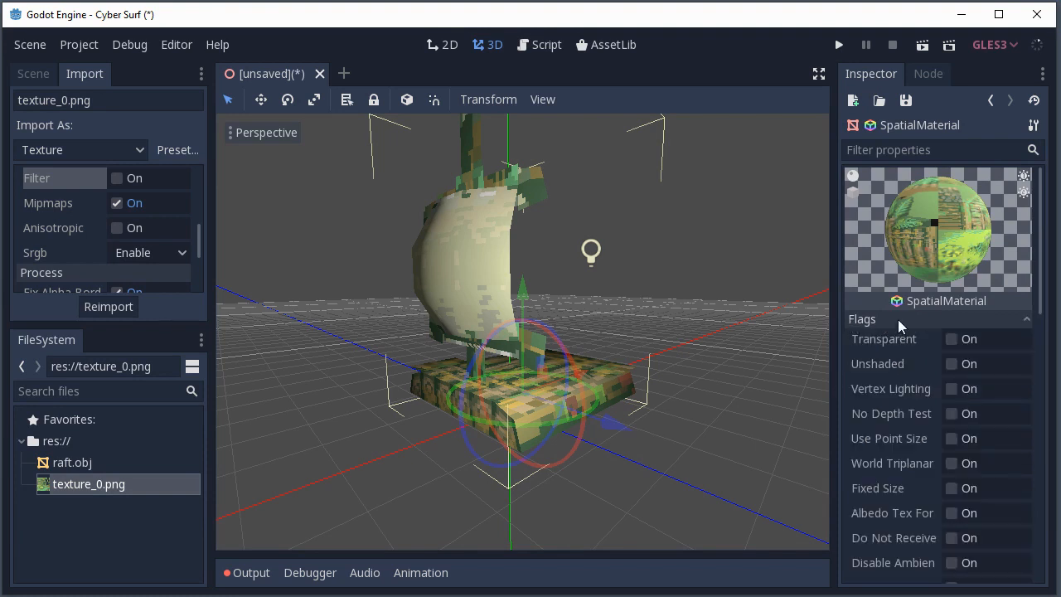
left_click(953, 339)
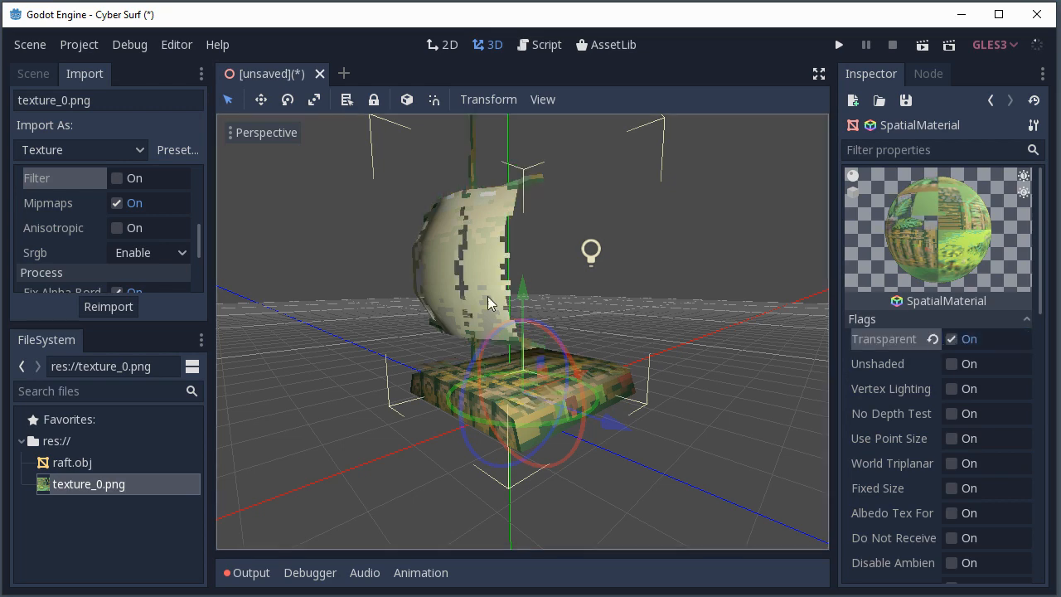
scroll(501, 282, "up", 4)
scroll(520, 266, "down", 3)
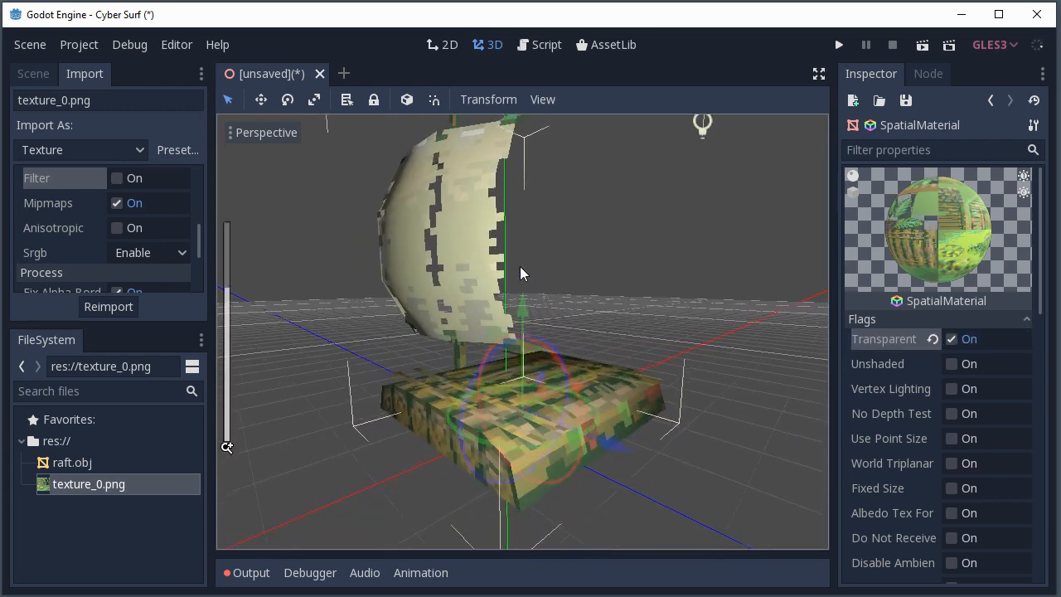
Step: Examine the raft's sail and its cut-out areas from different angles in the 3D viewport
middle_click_drag(555, 239, 531, 286)
middle_click_drag(481, 318, 531, 317)
scroll(530, 317, "up", 3)
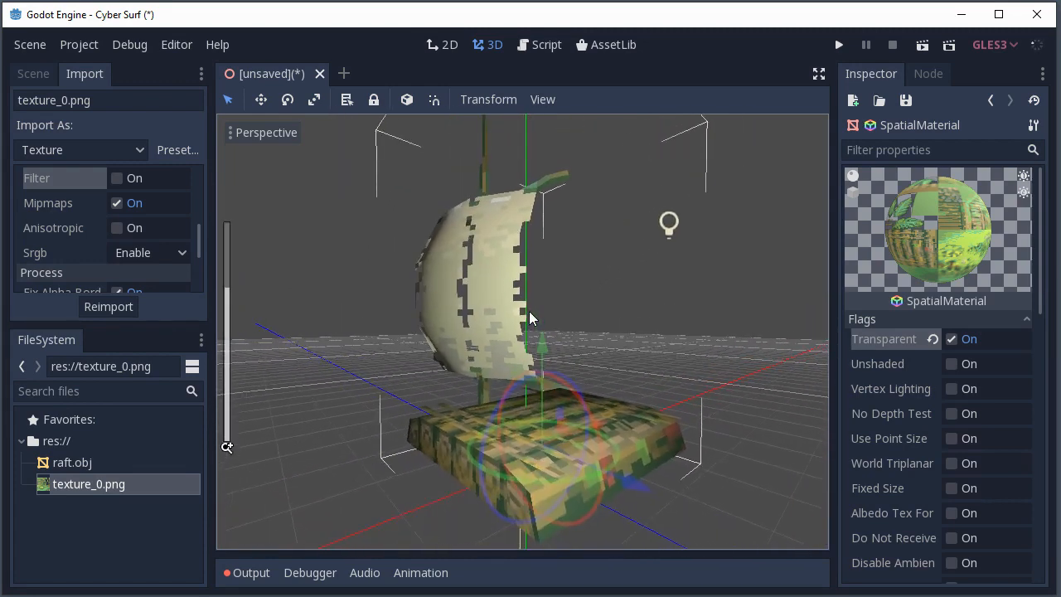
left_click_drag(609, 469, 537, 474)
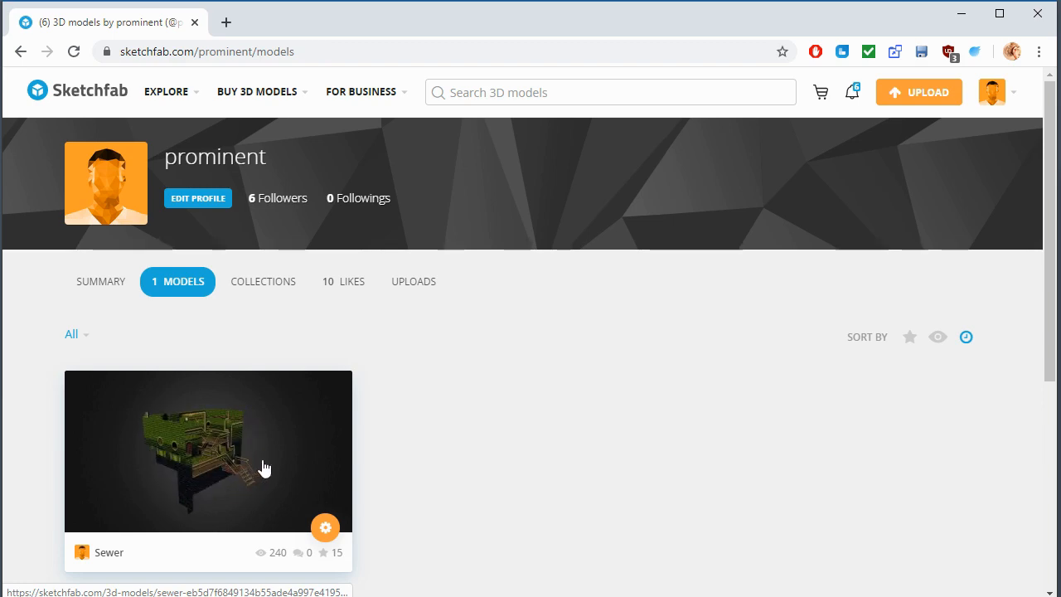
Step: Switch to Sketchfab, view the Sewer model up close from the profile's model list, and close its page
left_click(238, 472)
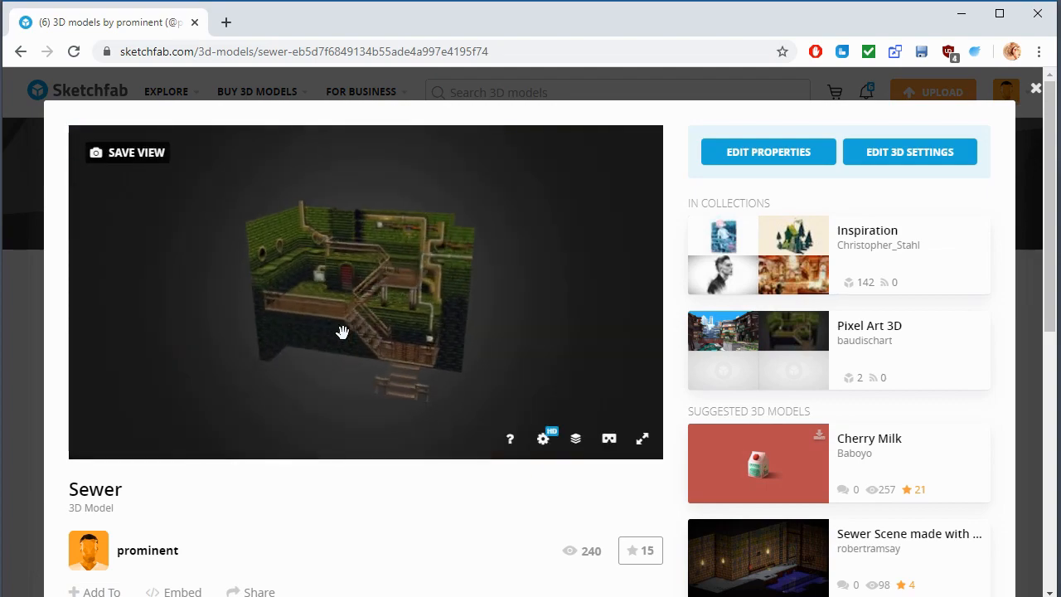
scroll(363, 329, "up", 10)
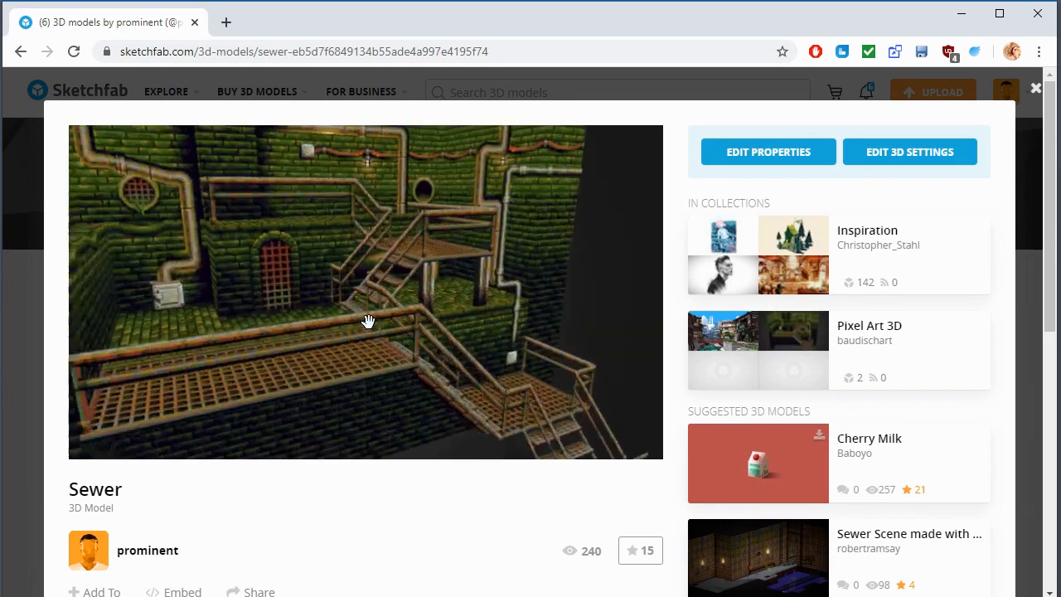
left_click_drag(367, 328, 386, 286)
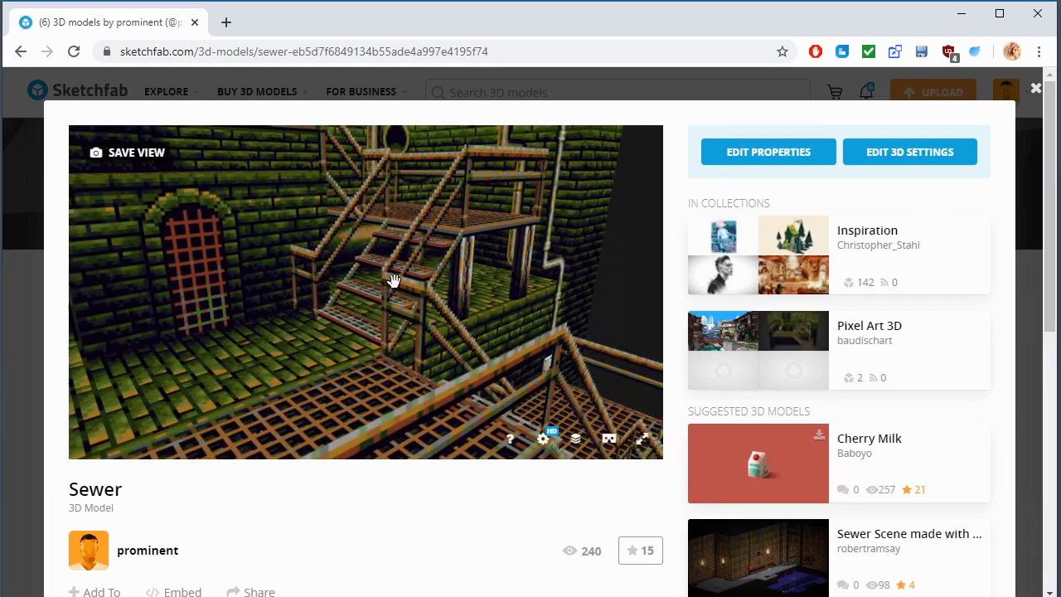
left_click(1035, 88)
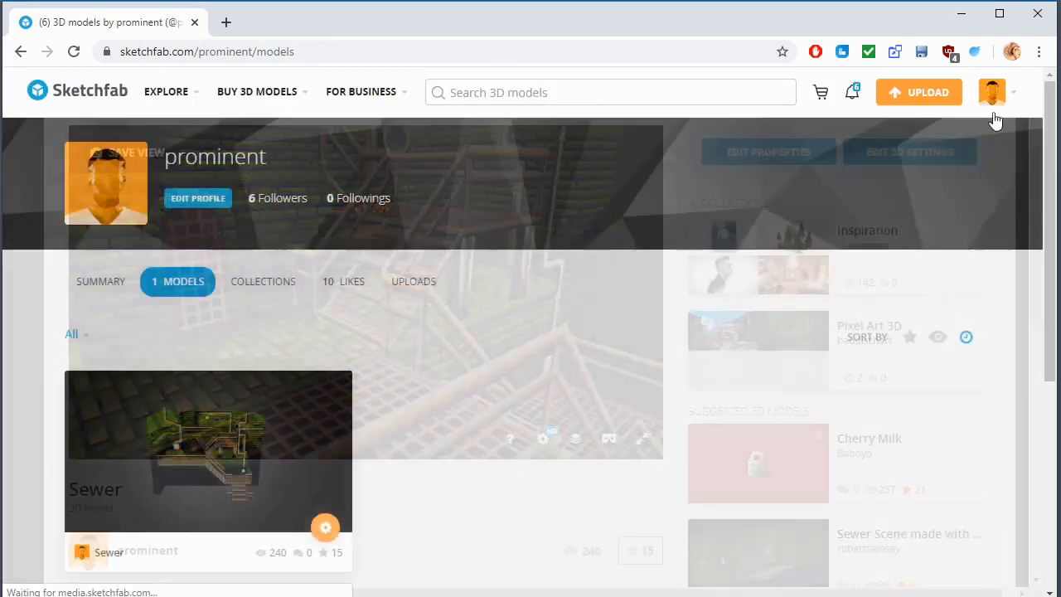
Step: Upload test1.obj, texture_0.png and test1.mtl to Sketchfab together as a new model
left_click(915, 94)
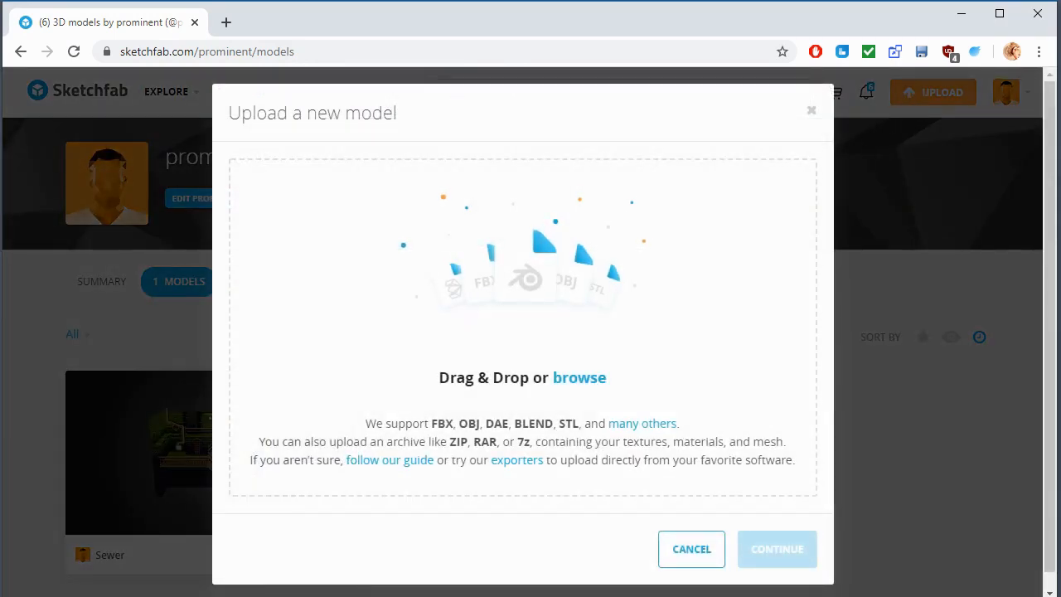
left_click_drag(1060, 307, 534, 321)
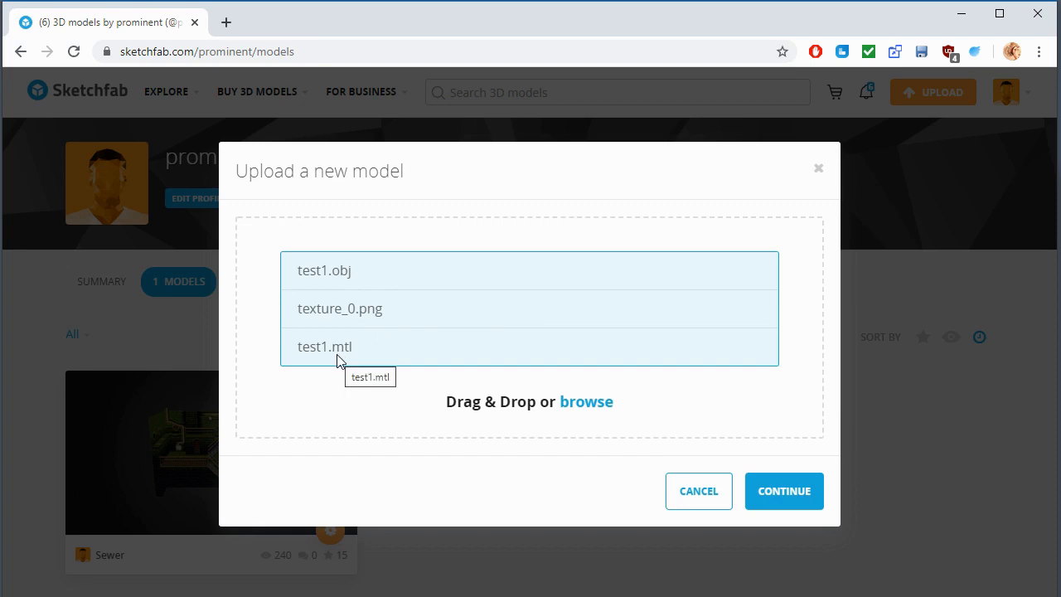
left_click(786, 497)
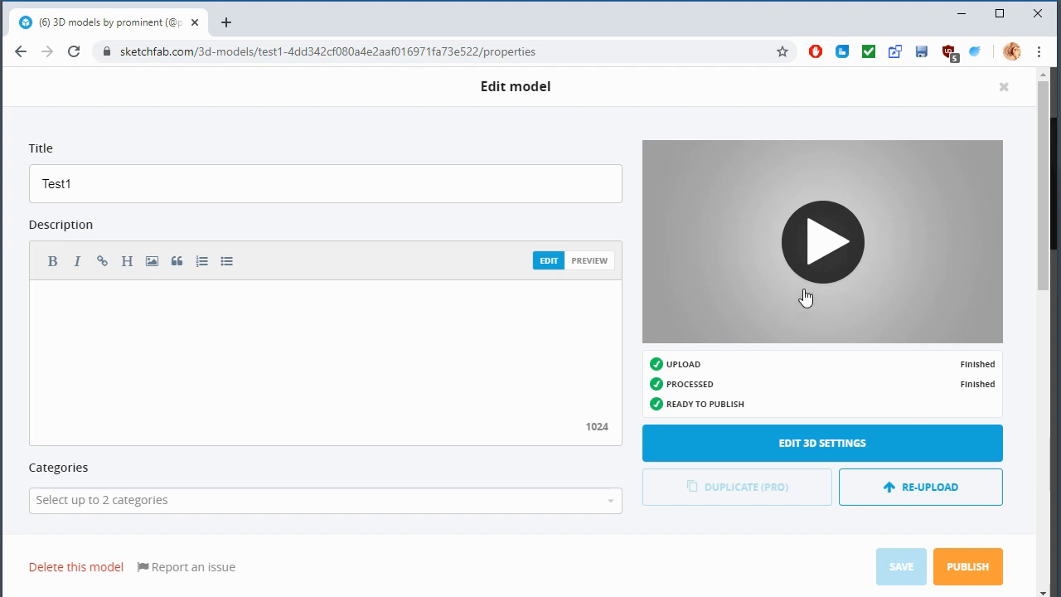
Step: Preview the uploaded Test1 model, and open its 3D settings to examine the hut and raft textures up close
left_click(816, 248)
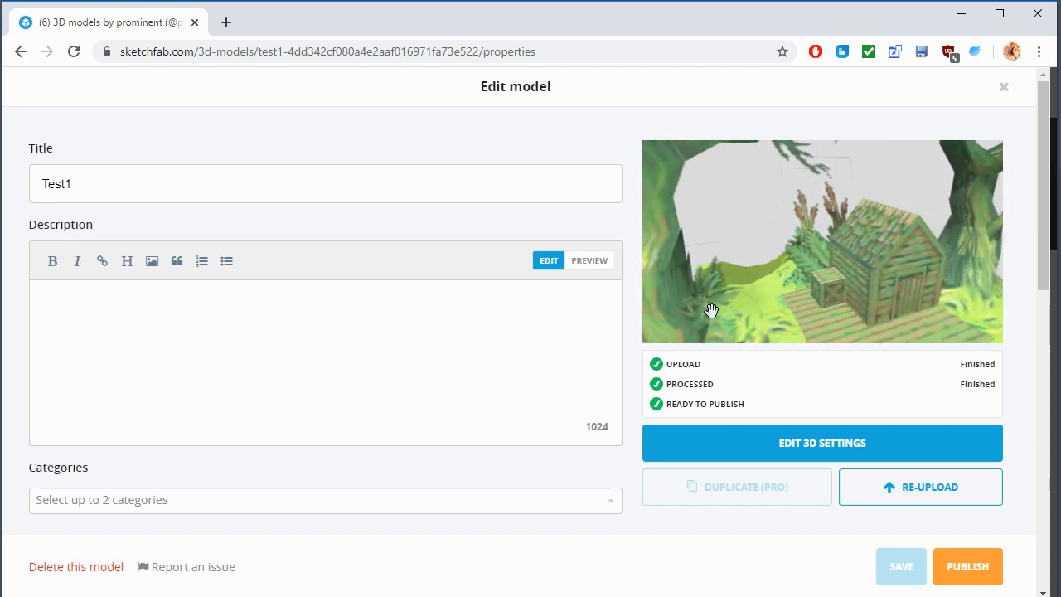
left_click_drag(770, 293, 833, 246)
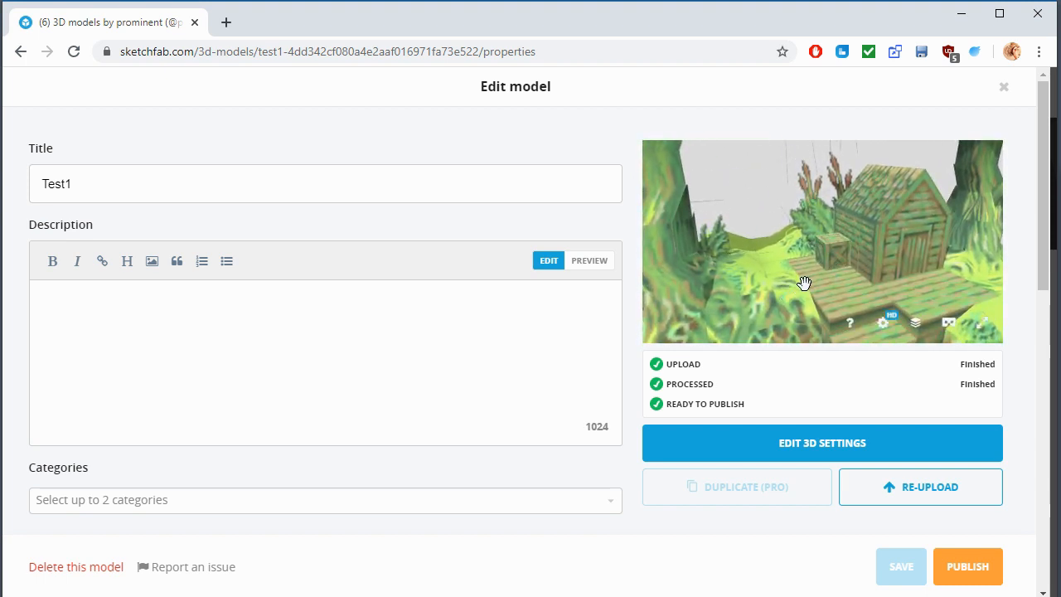
left_click(823, 450)
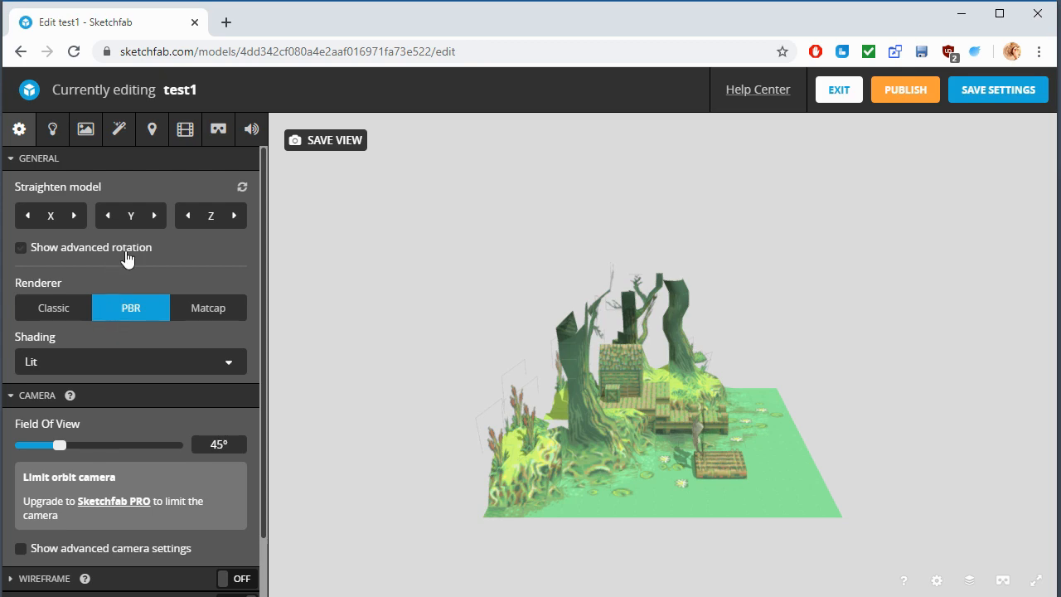
left_click_drag(681, 399, 616, 411)
scroll(615, 411, "up", 5)
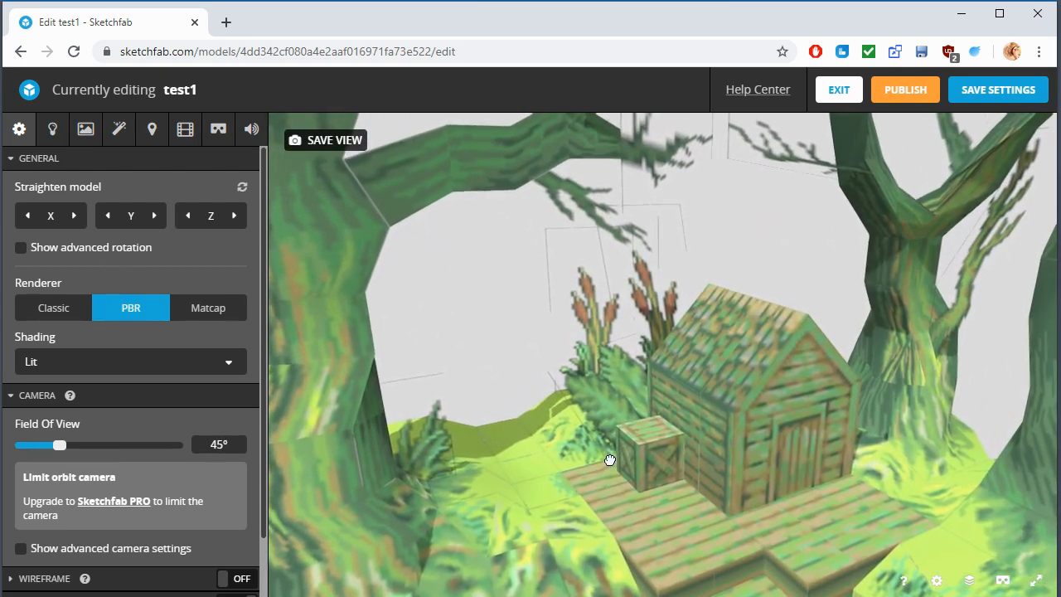
left_click_drag(609, 460, 635, 356)
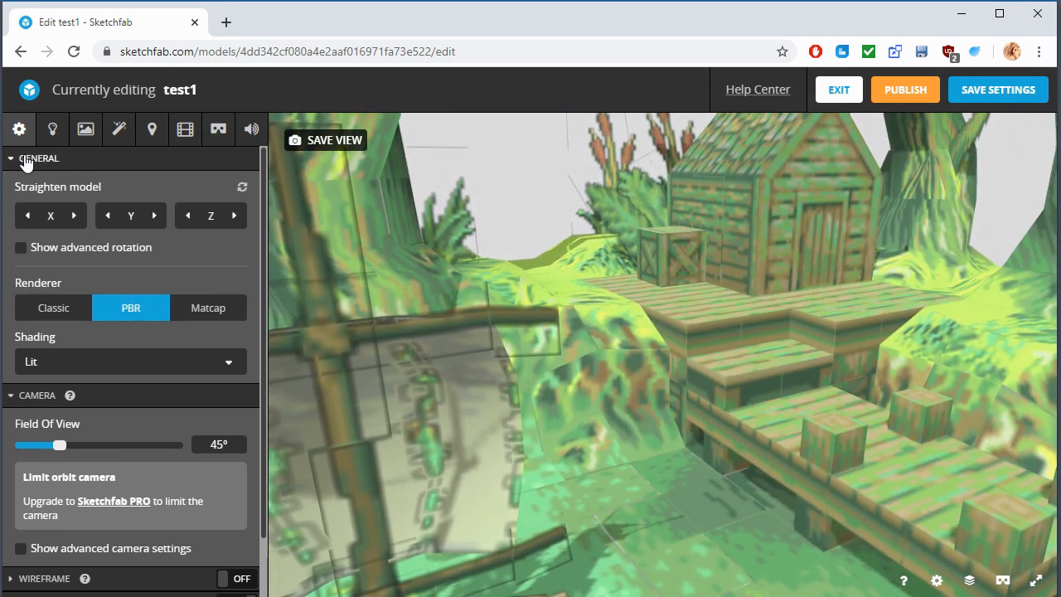
Step: Set the filtering of material0's Base Color texture to Nearest (mipmap) and check the model's pixels
left_click(85, 130)
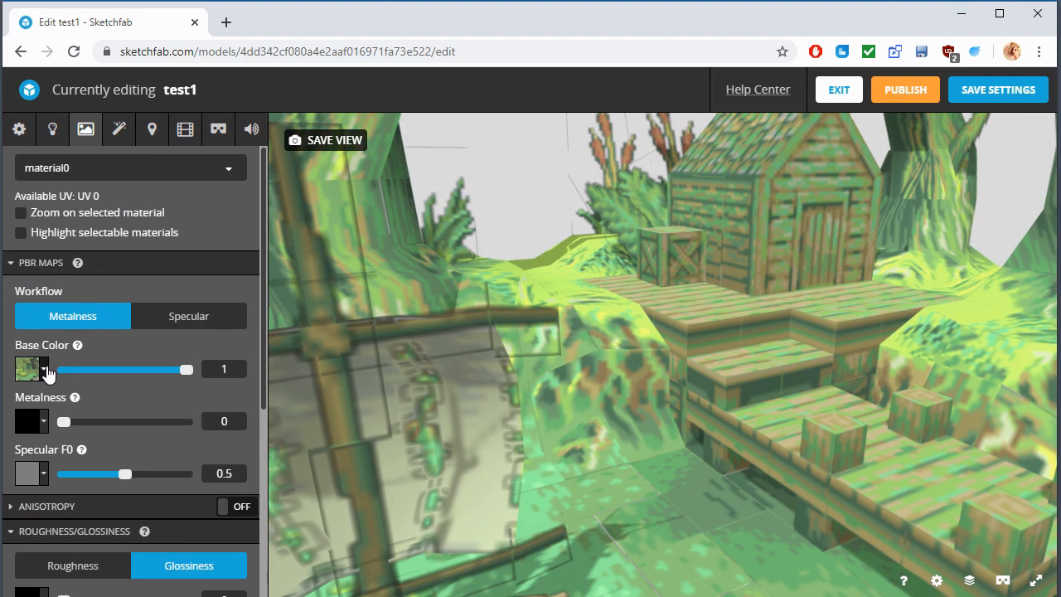
left_click(44, 370)
scroll(70, 392, "down", 2)
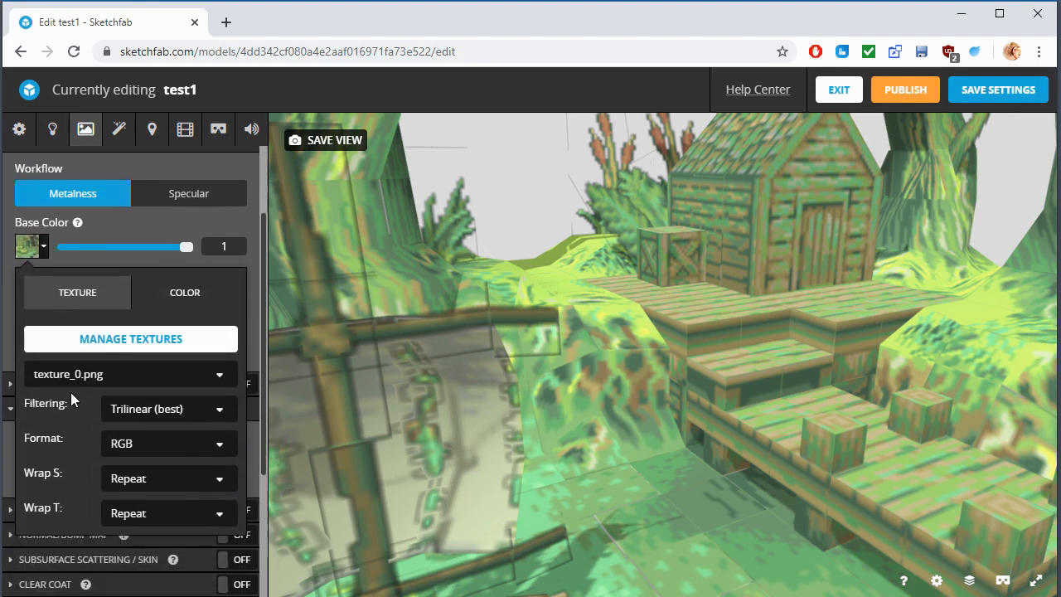
scroll(70, 392, "down", 1)
scroll(110, 380, "up", 2)
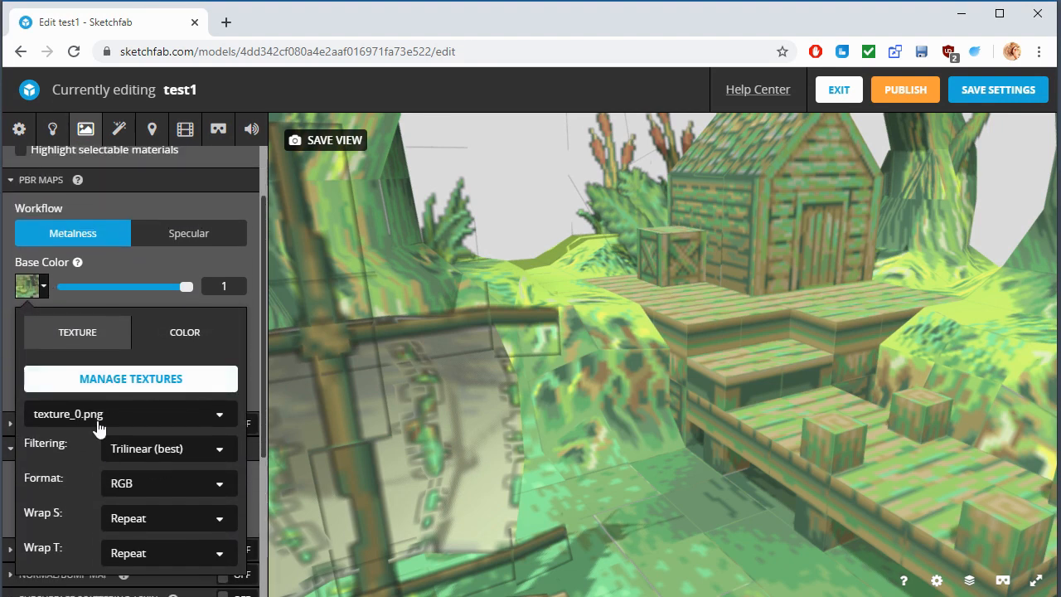
left_click(162, 452)
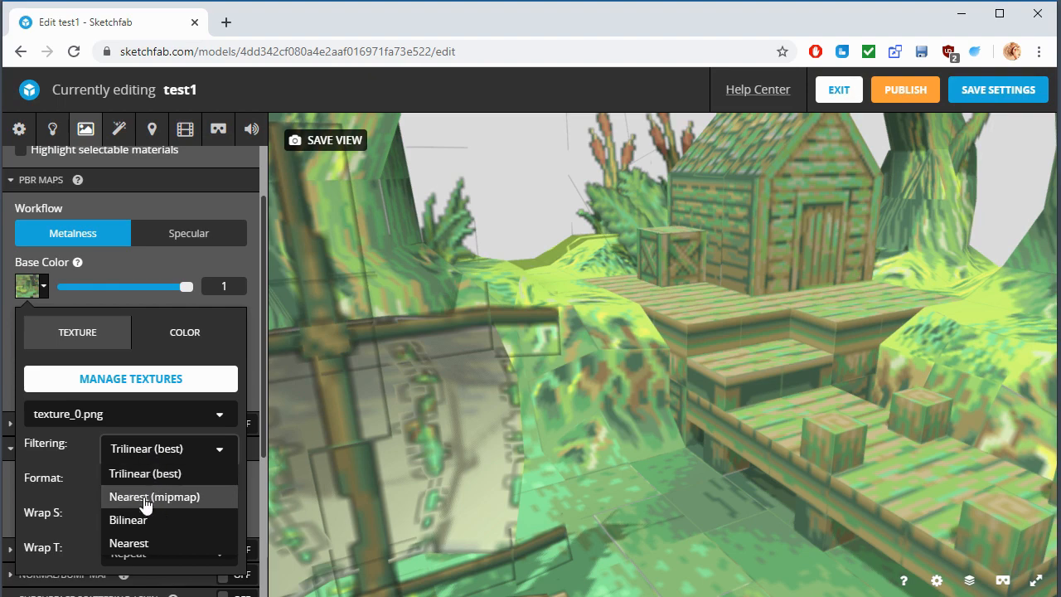
left_click(150, 499)
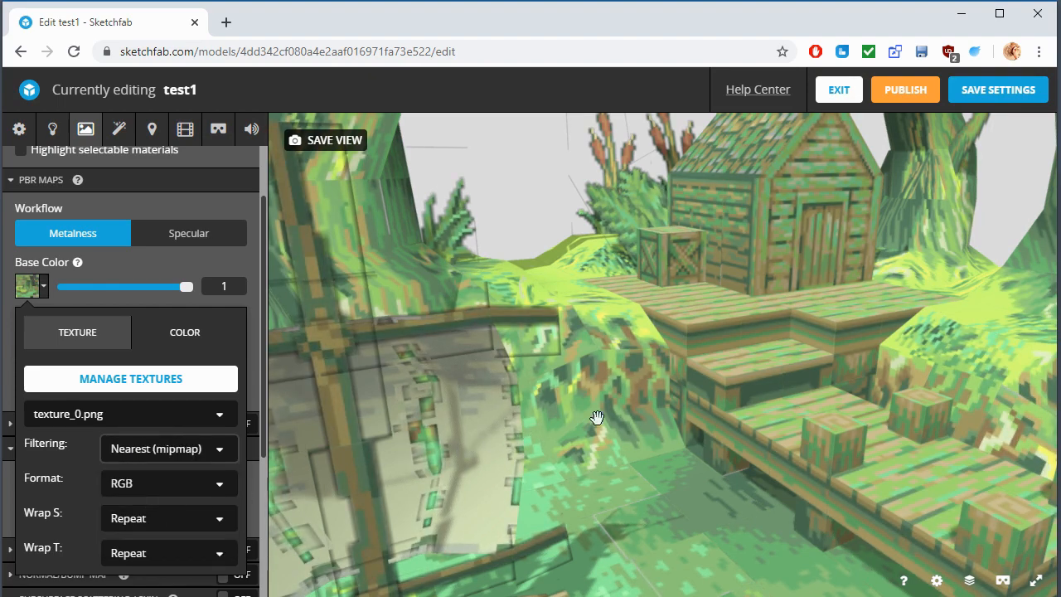
mouse_move(652, 405)
left_mouse_down()
mouse_move(594, 372)
mouse_move(603, 414)
left_mouse_up()
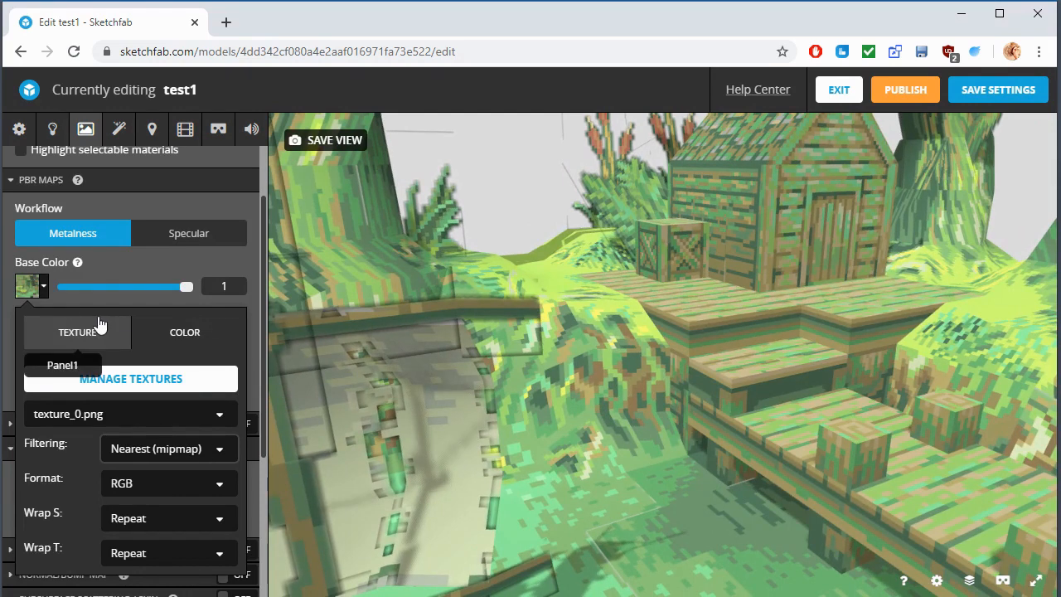
left_click(125, 266)
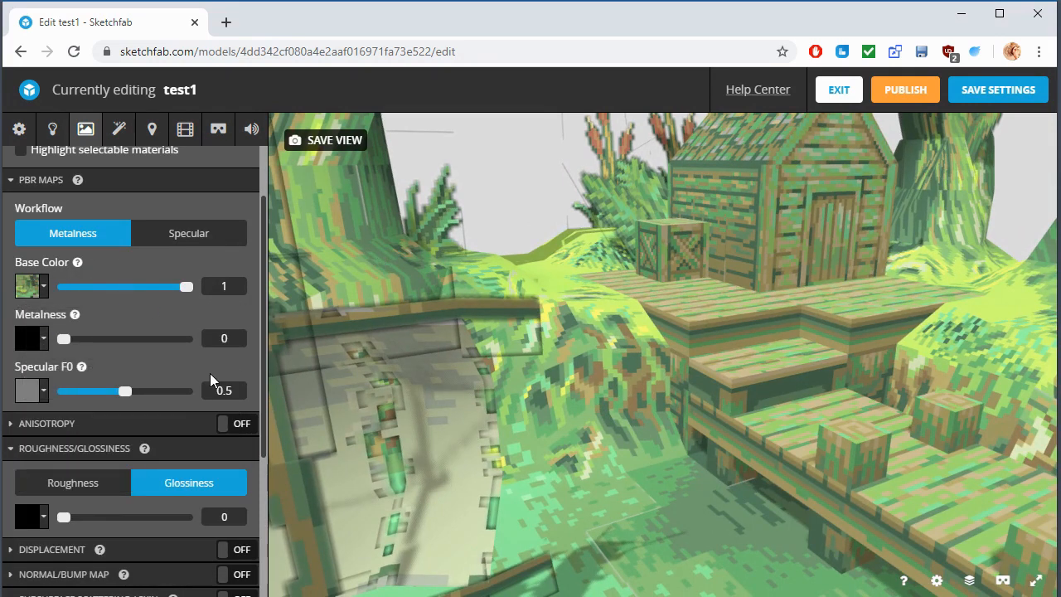
Step: Set the filtering of material0's Opacity texture to Nearest (mipmap) and check the edges of the sail and plants
scroll(166, 341, "down", 3)
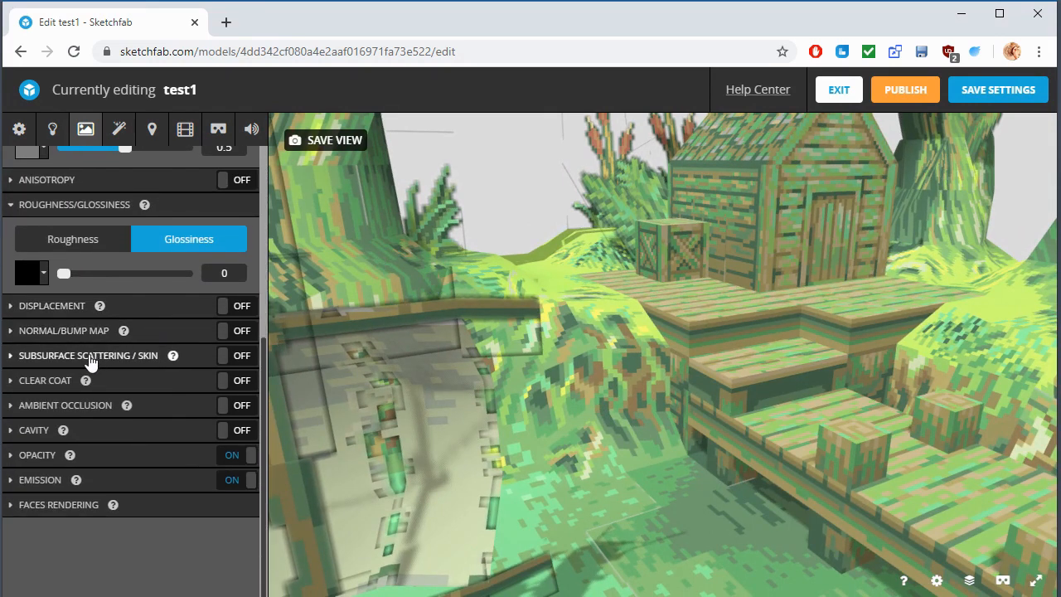
left_click(25, 461)
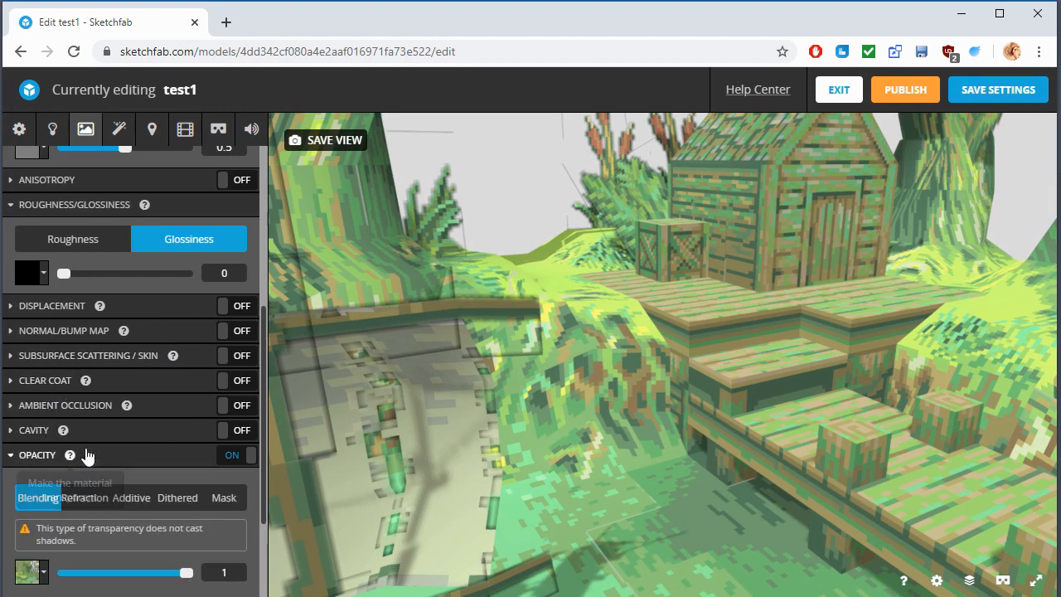
scroll(87, 454, "down", 2)
left_click(43, 420)
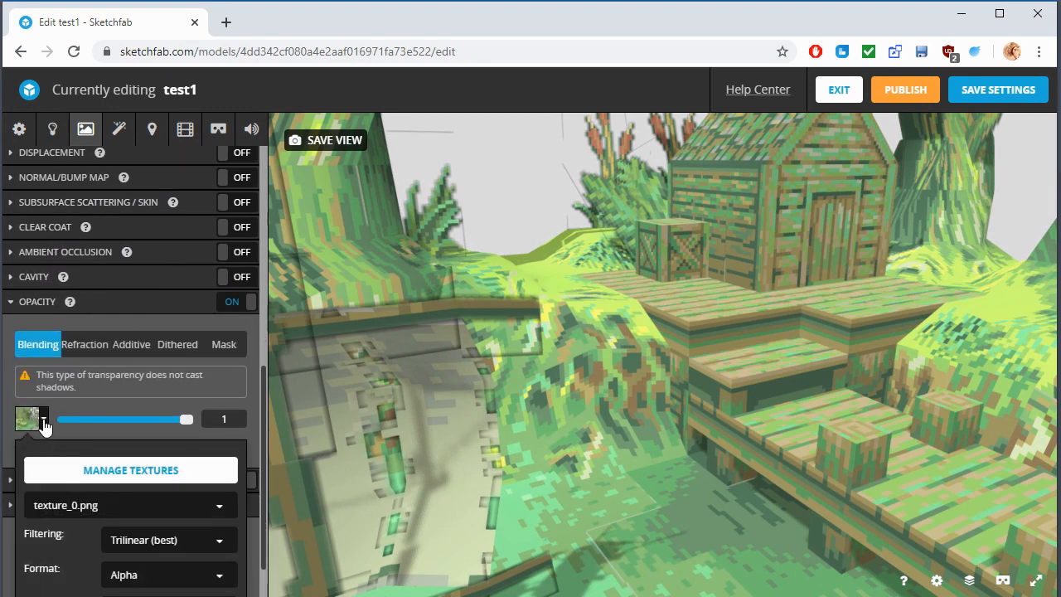
scroll(87, 427, "down", 1)
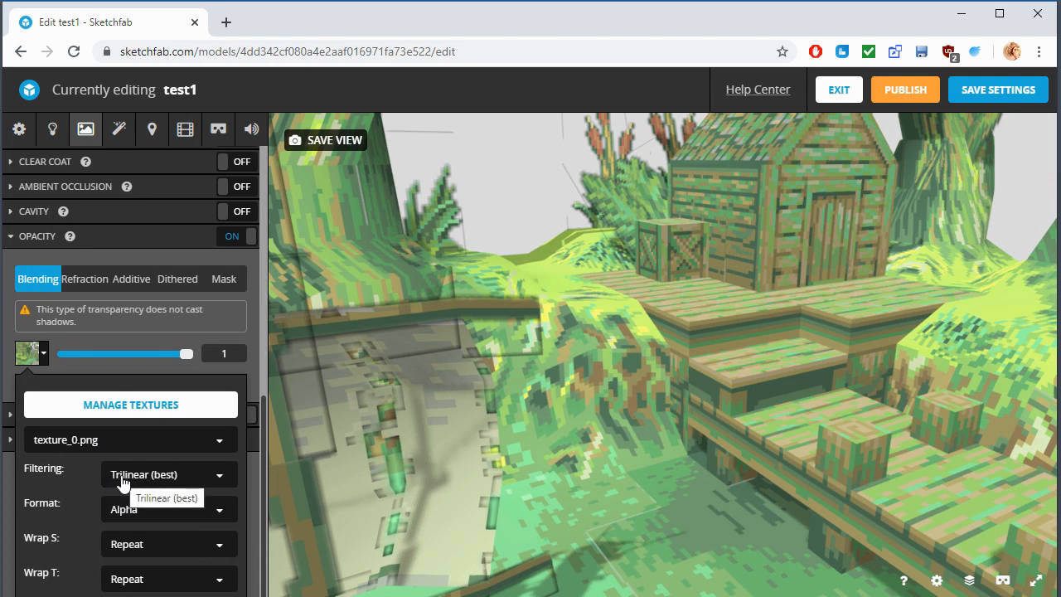
left_click(189, 482)
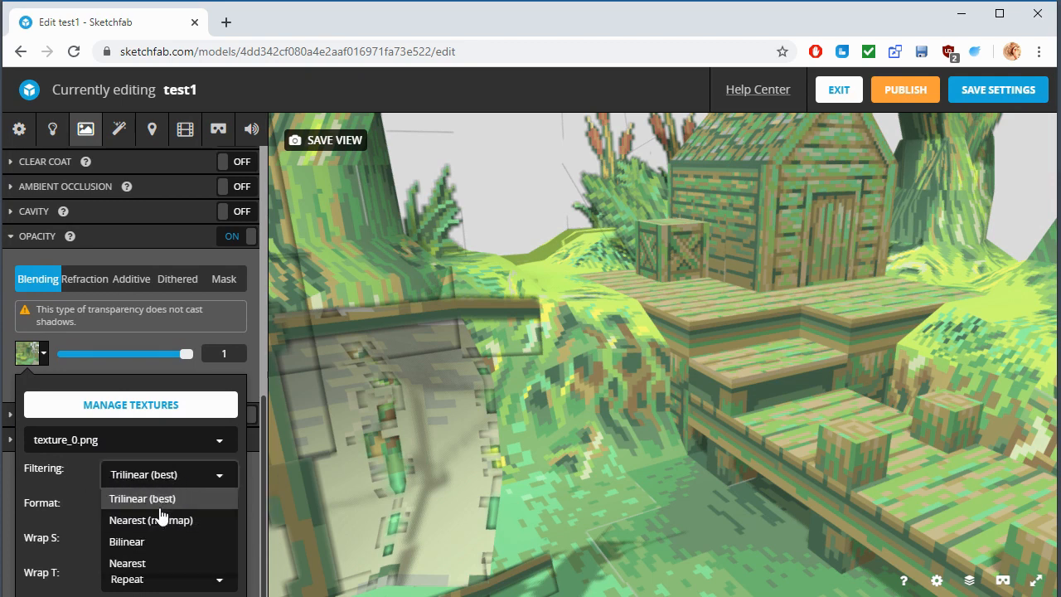
left_click(159, 516)
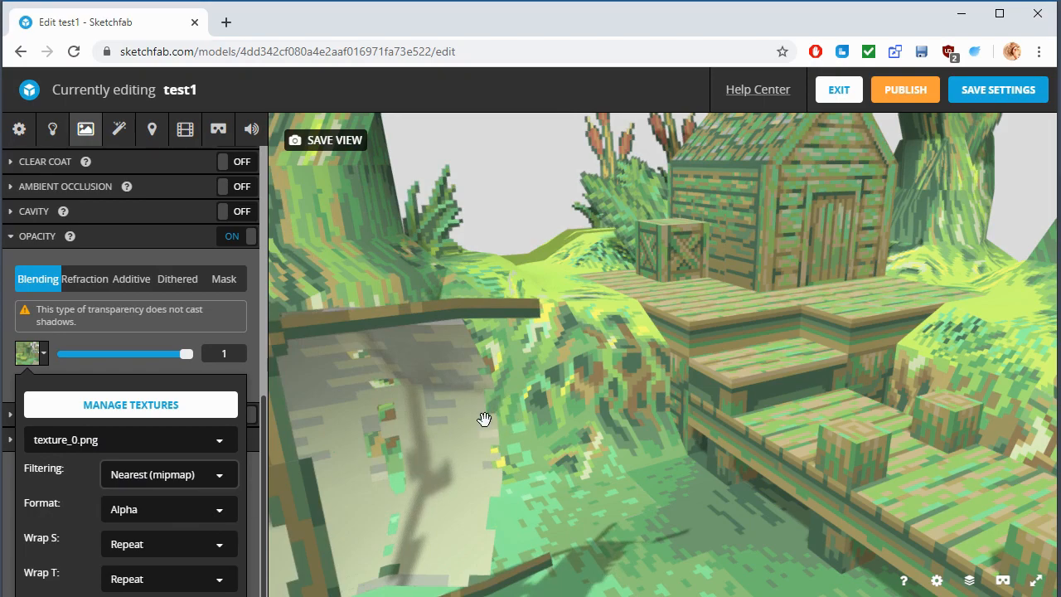
left_click(513, 204)
left_click_drag(515, 271, 639, 386)
left_click_drag(572, 419, 582, 312)
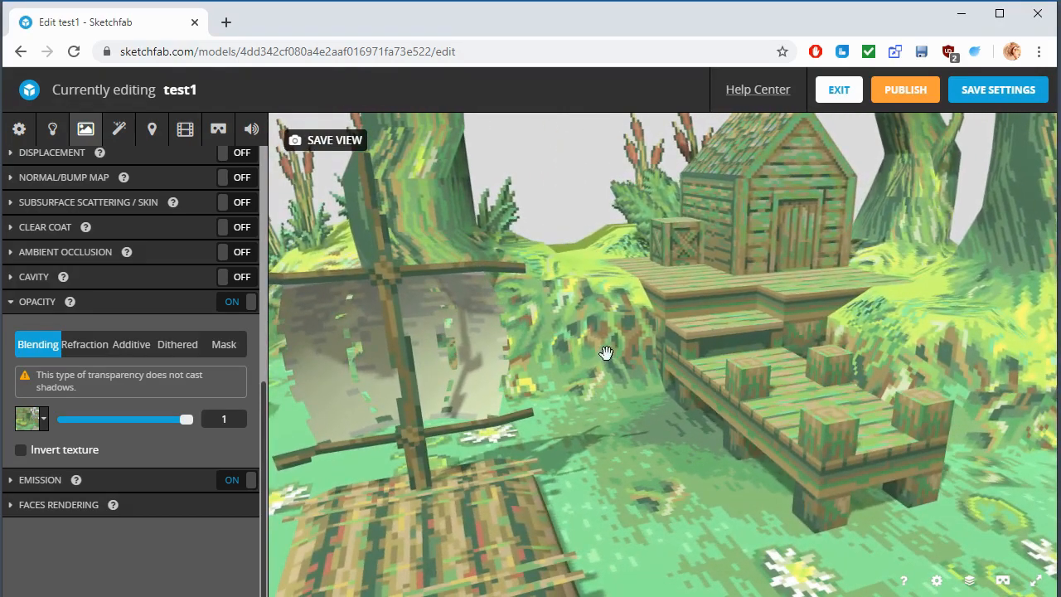
scroll(602, 345, "down", 3)
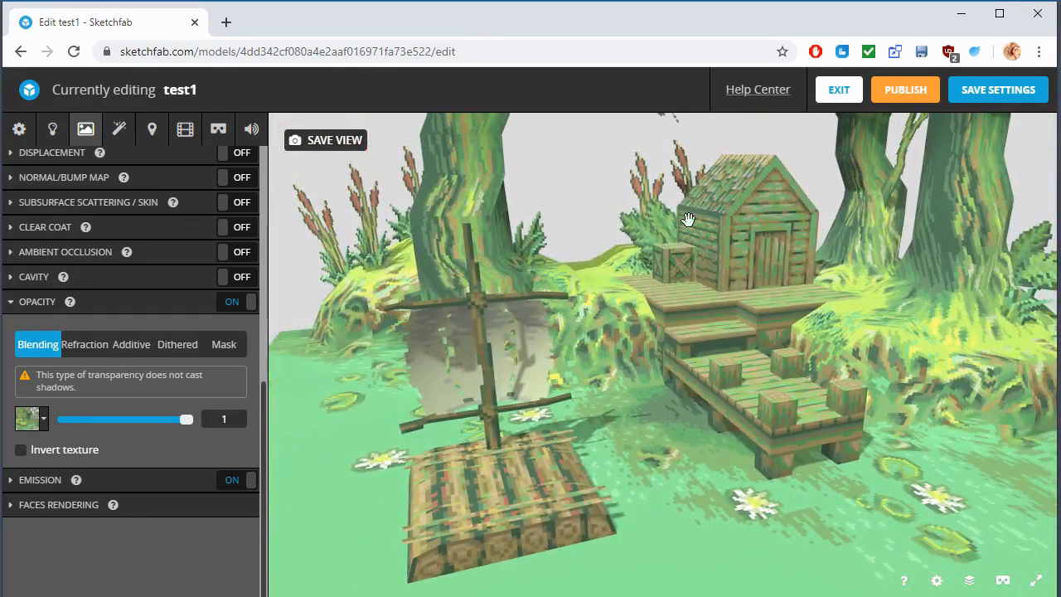
Step: Save the model's 3D settings and exit the editor to the model's properties page
scroll(91, 236, "up", 3)
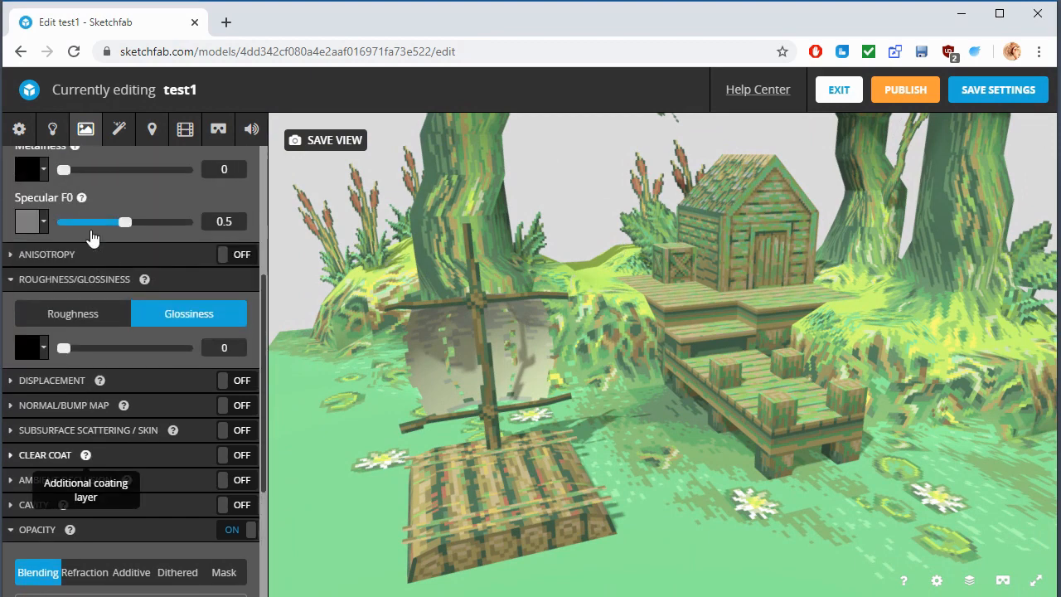
scroll(102, 229, "up", 1)
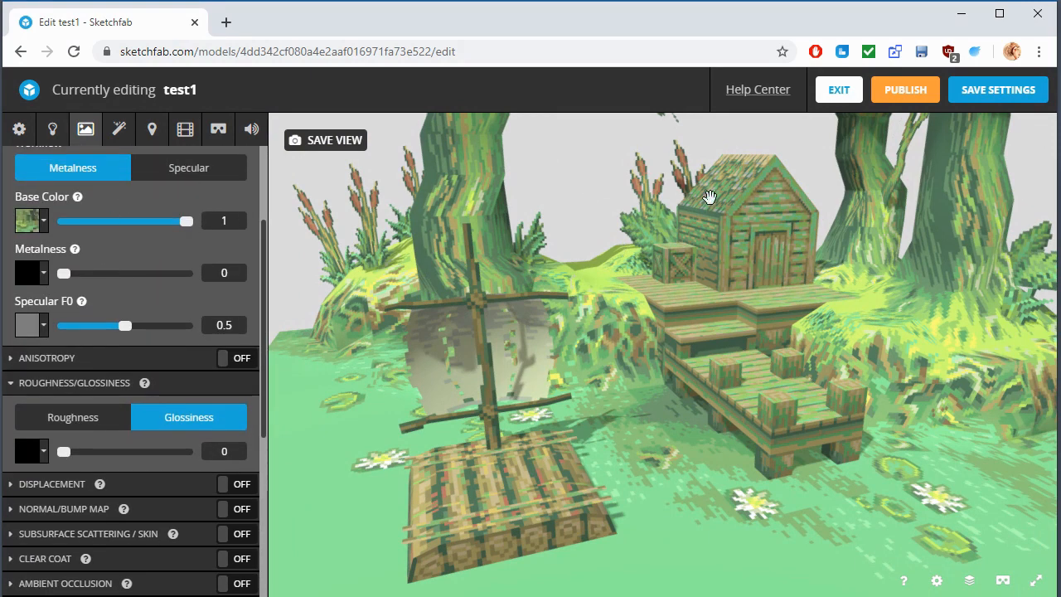
left_click(997, 98)
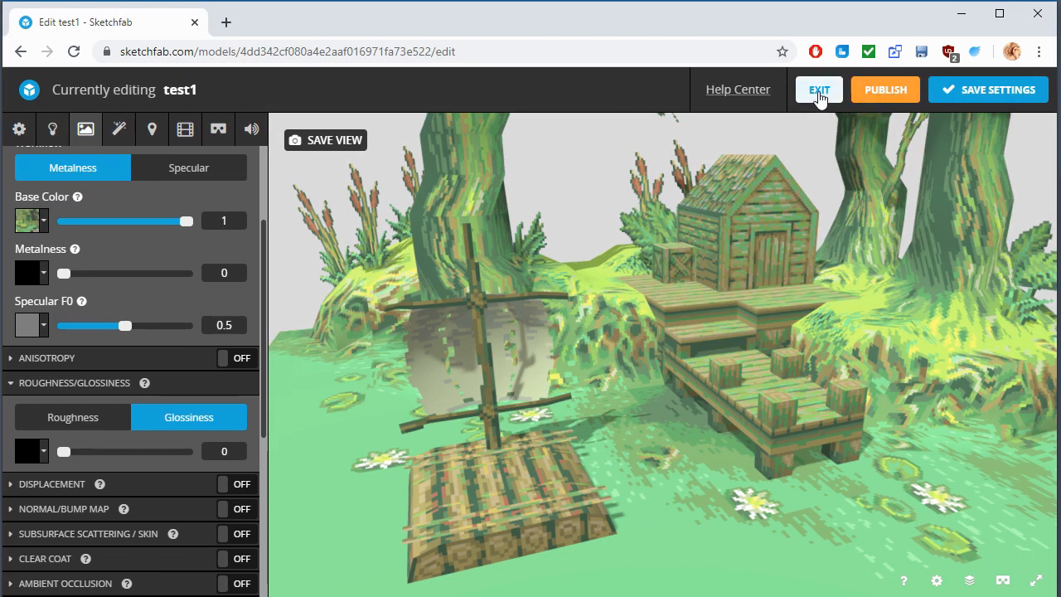
left_click(819, 91)
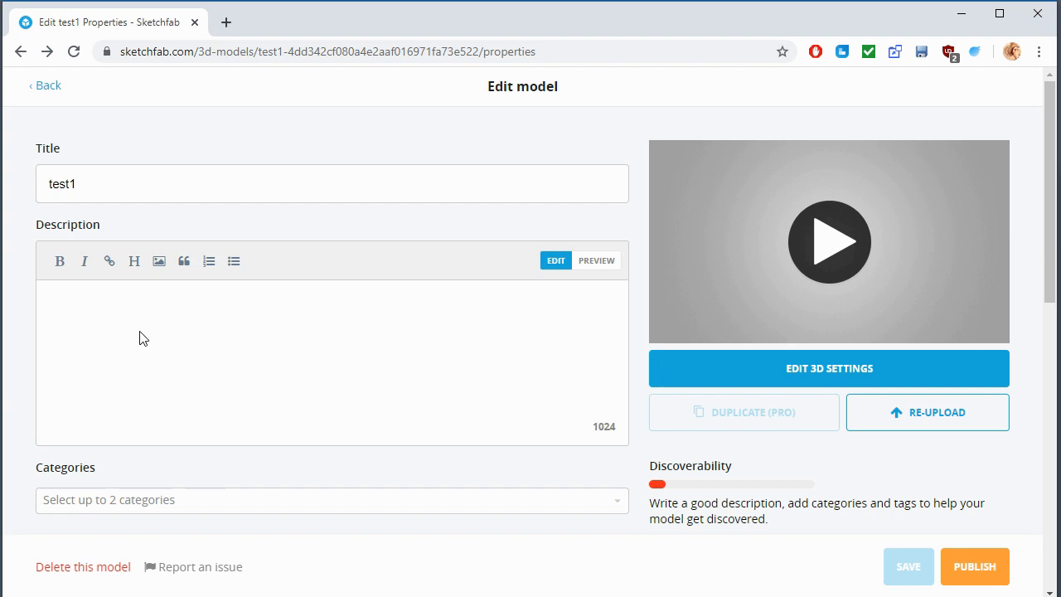
Step: Look over the model's properties page, including the description, categories, tags and visibility options
scroll(509, 375, "down", 4)
scroll(121, 294, "up", 2)
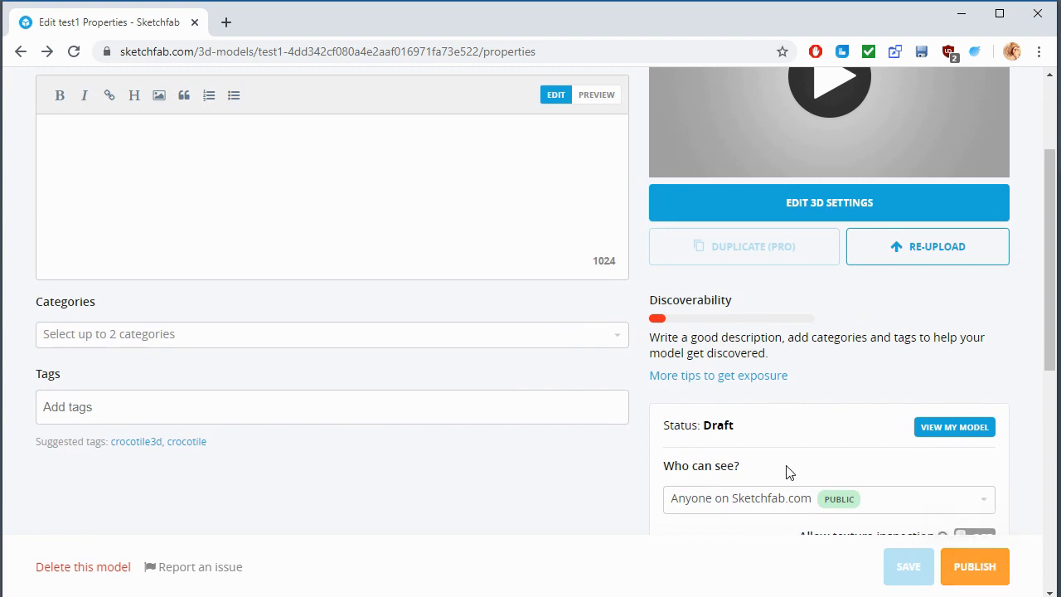
scroll(583, 312, "up", 2)
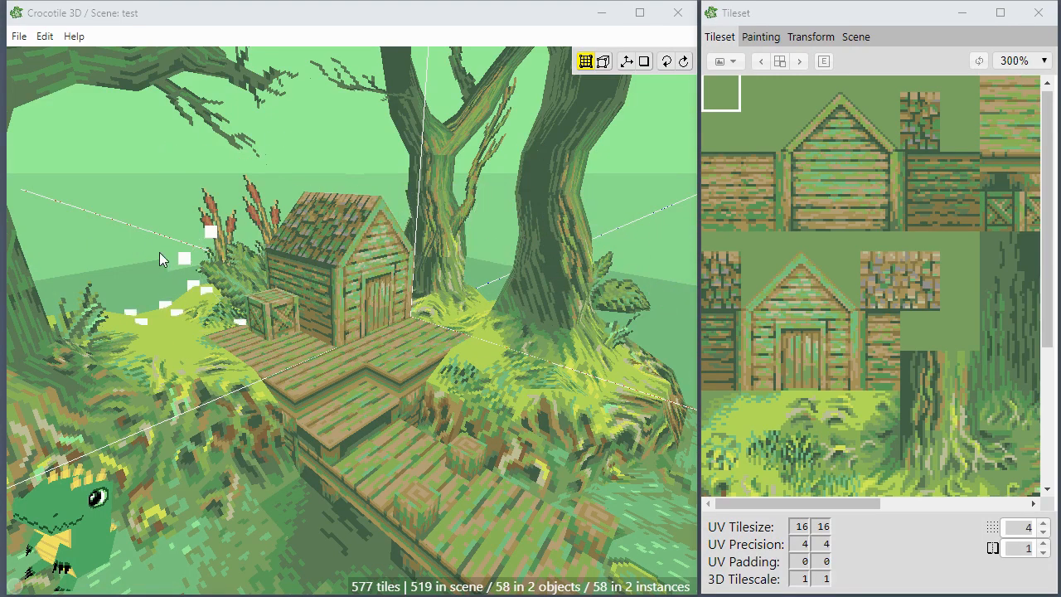
Step: Switch to Crocotile 3D and view the original swamp scene from farther away
scroll(300, 326, "down", 1)
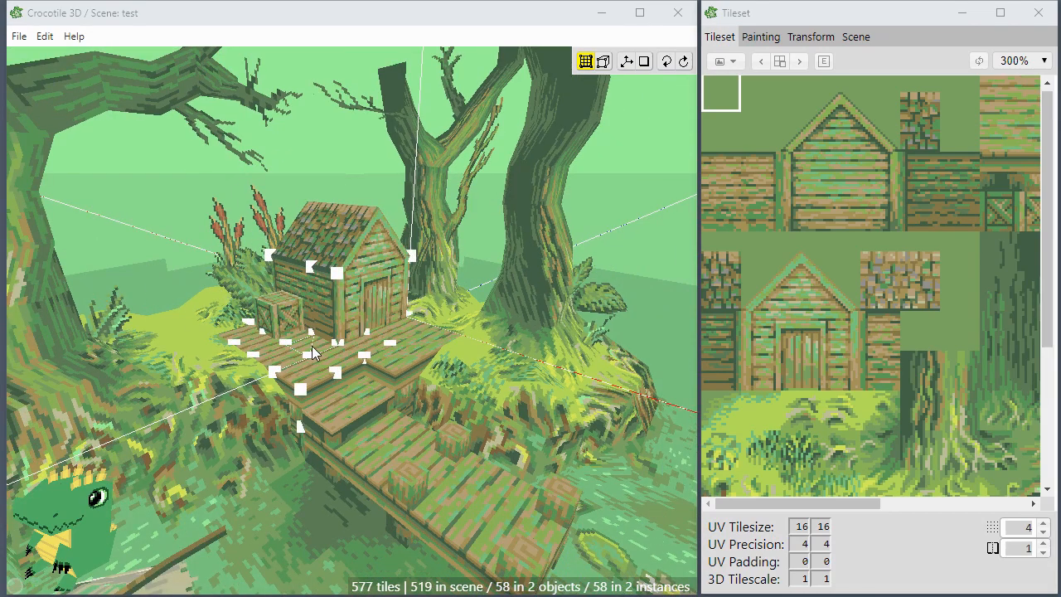